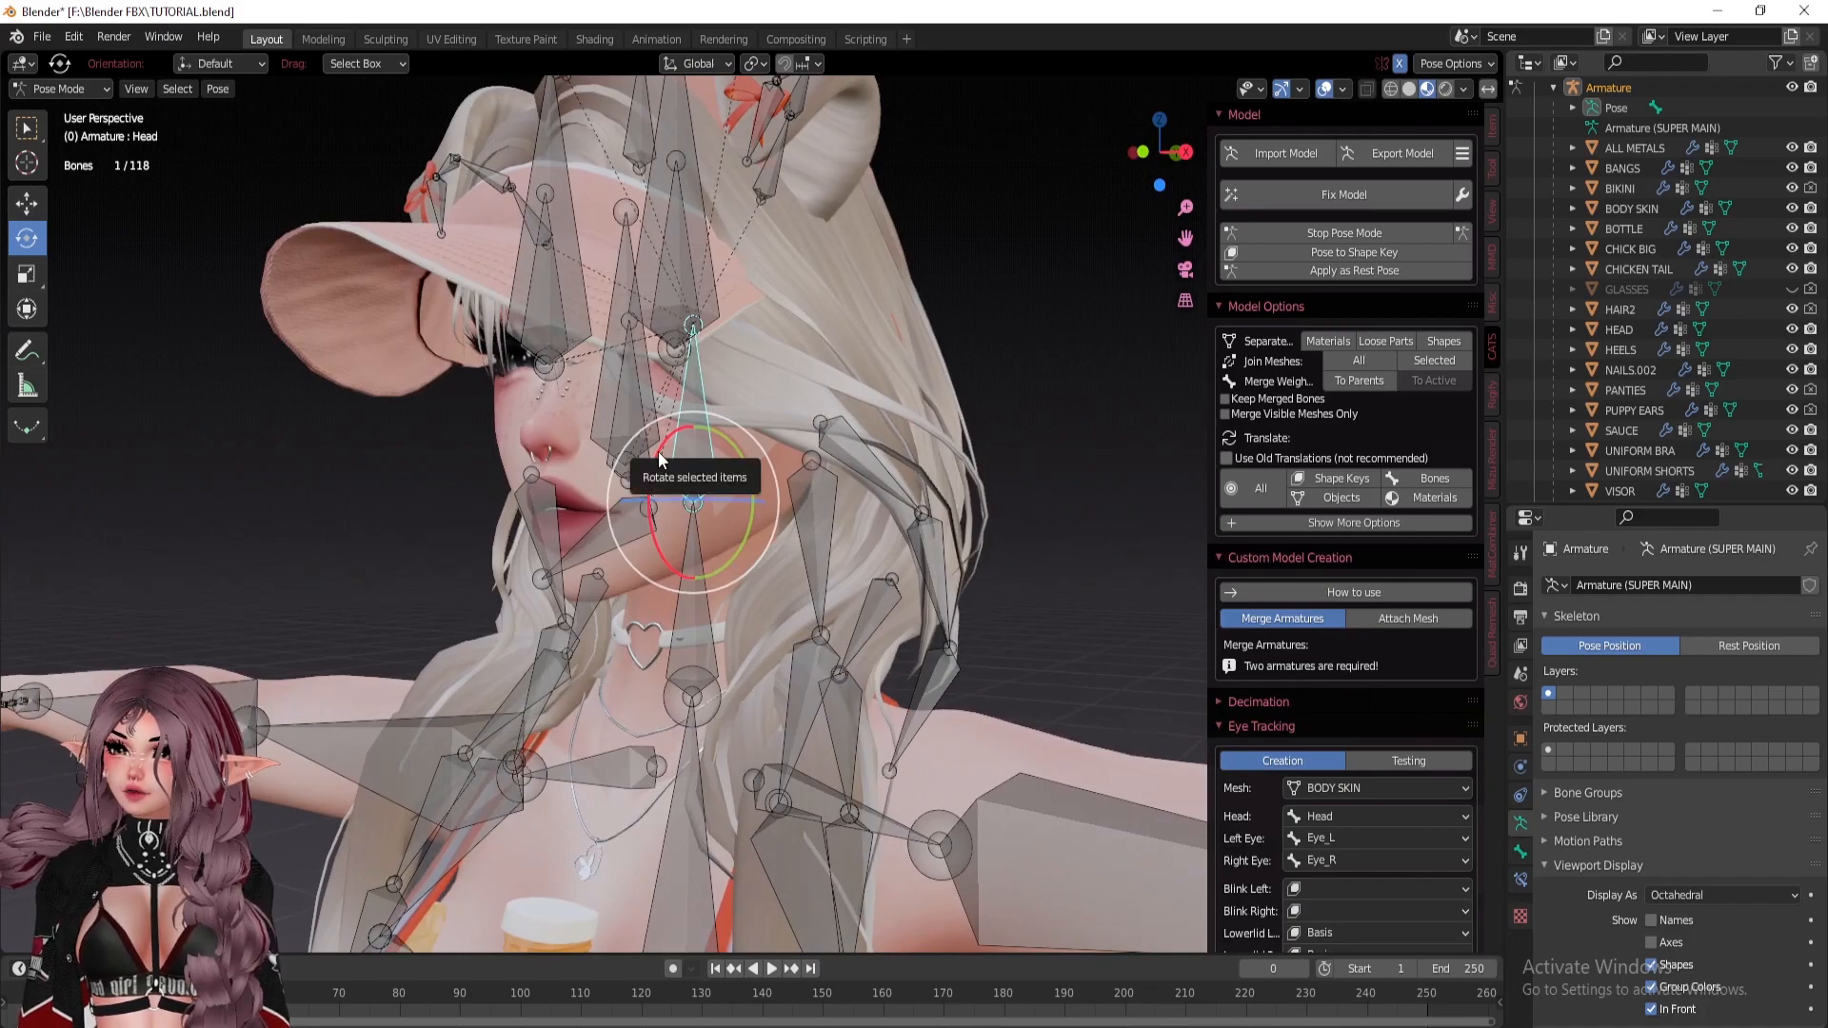
Rotate the Head bone to tilt the head back and view the neck from below the chin.
drag(657, 446, 623, 684)
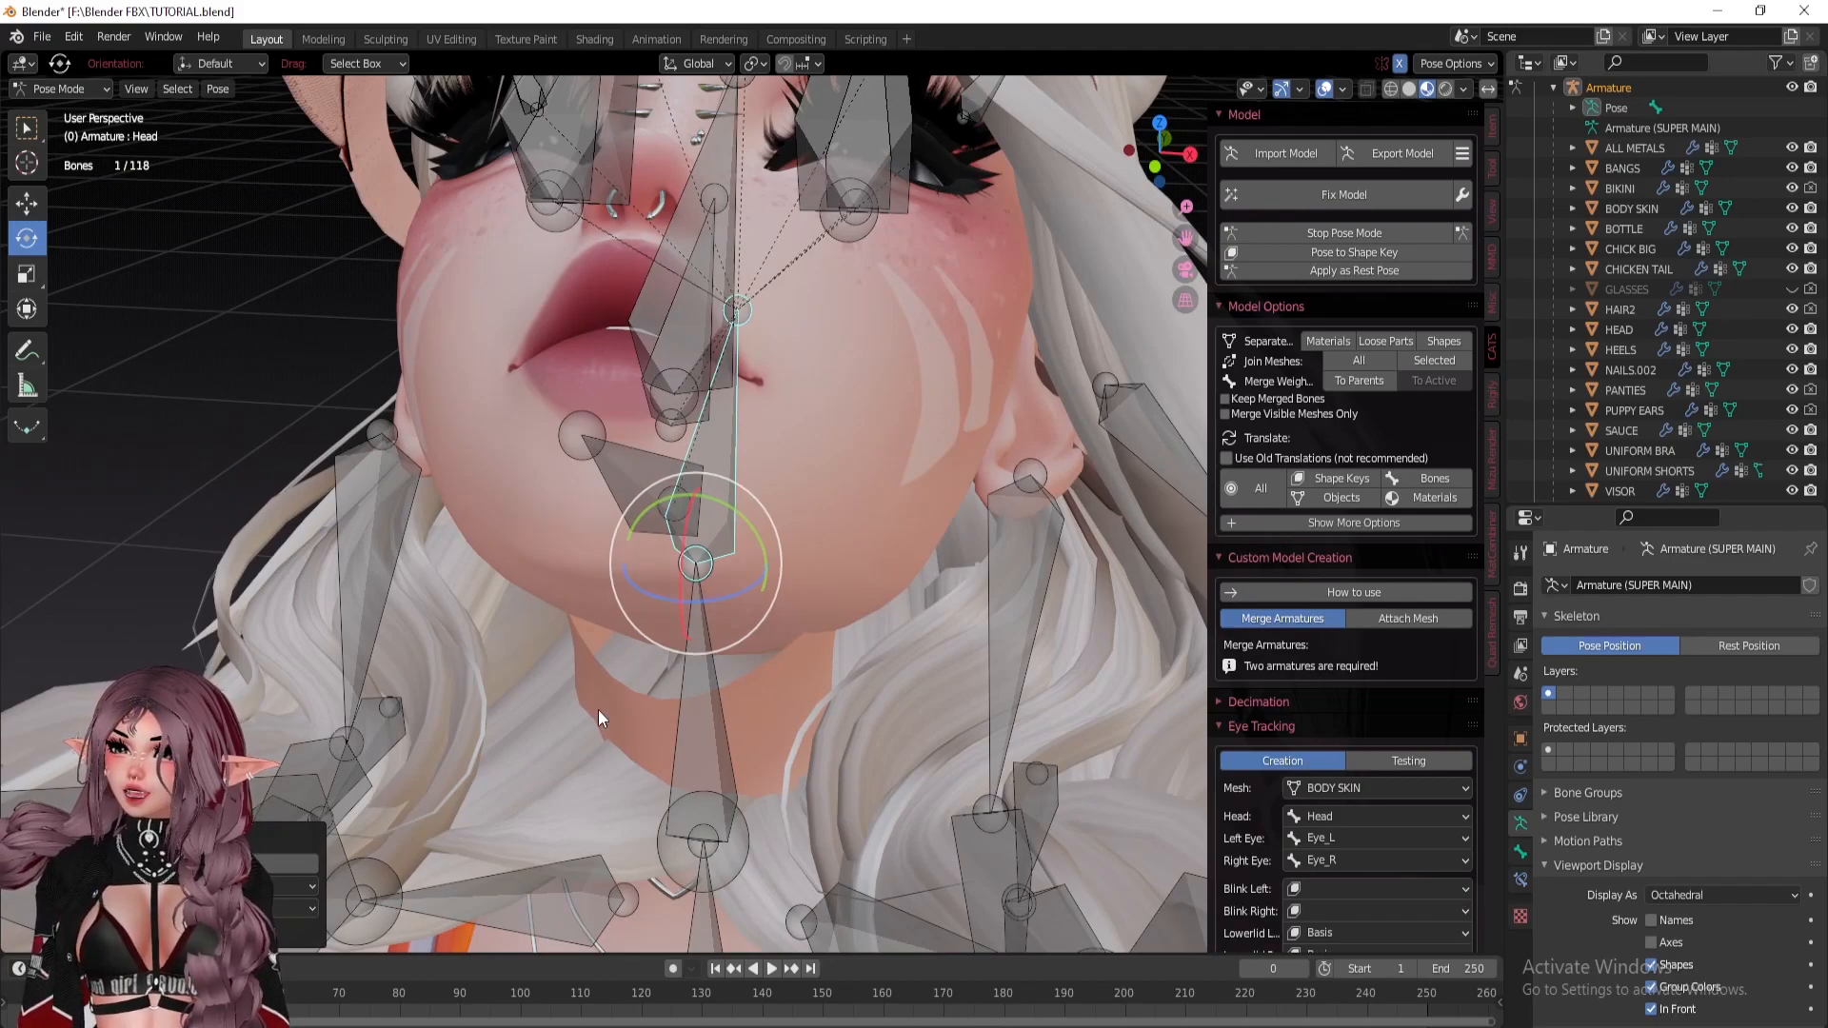
middle_drag(516, 647, 790, 579)
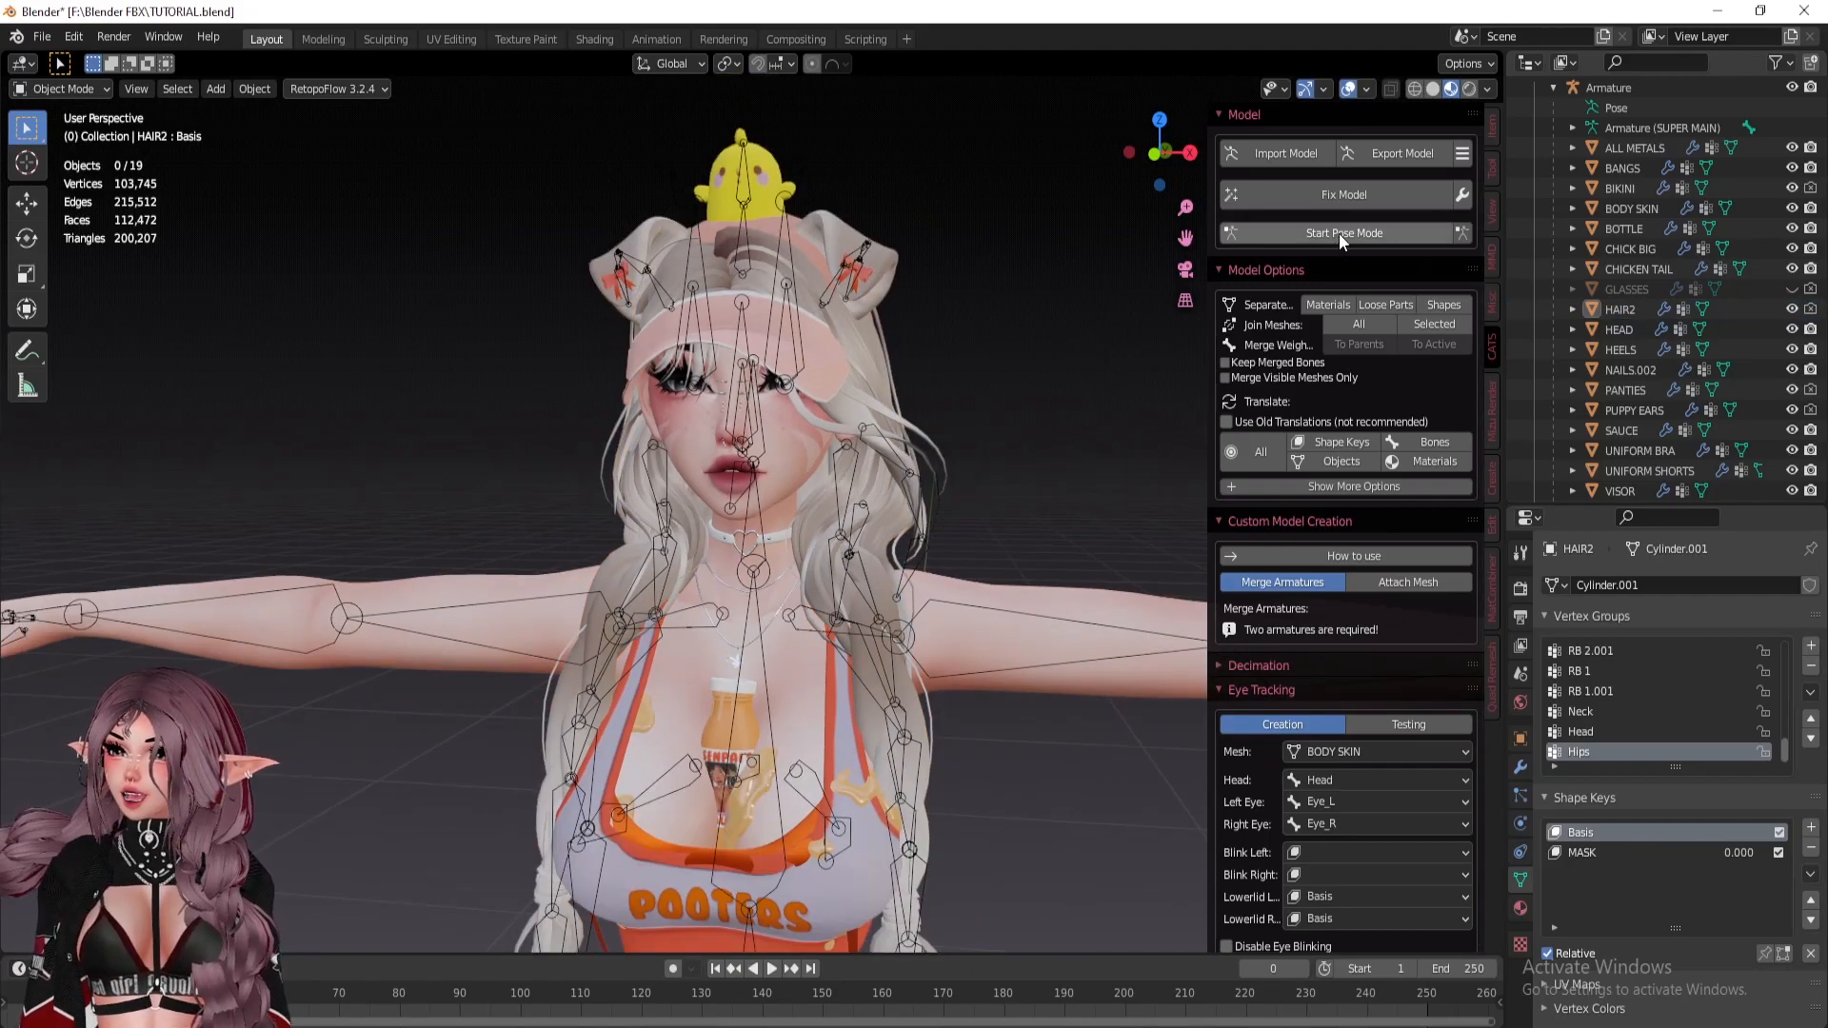
Start pose mode, rotate the Head bone so the chin lifts and the neck is exposed, and return to object mode.
click(1338, 233)
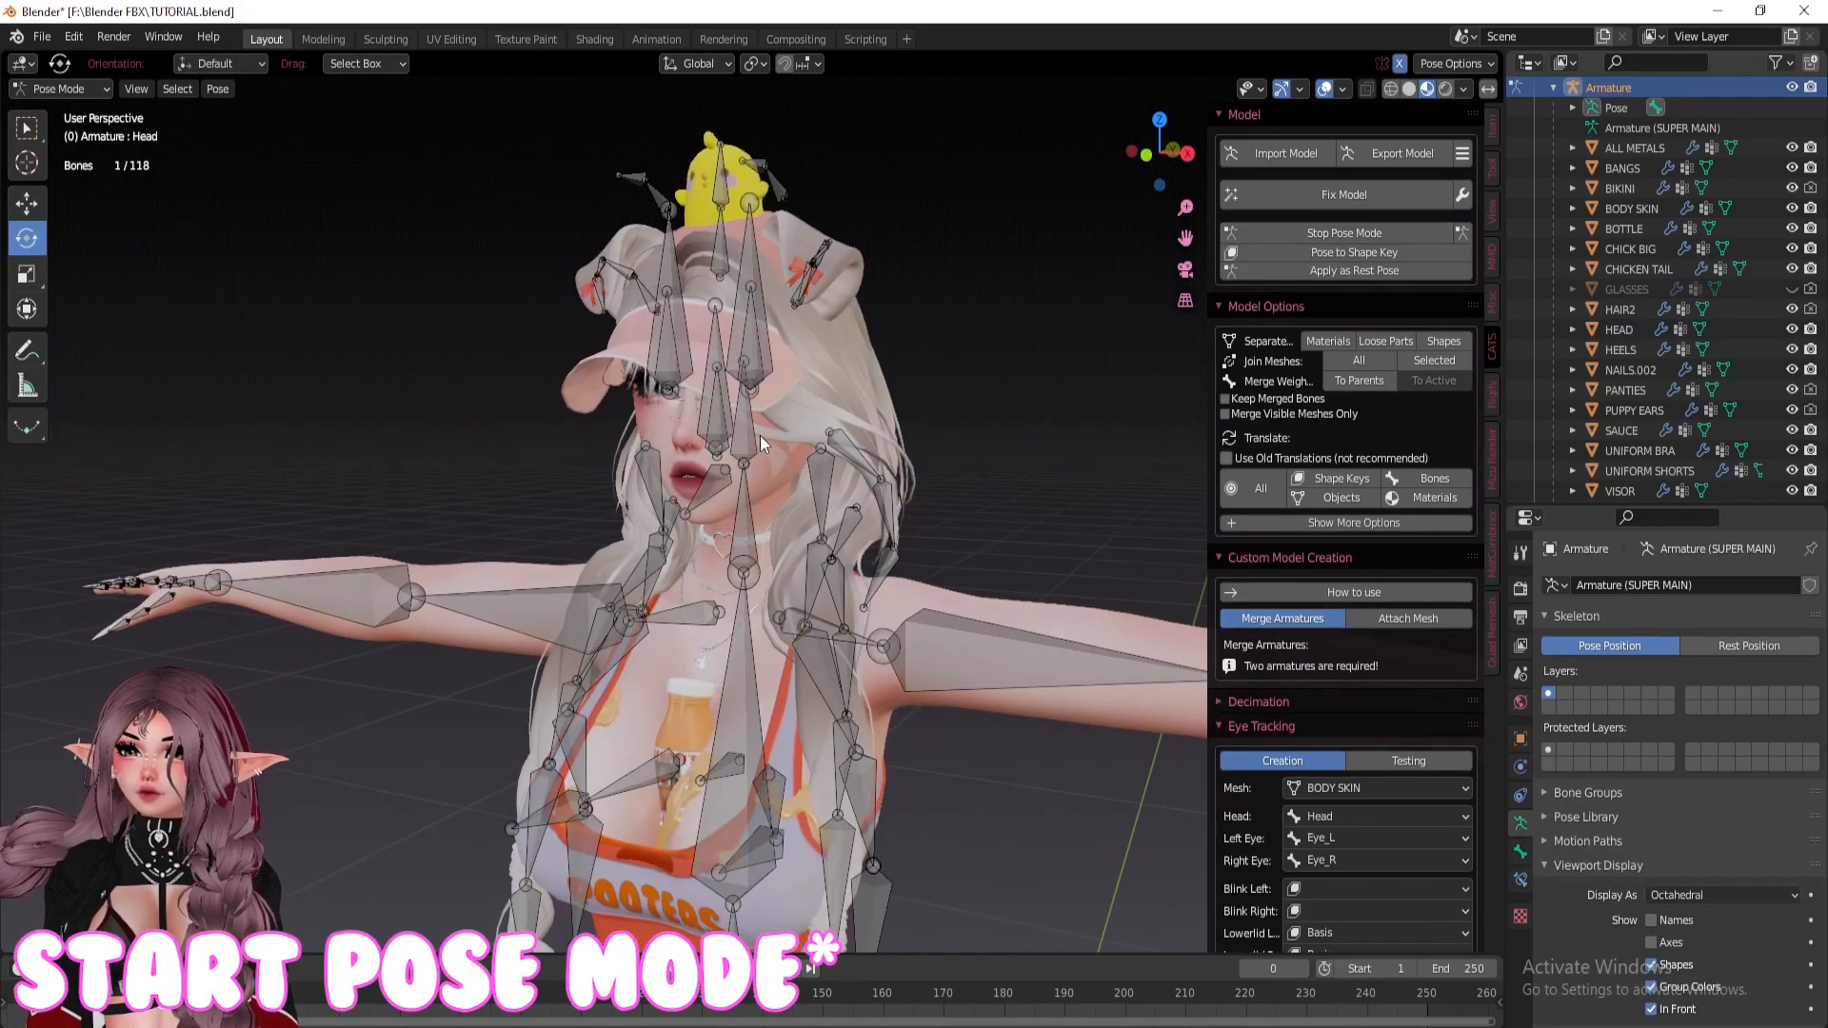
scroll(759, 436, up, 3)
middle_drag(758, 421, 695, 397)
click(731, 406)
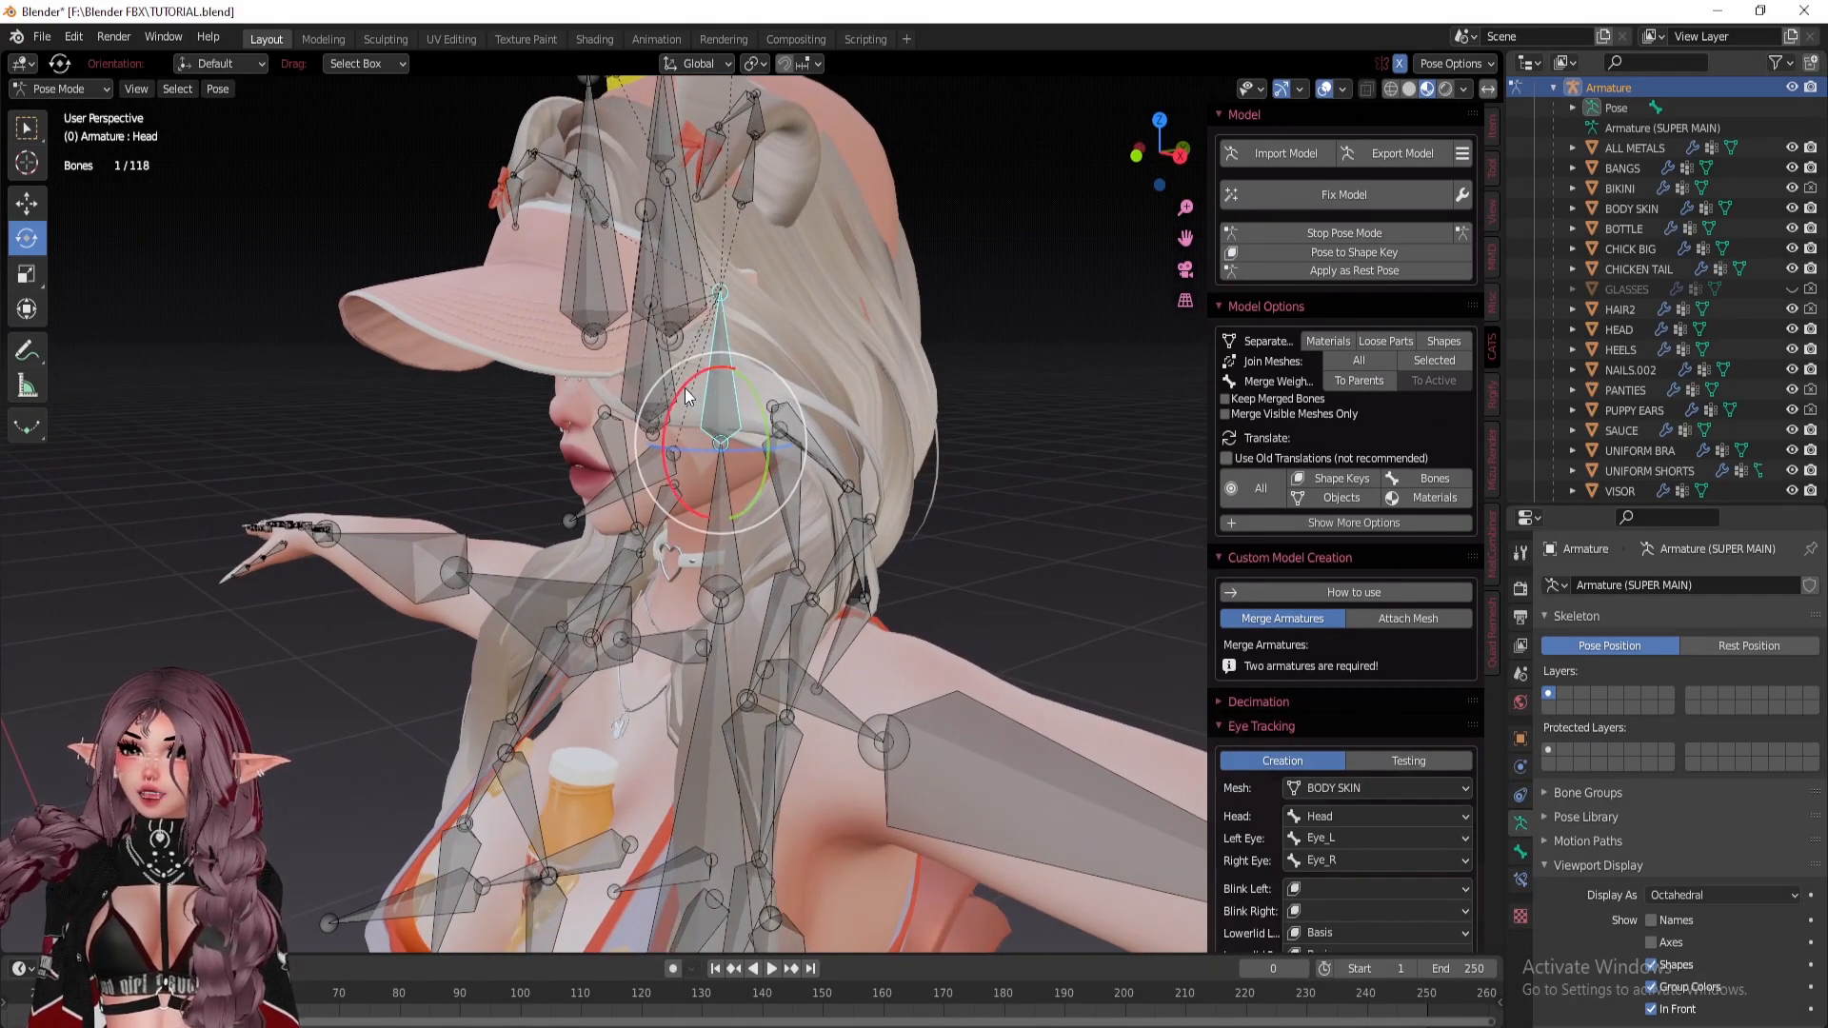
drag(687, 395, 765, 389)
middle_drag(766, 390, 865, 412)
scroll(861, 417, up, 3)
middle_drag(743, 388, 809, 420)
drag(800, 405, 815, 397)
middle_drag(815, 397, 1036, 444)
click(78, 90)
click(81, 110)
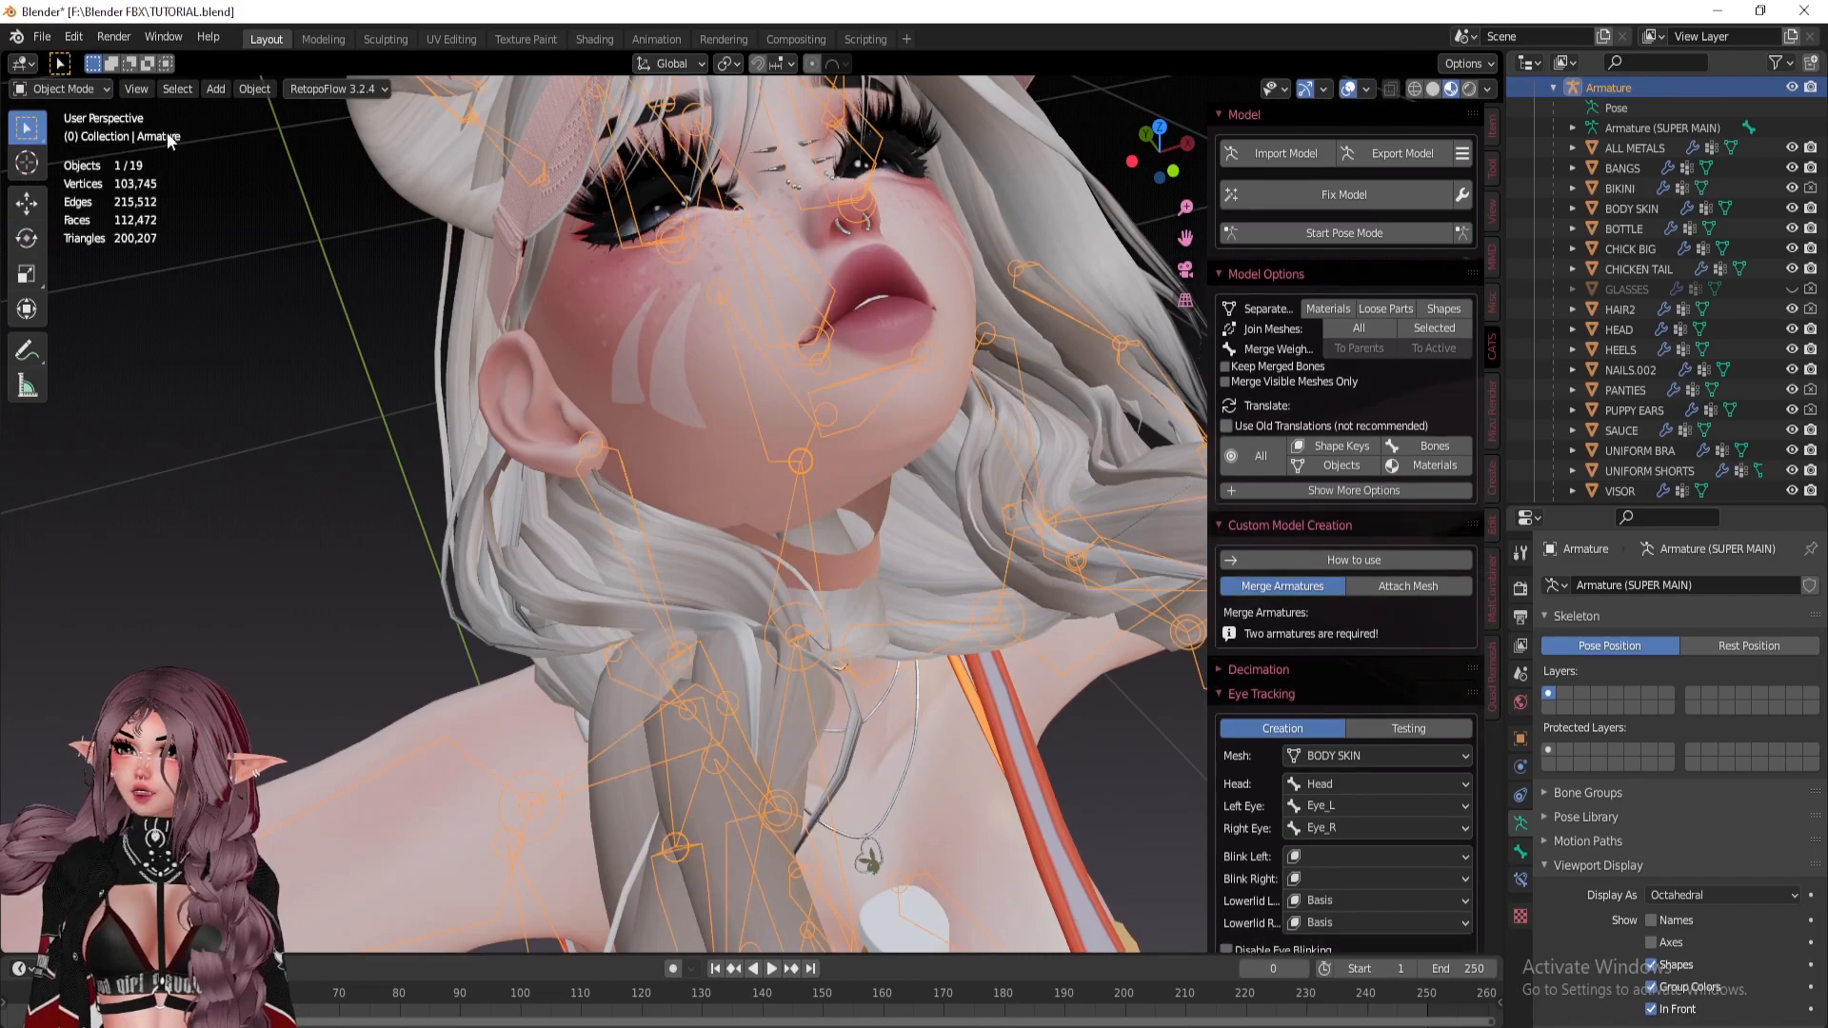
Hide the BANGS mesh, the HAIR2 mesh and the armature.
click(1092, 219)
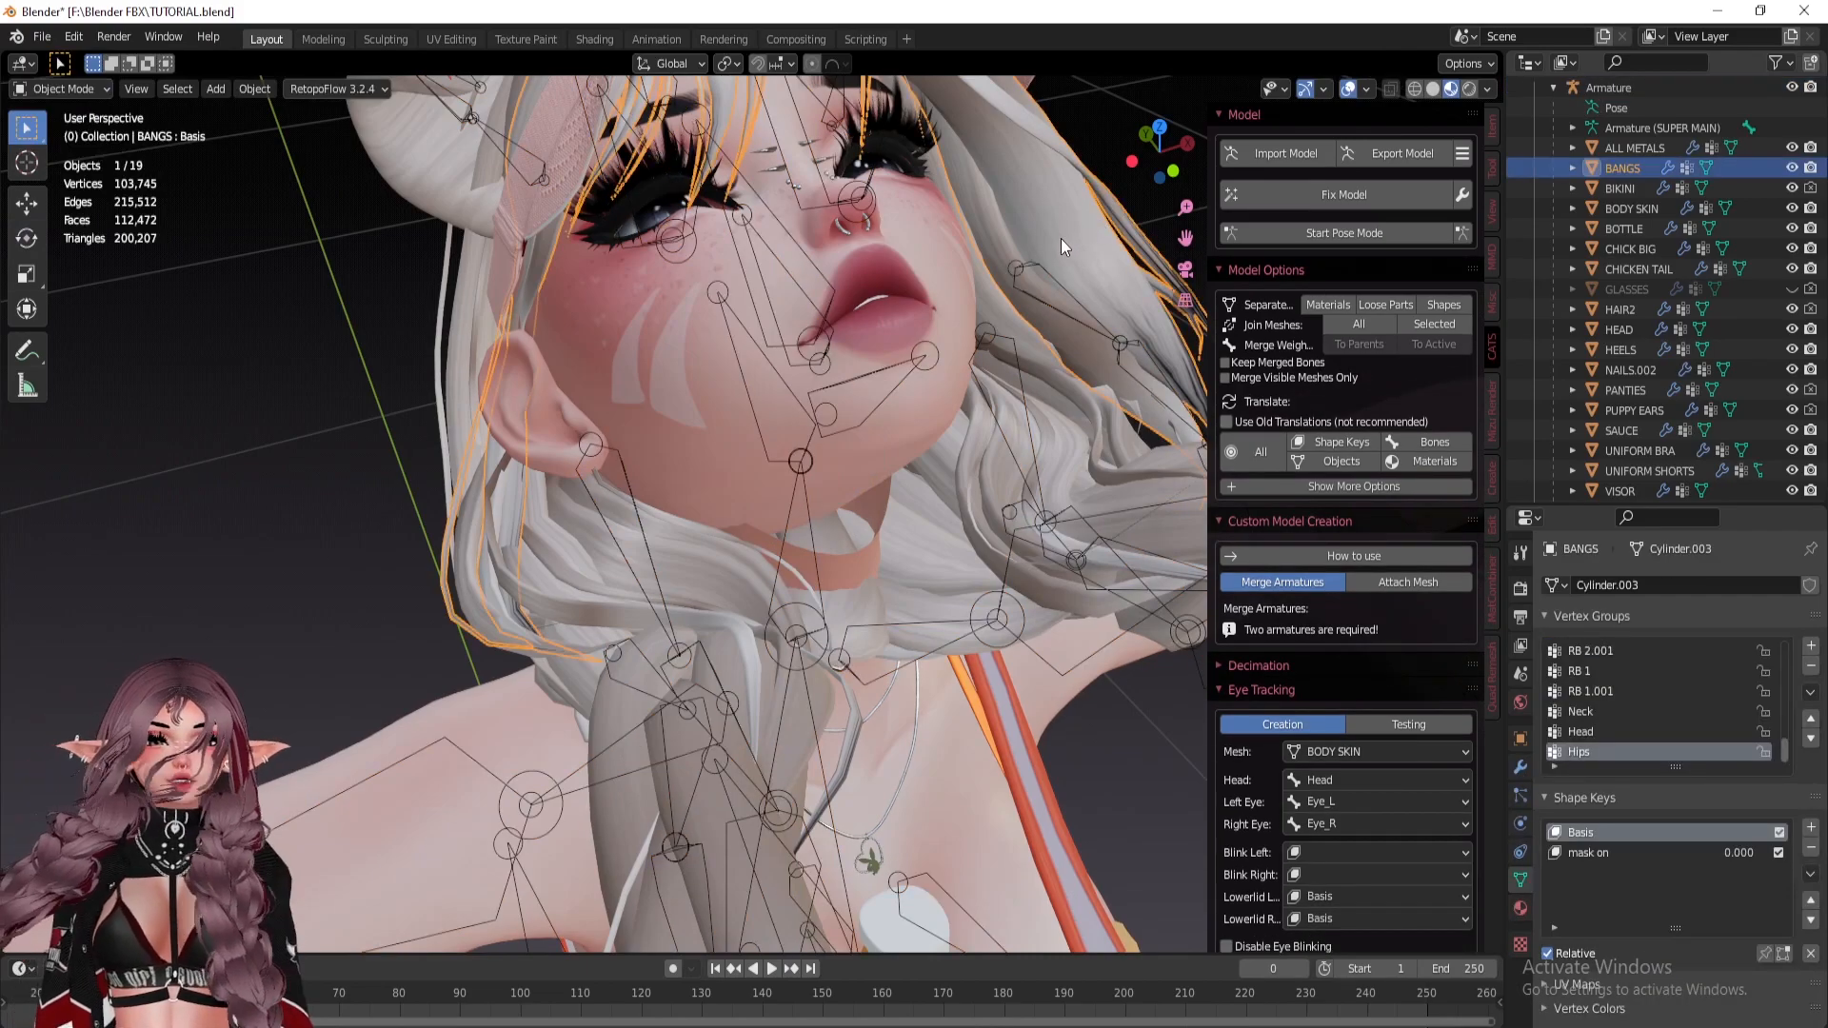
key(h)
click(1015, 319)
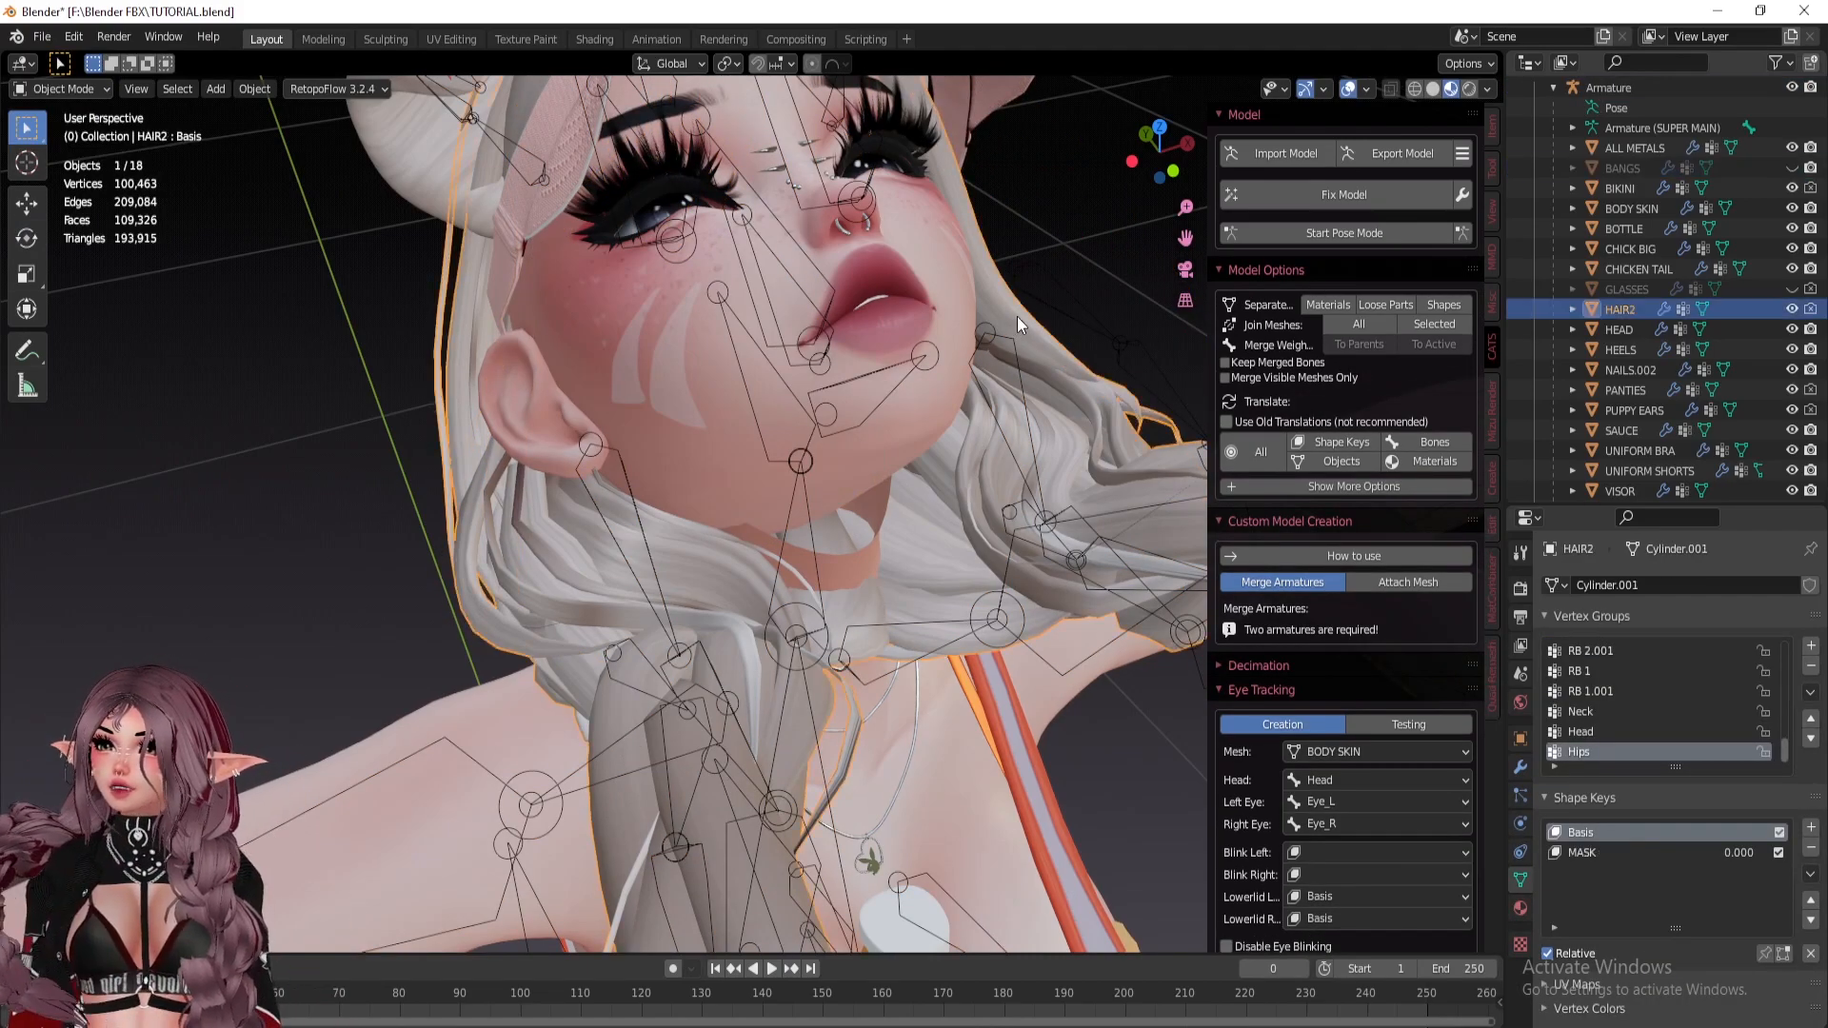
key(h)
middle_drag(920, 390, 1063, 442)
click(1004, 443)
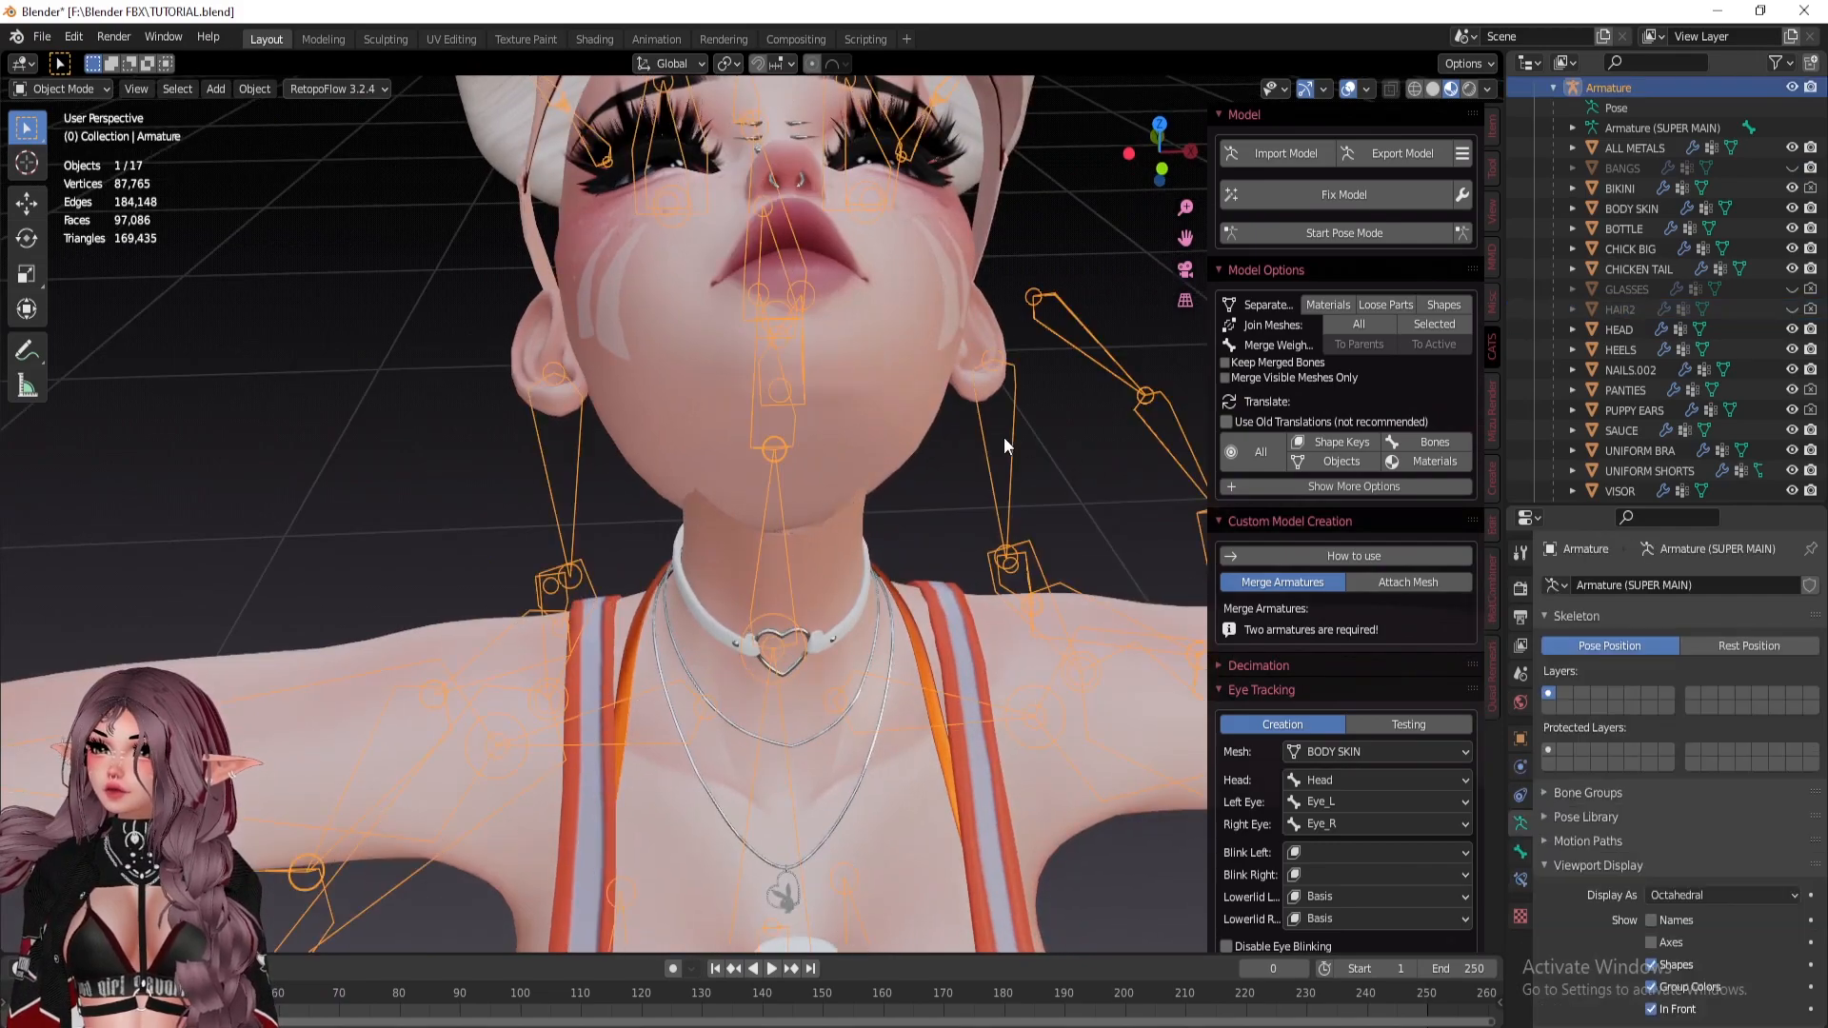
key(h)
Select the BODY SKIN mesh and put it into Weight Paint mode.
middle_drag(842, 434, 767, 428)
scroll(817, 440, up, 1)
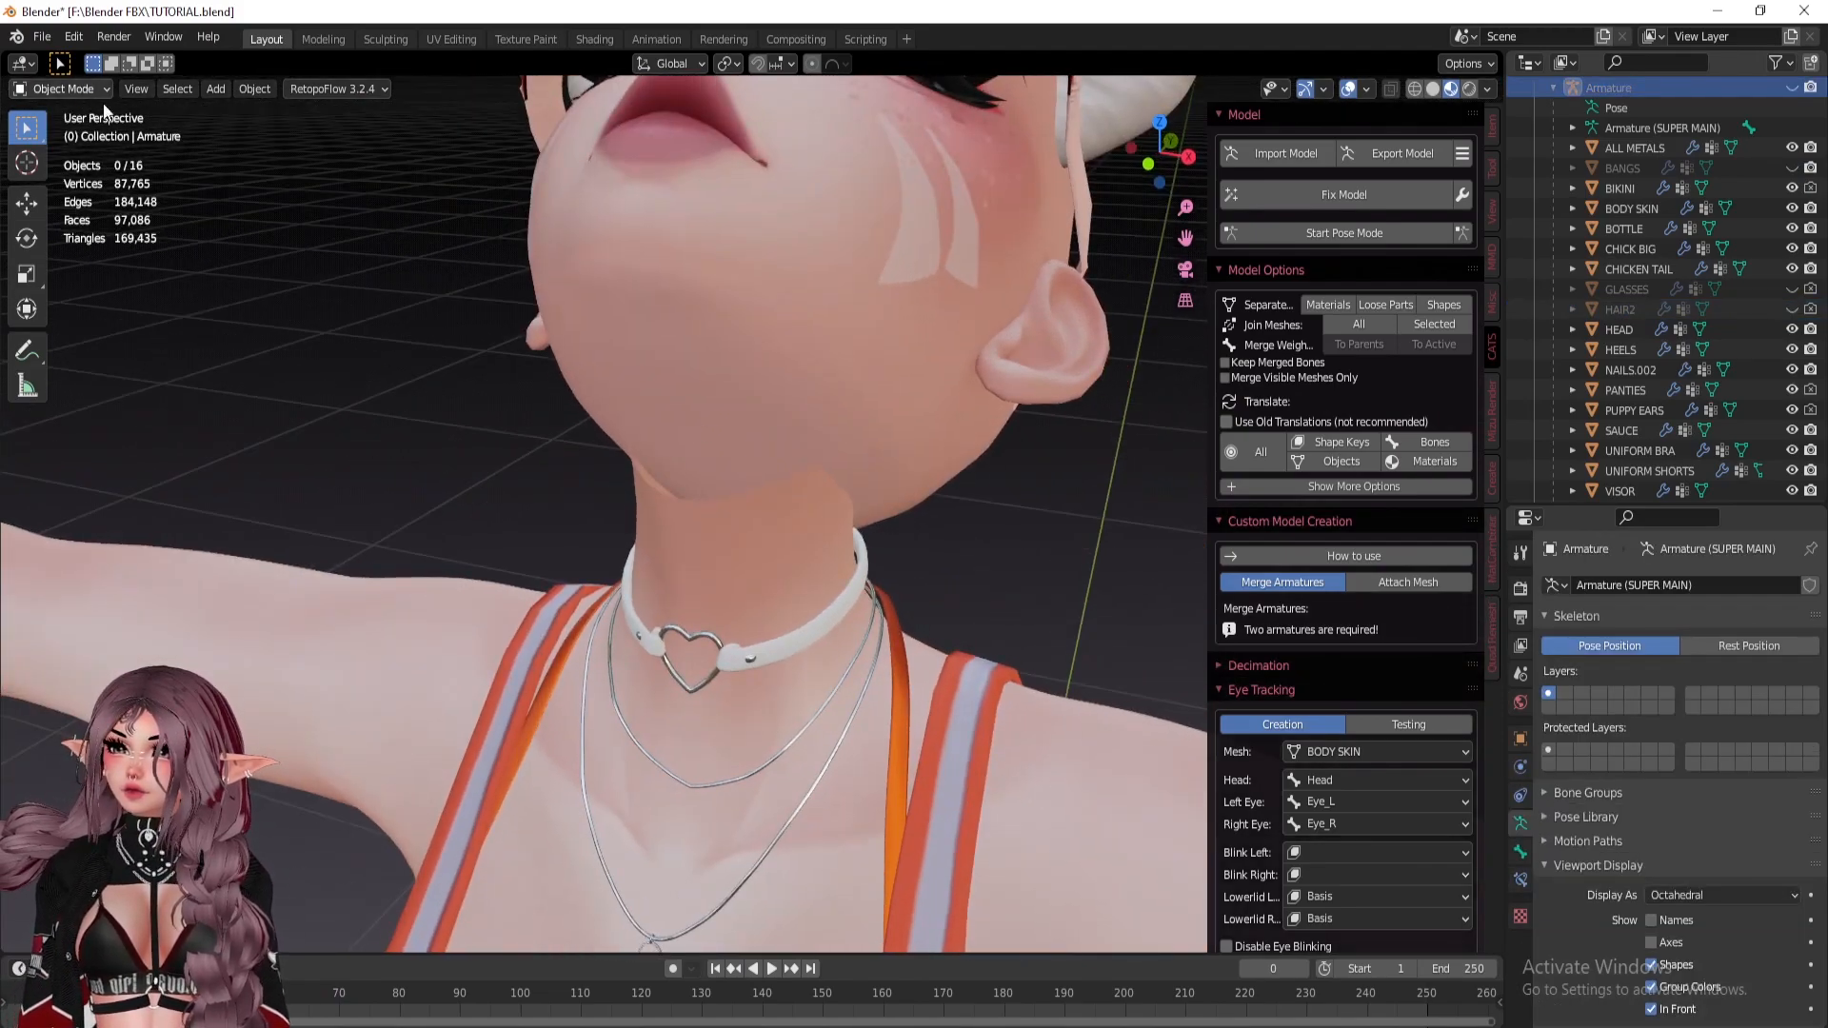
click(740, 541)
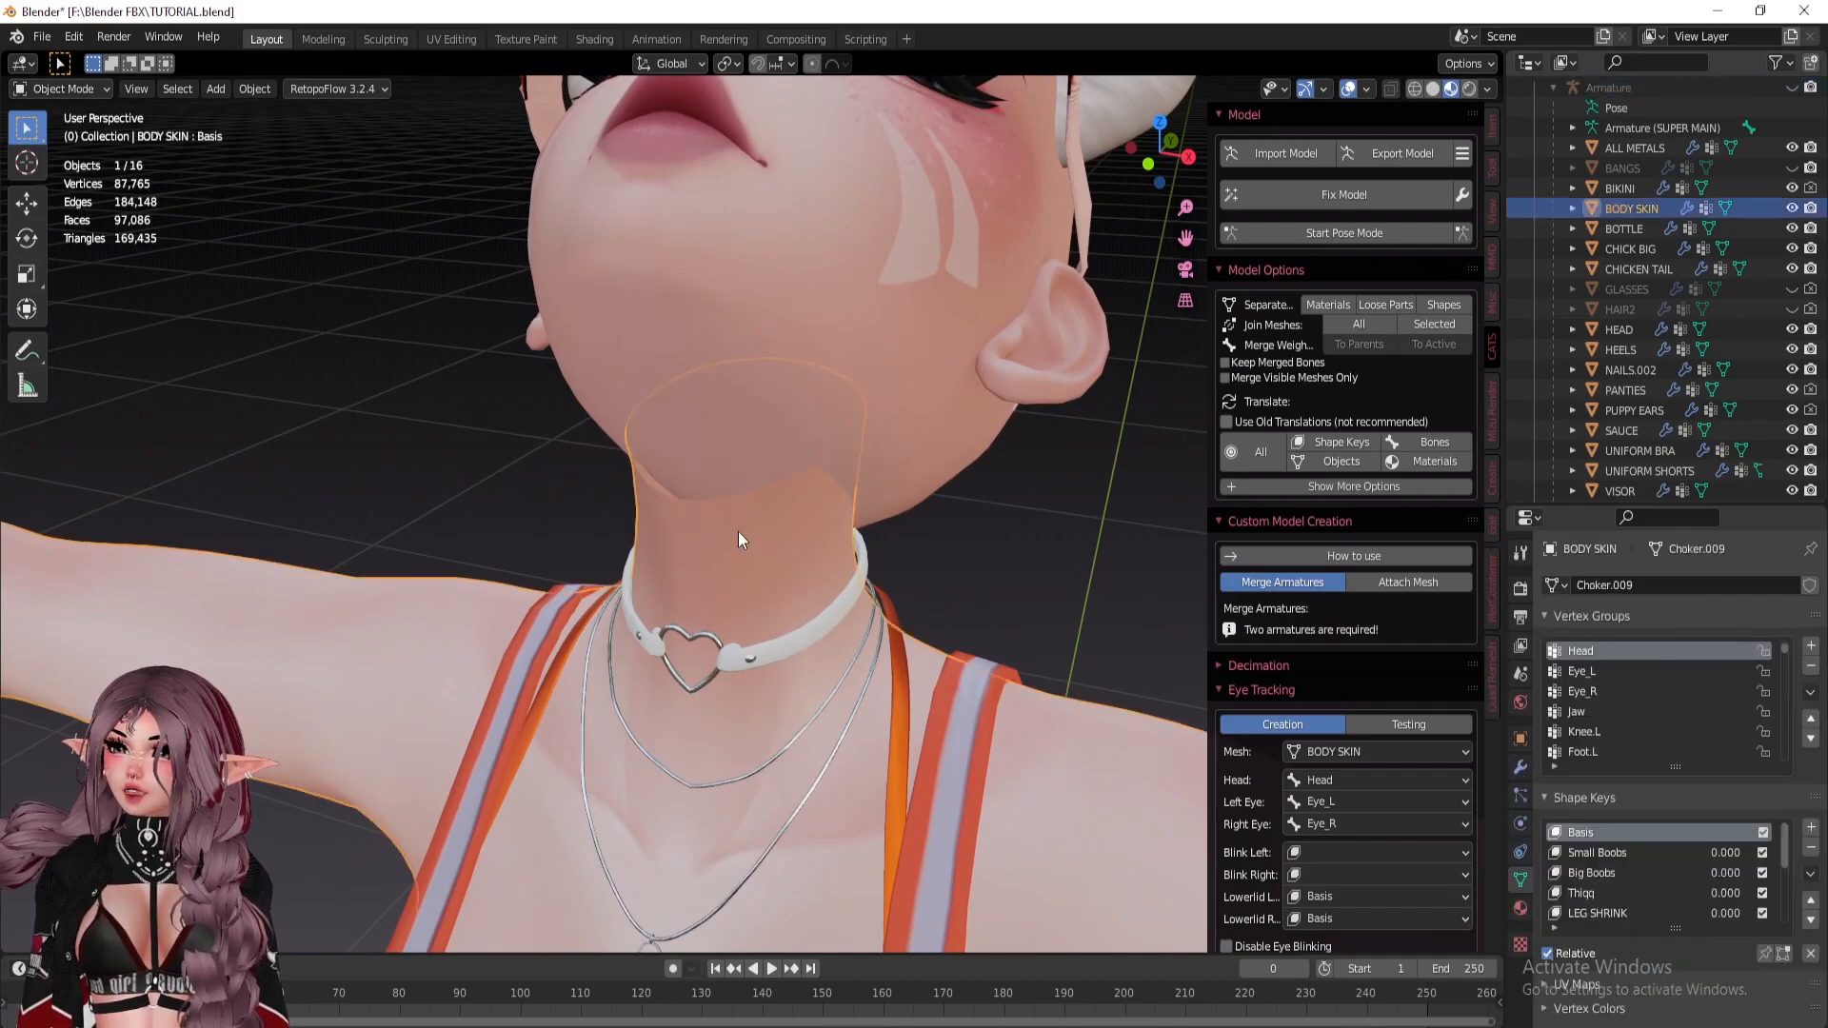
click(73, 95)
click(74, 200)
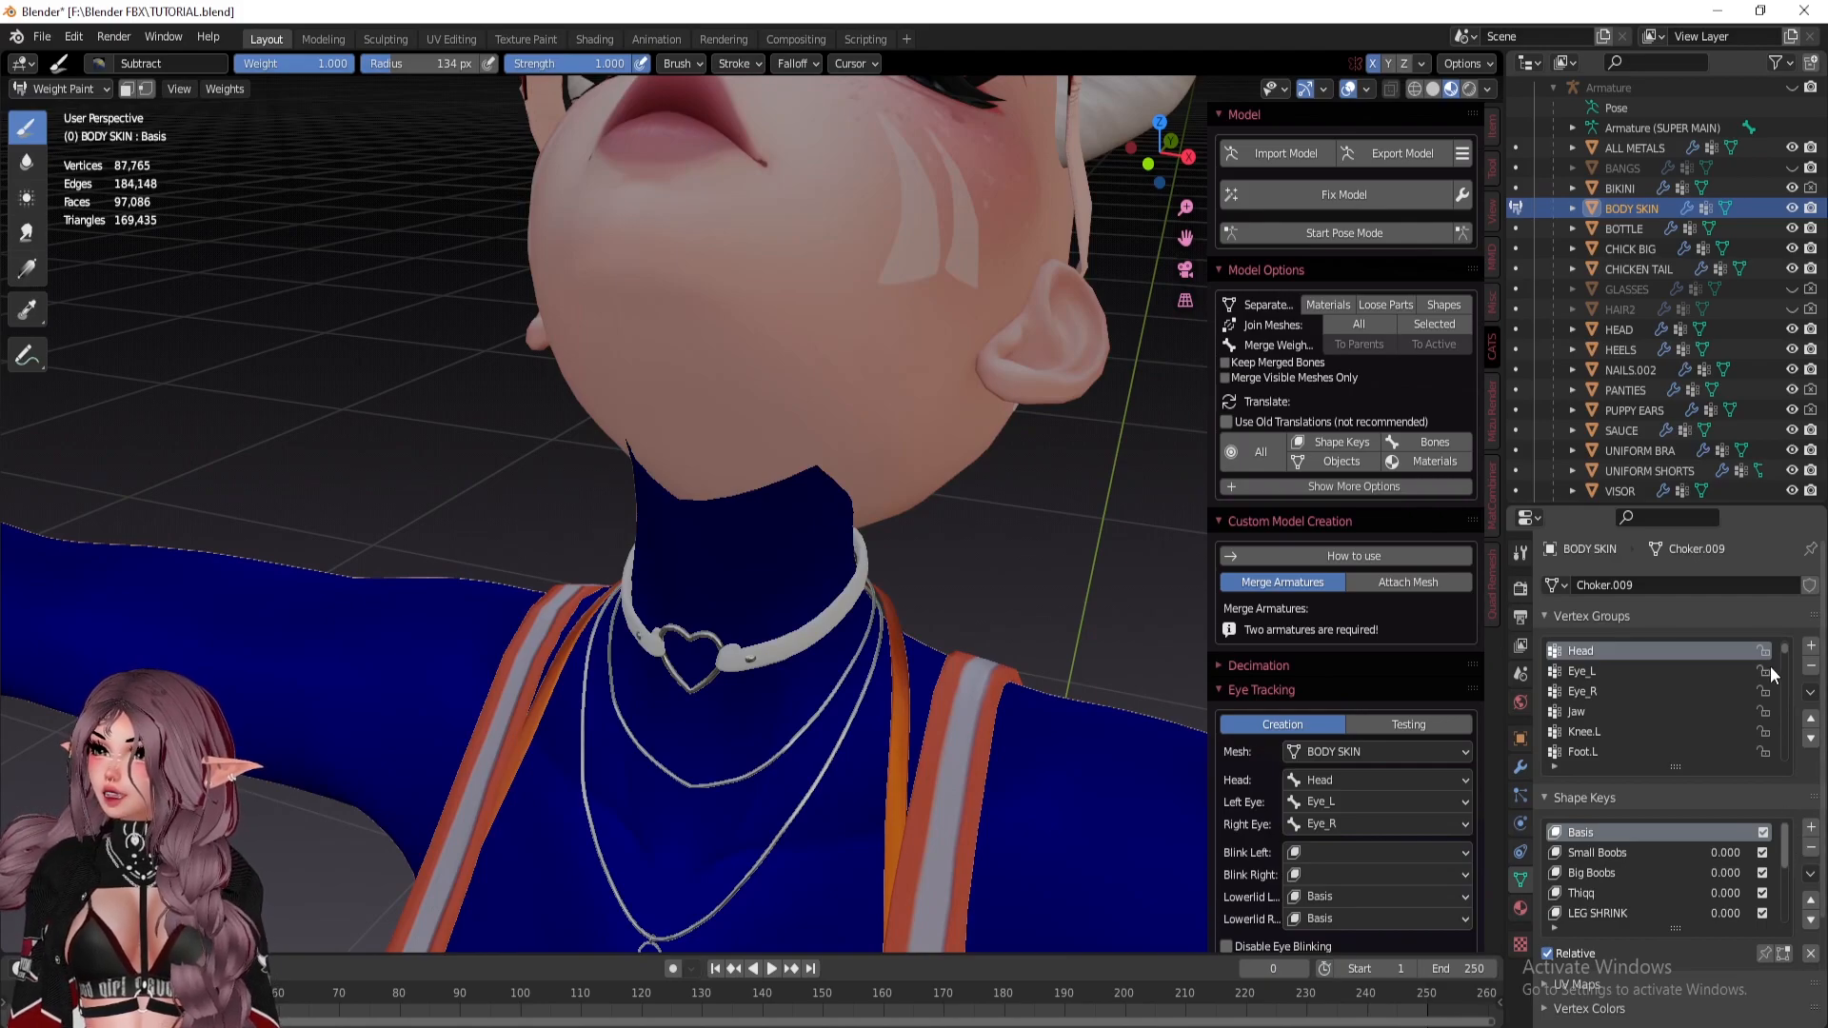
Set the brush blending to Add and paint Head weights around the upper neck, undoing the last stroke.
middle_drag(541, 507, 614, 520)
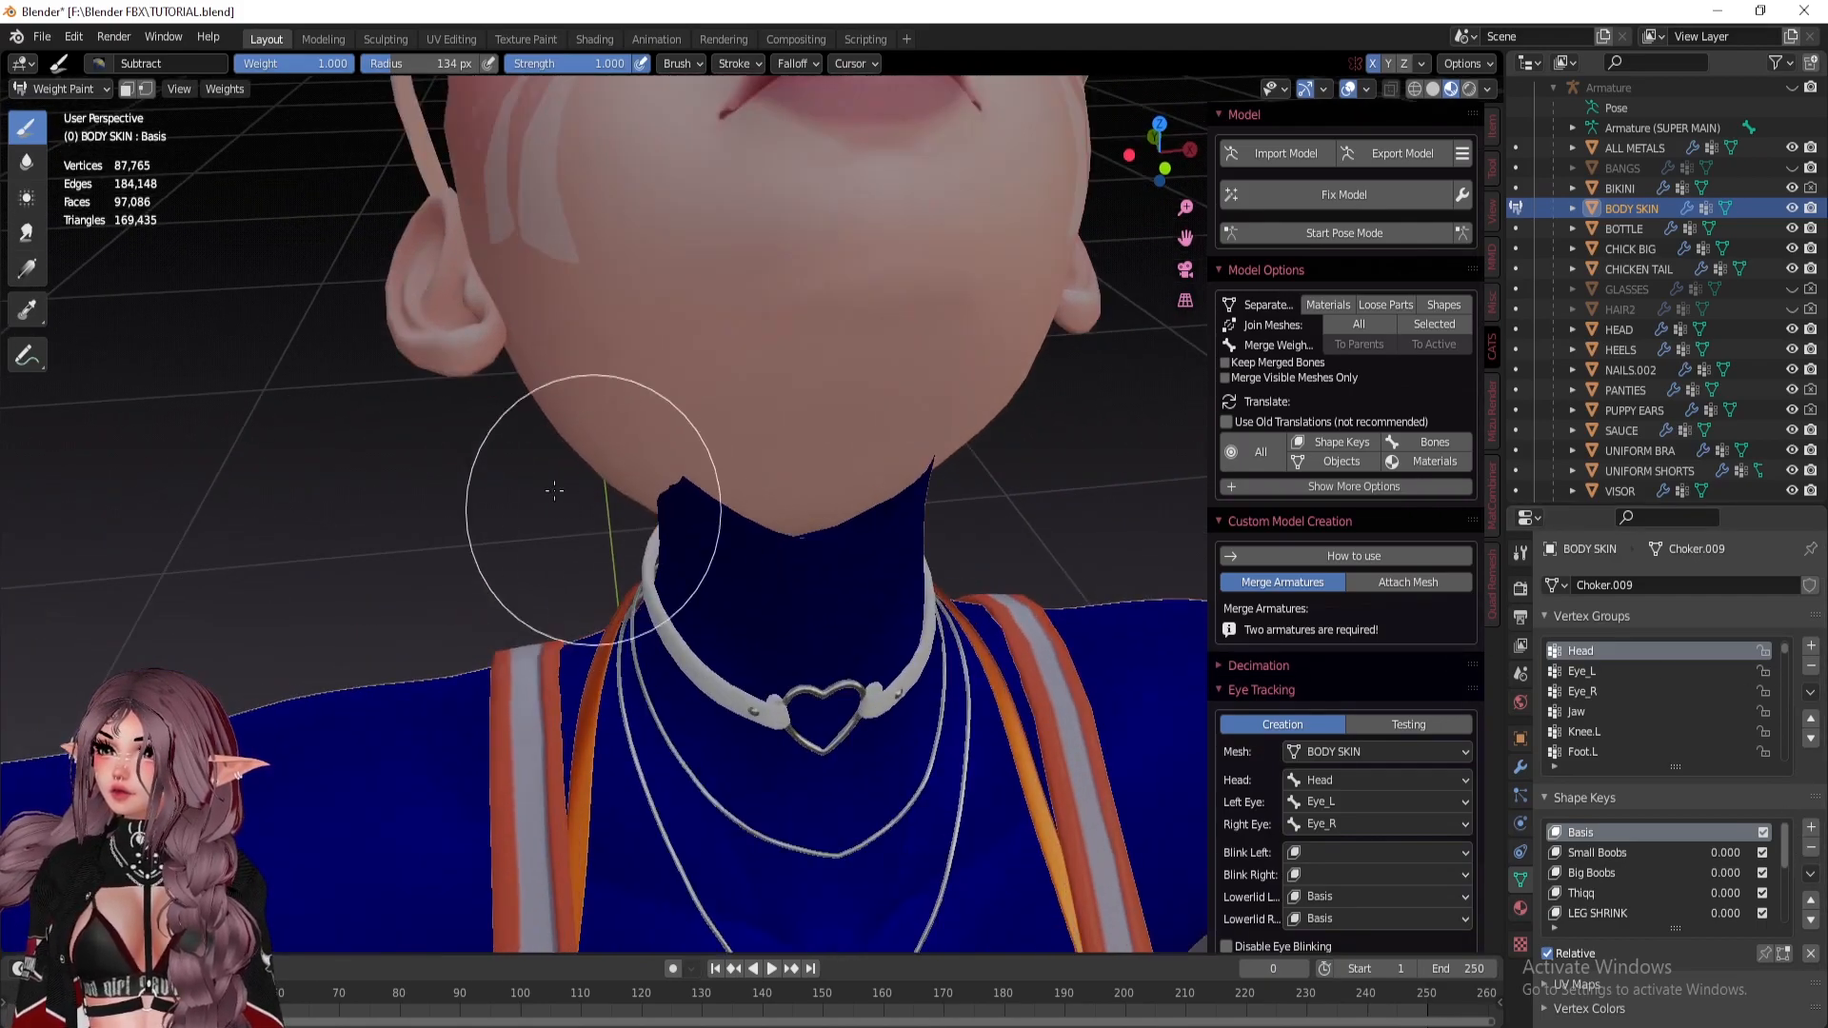
middle_drag(762, 572, 848, 489)
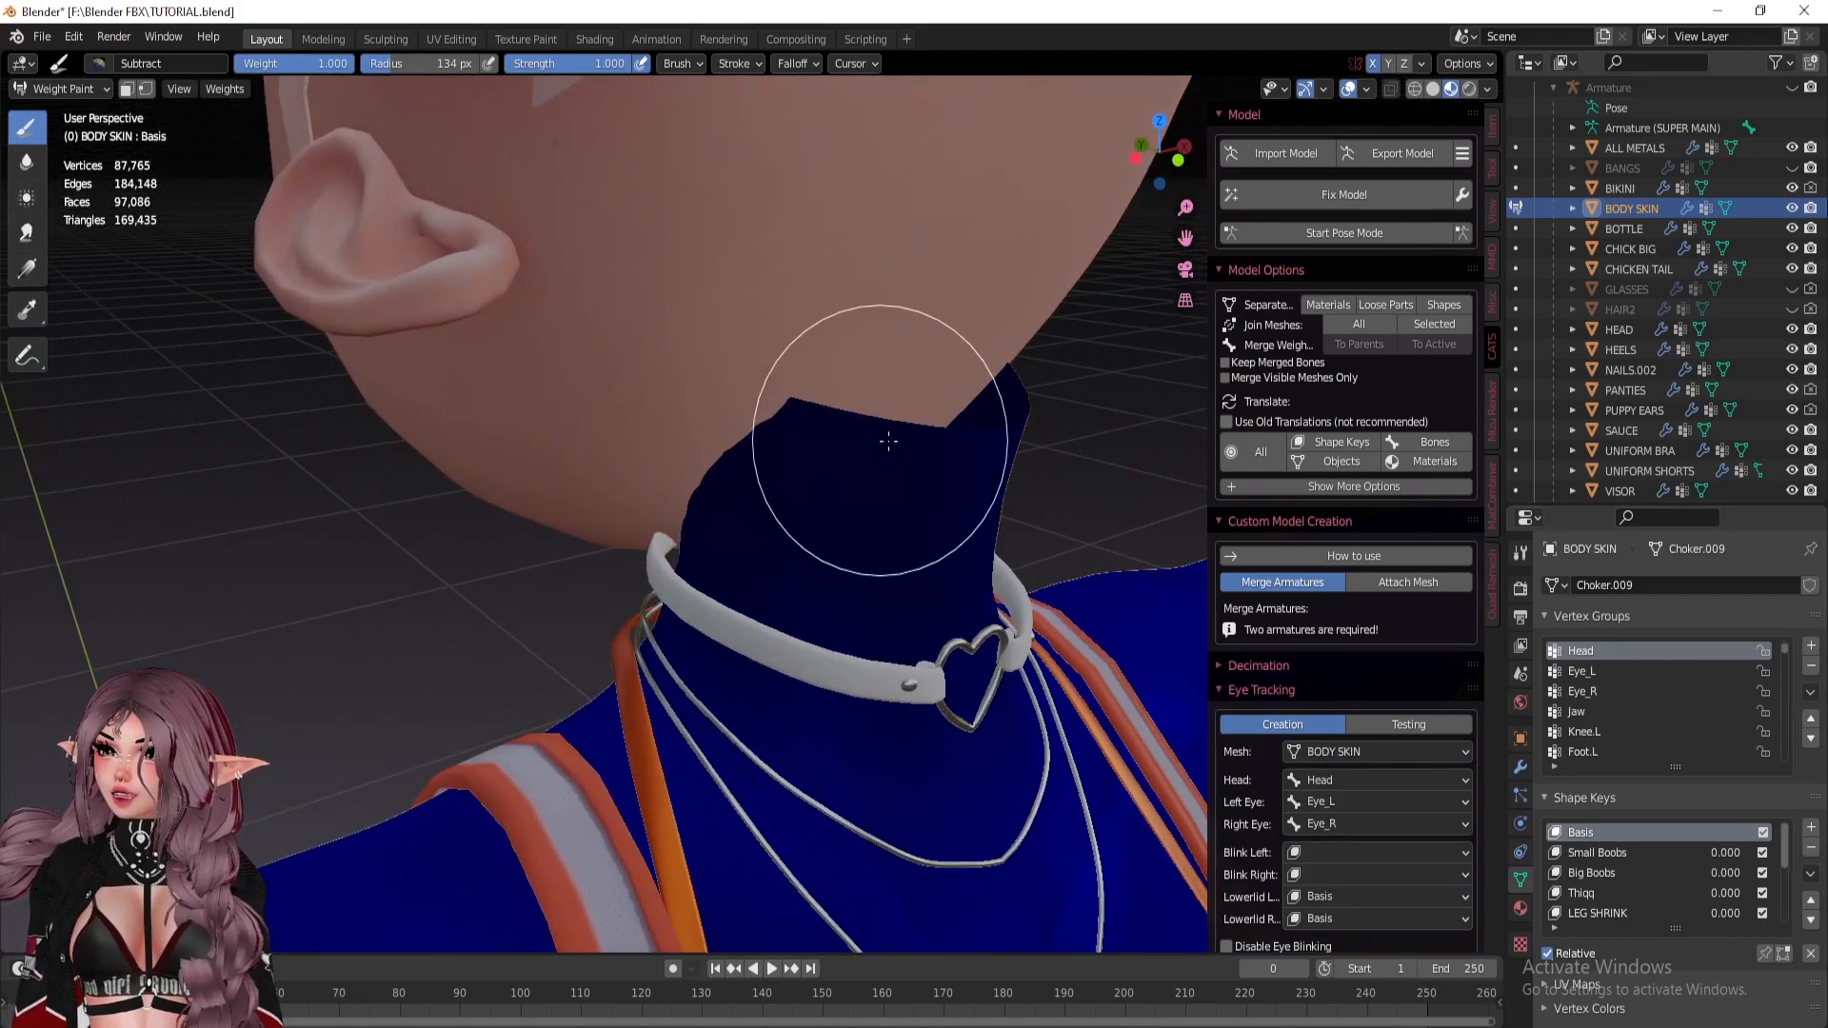
middle_drag(1012, 422, 869, 335)
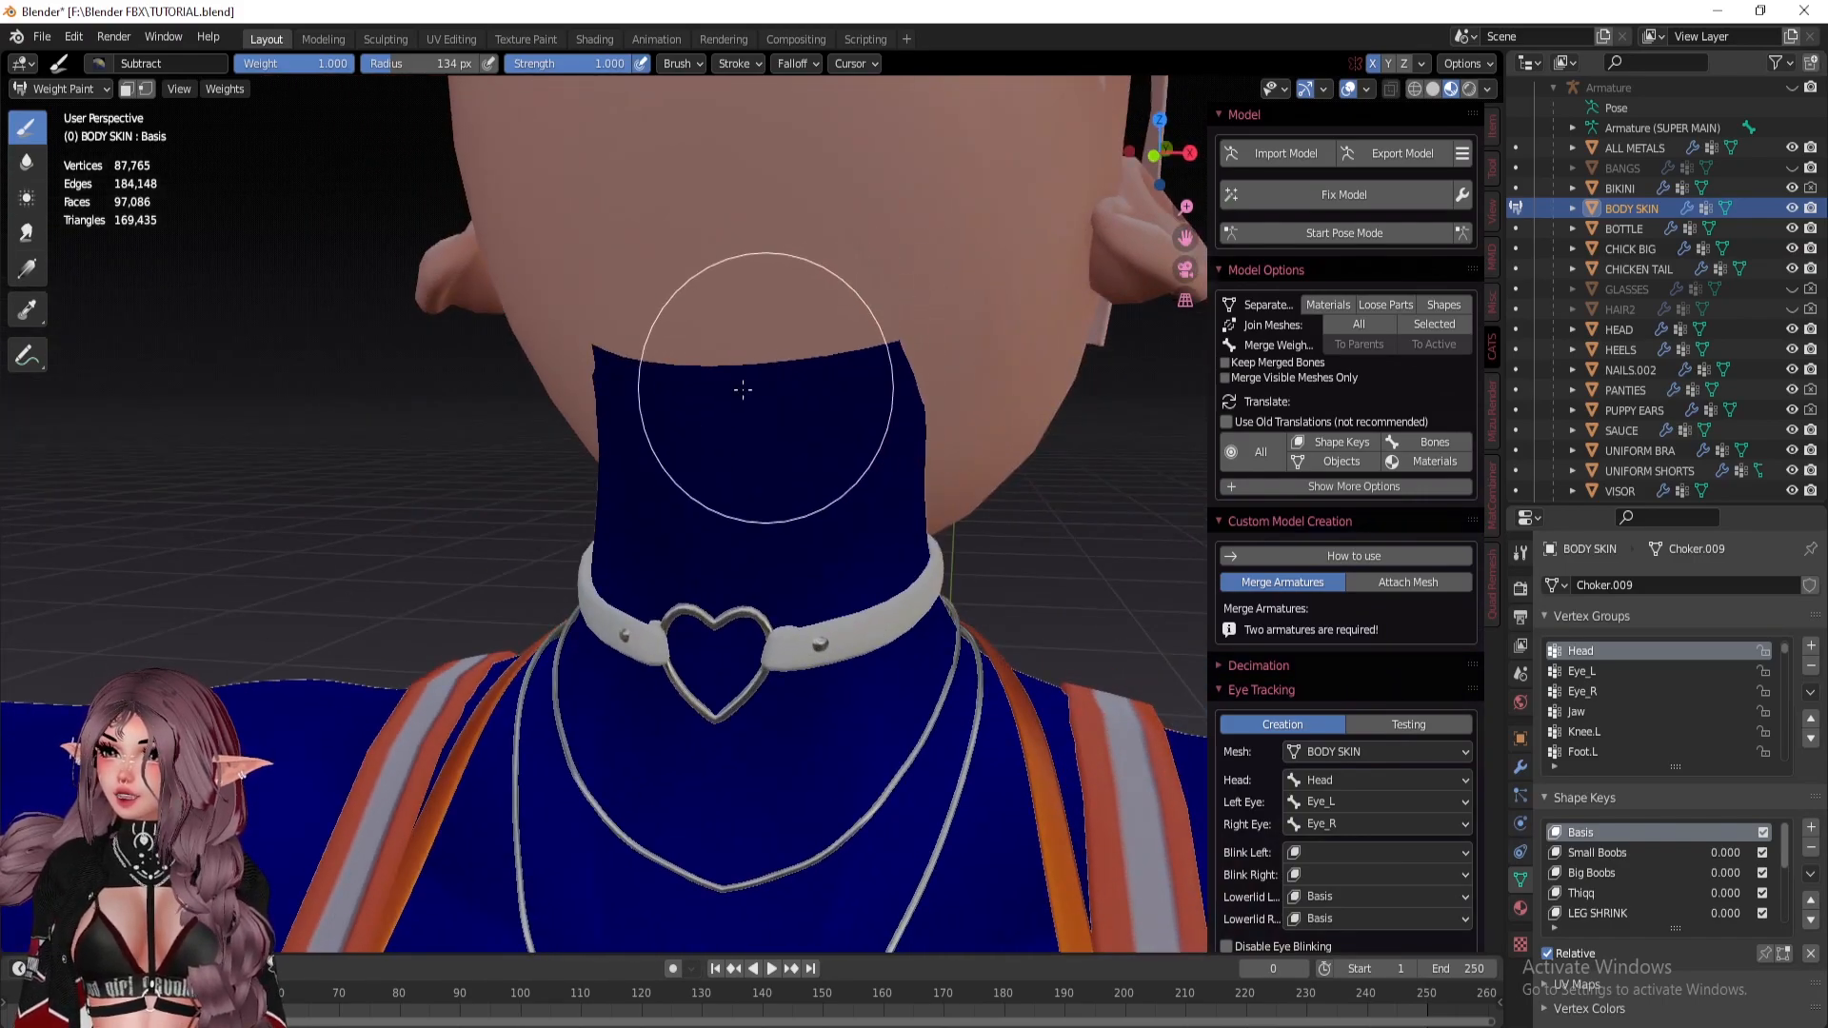
click(99, 64)
click(118, 130)
middle_drag(535, 335, 637, 335)
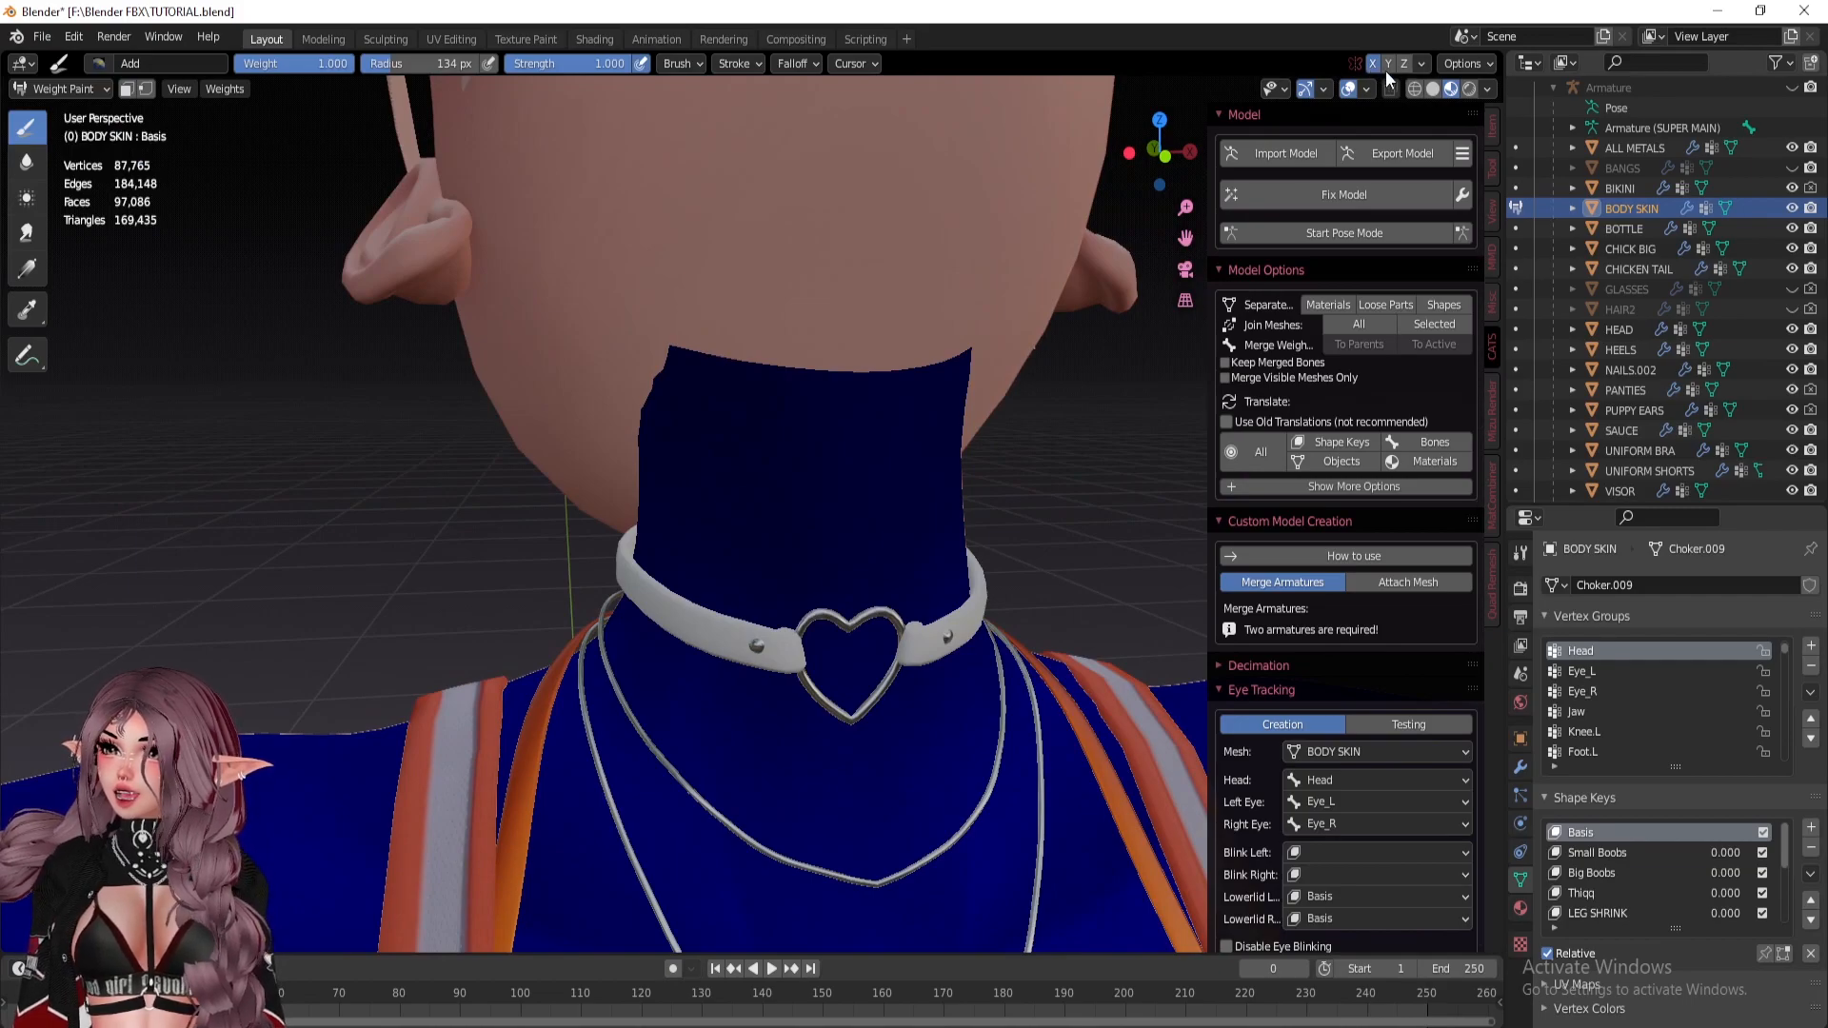
middle_drag(922, 305, 795, 417)
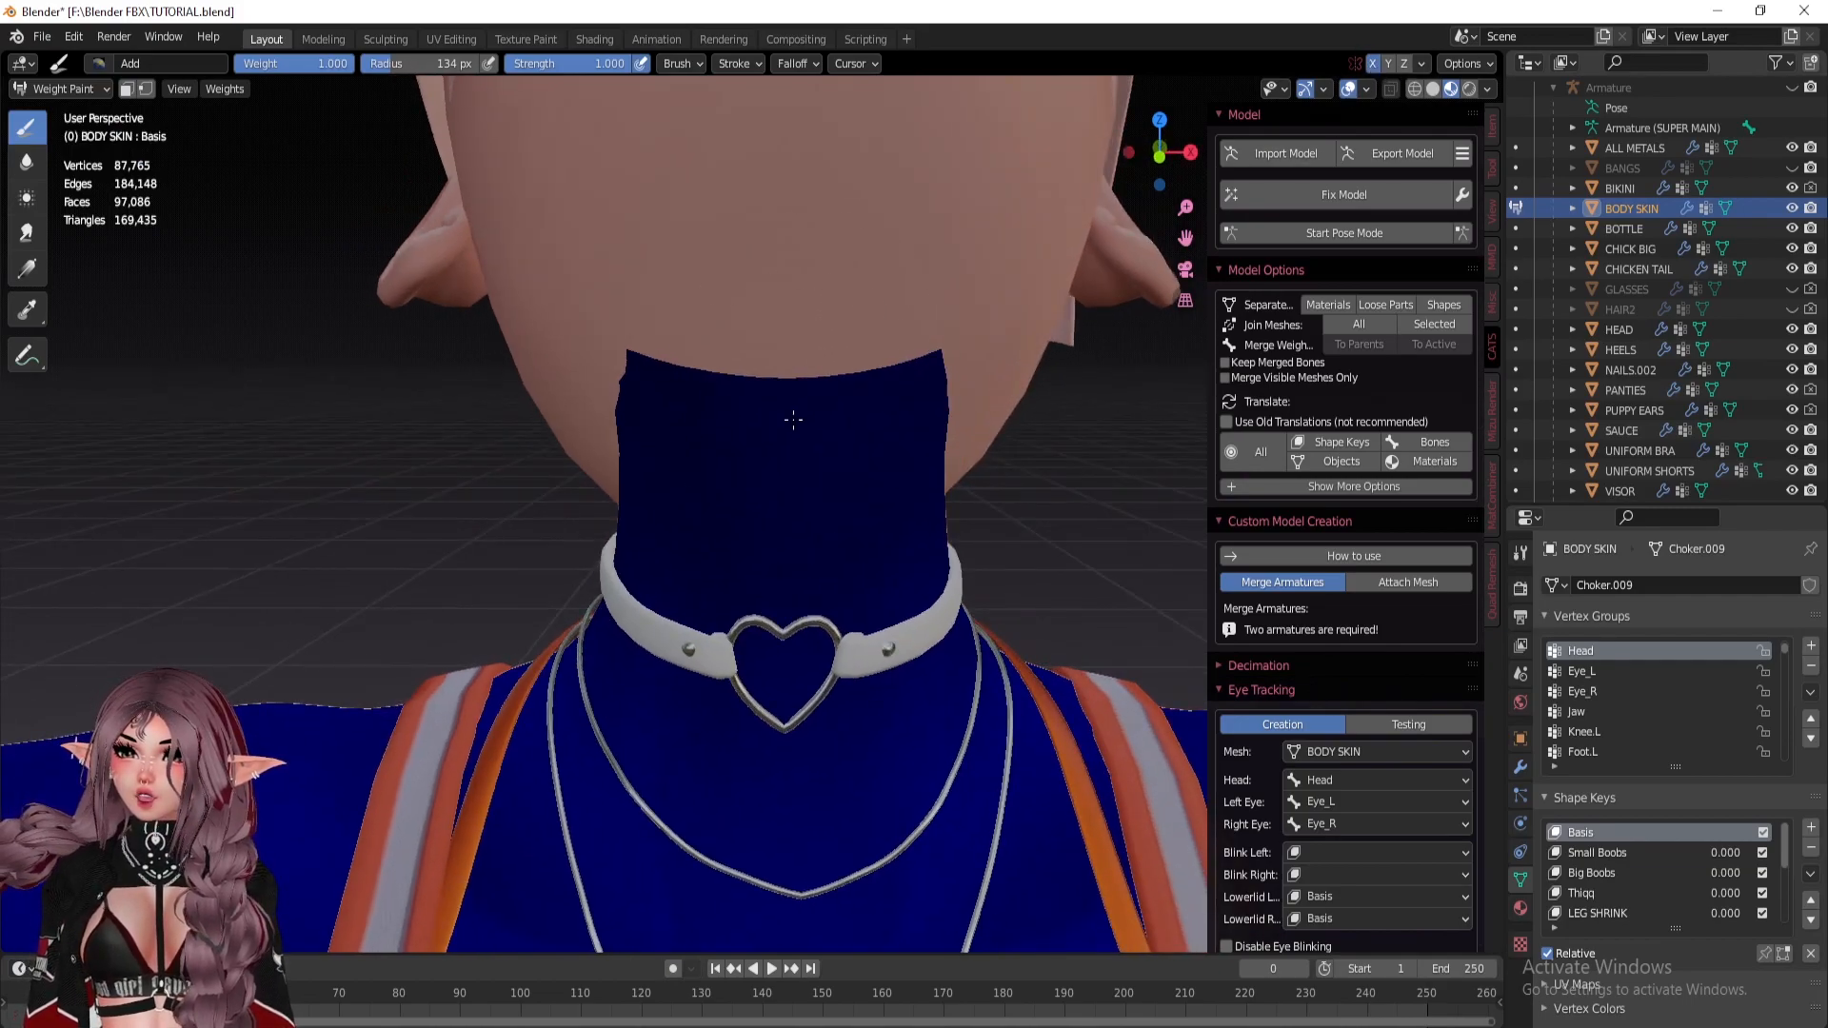
mouse_move(788, 401)
mouse_down()
mouse_move(746, 318)
mouse_move(632, 331)
mouse_move(616, 352)
mouse_up()
mouse_move(616, 351)
middle_down()
mouse_move(730, 387)
mouse_move(651, 396)
mouse_move(788, 407)
middle_up()
drag(788, 408, 725, 414)
middle_drag(724, 413, 529, 392)
middle_drag(645, 406, 952, 422)
key(ctrl+z)
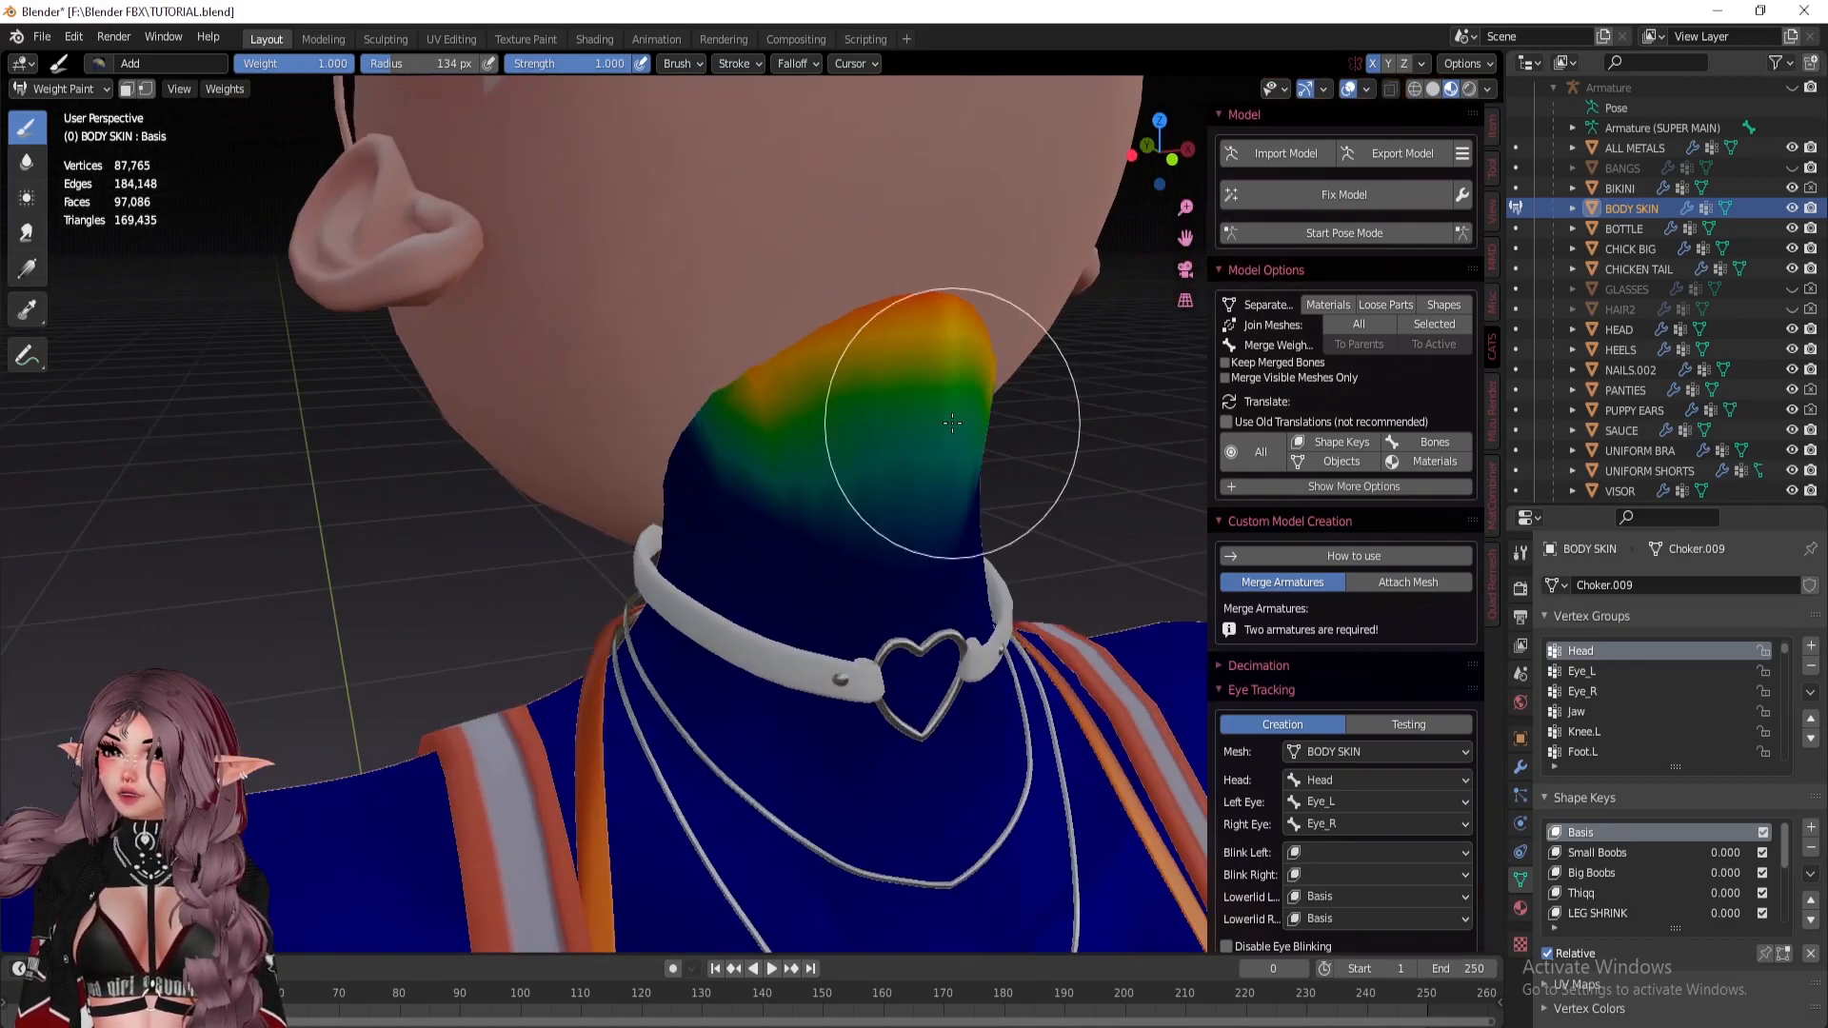
Smooth the Head weight gradient across the upper neck with the Blur brush.
click(27, 161)
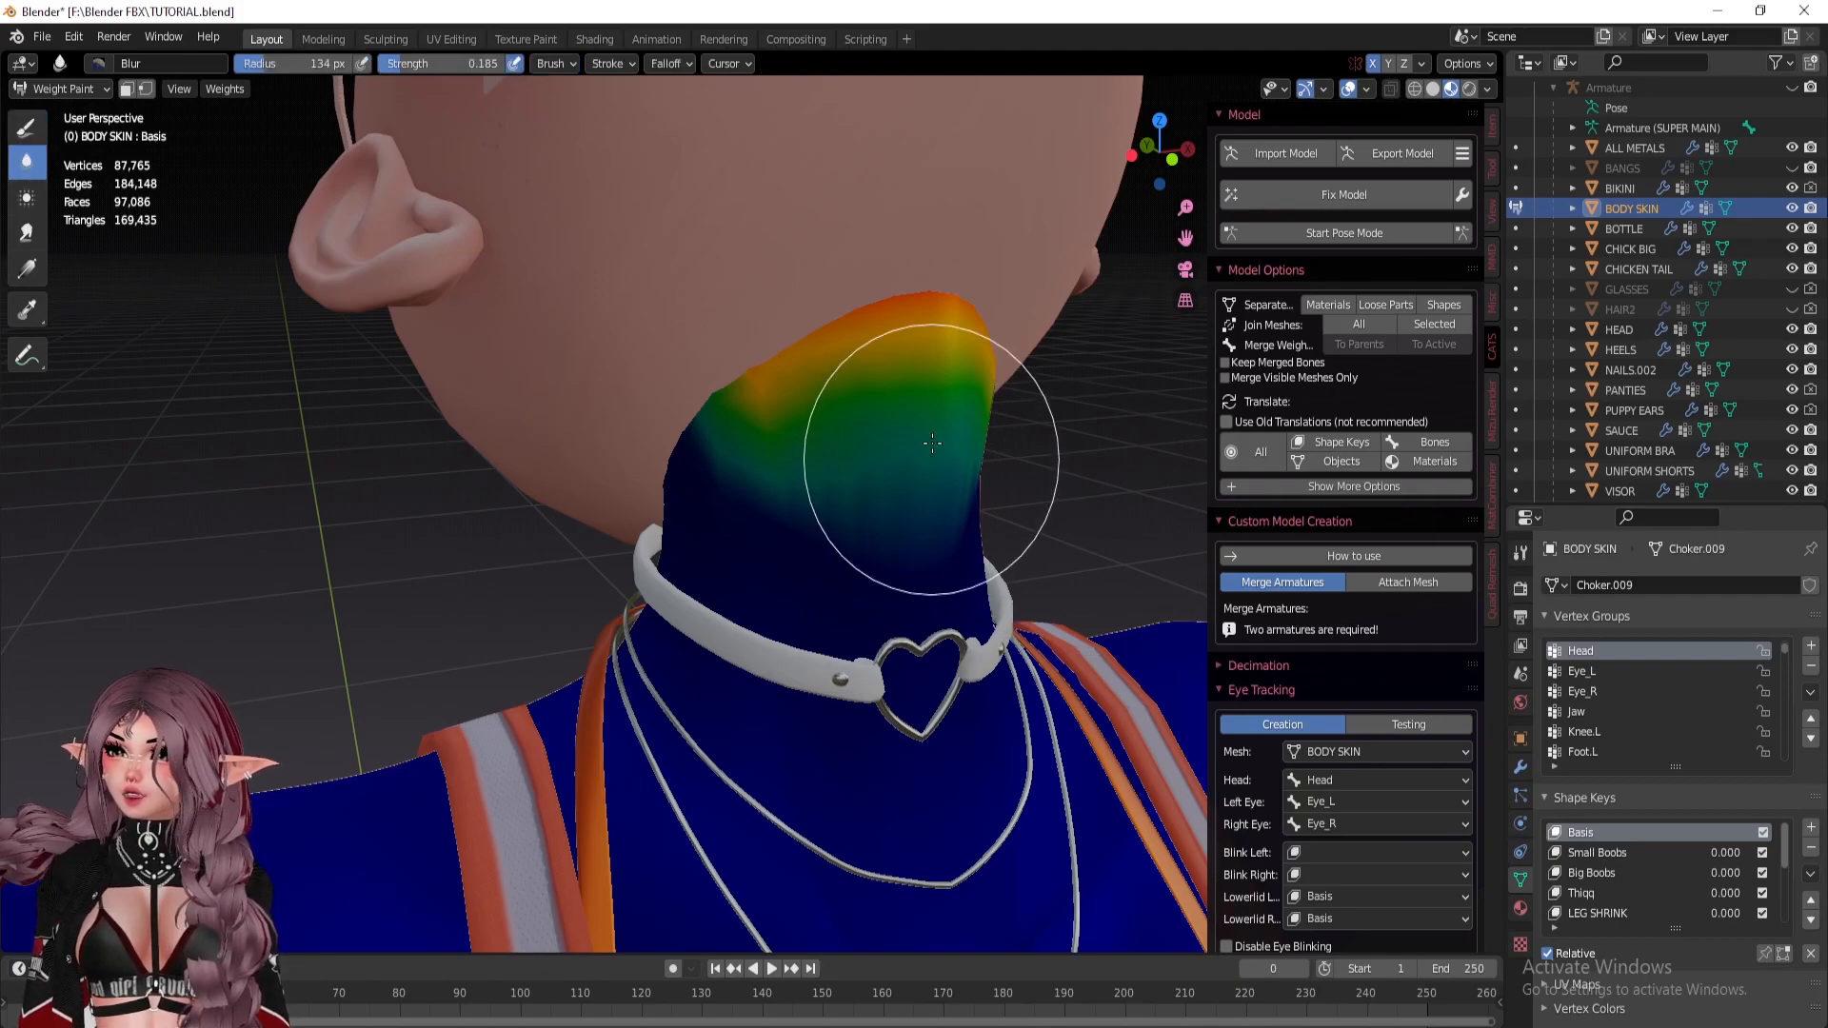
drag(911, 438, 737, 450)
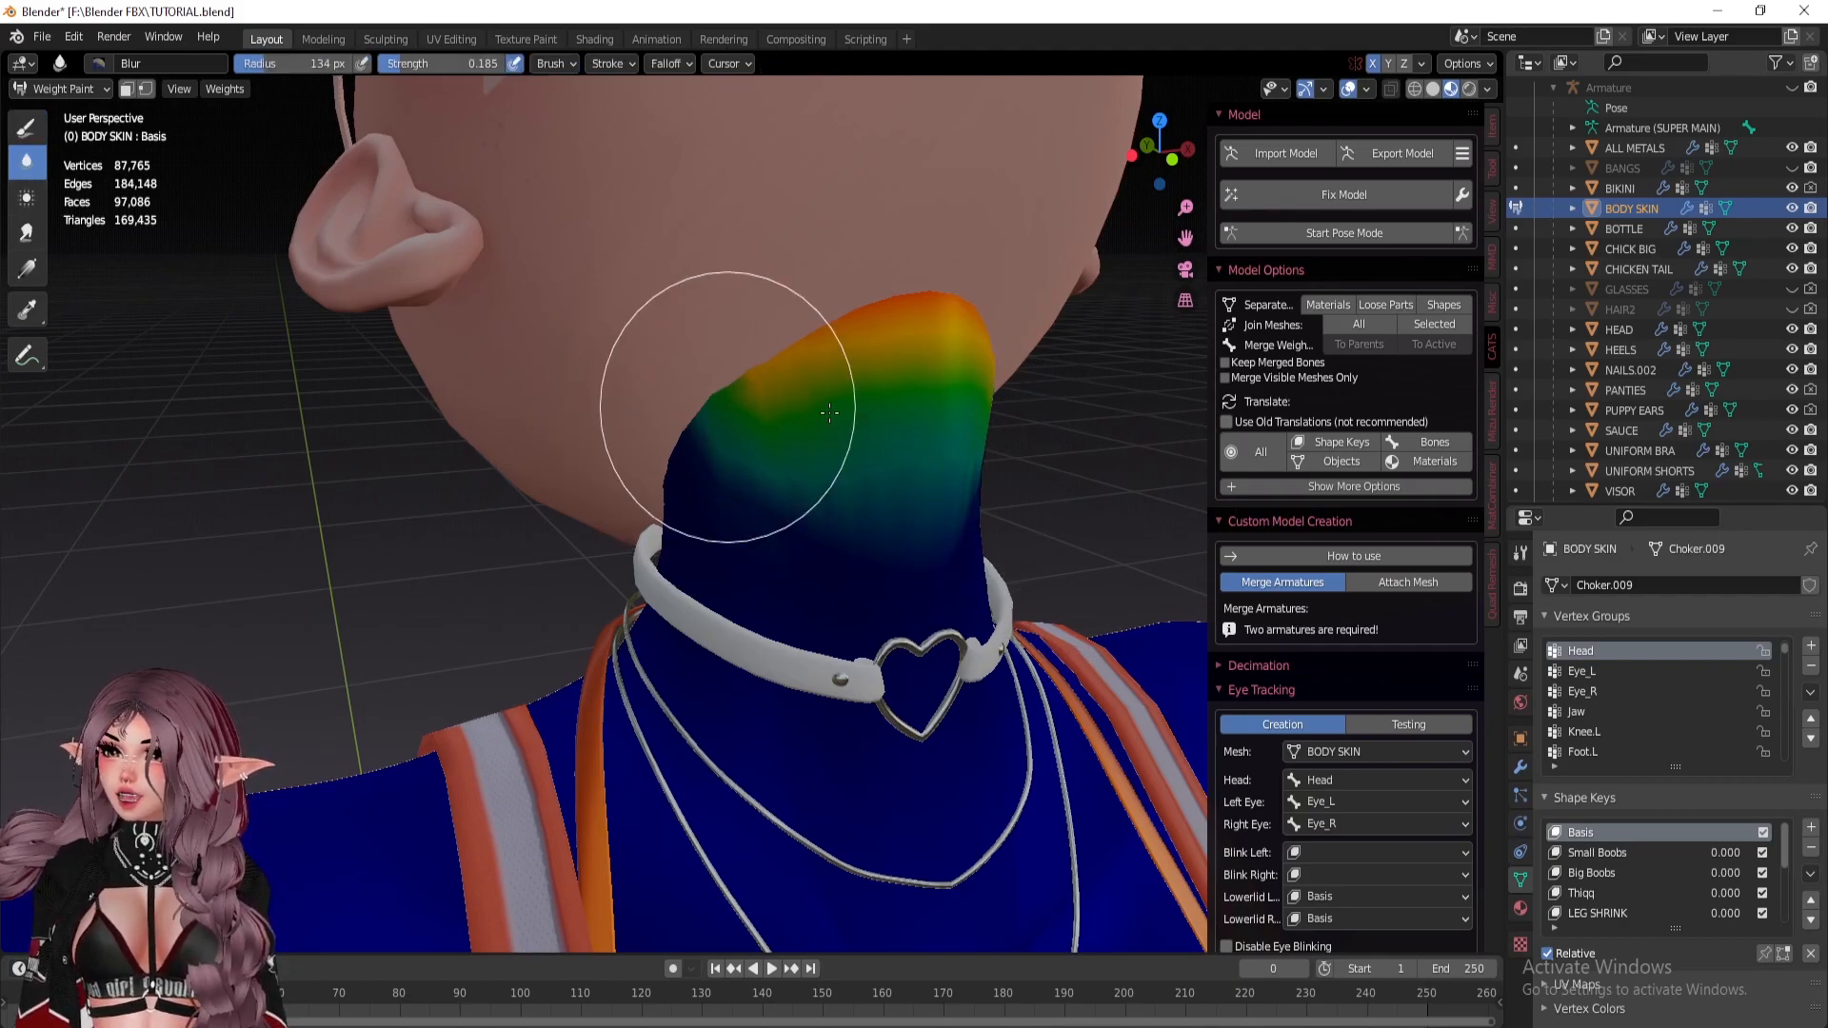
middle_drag(824, 412, 816, 409)
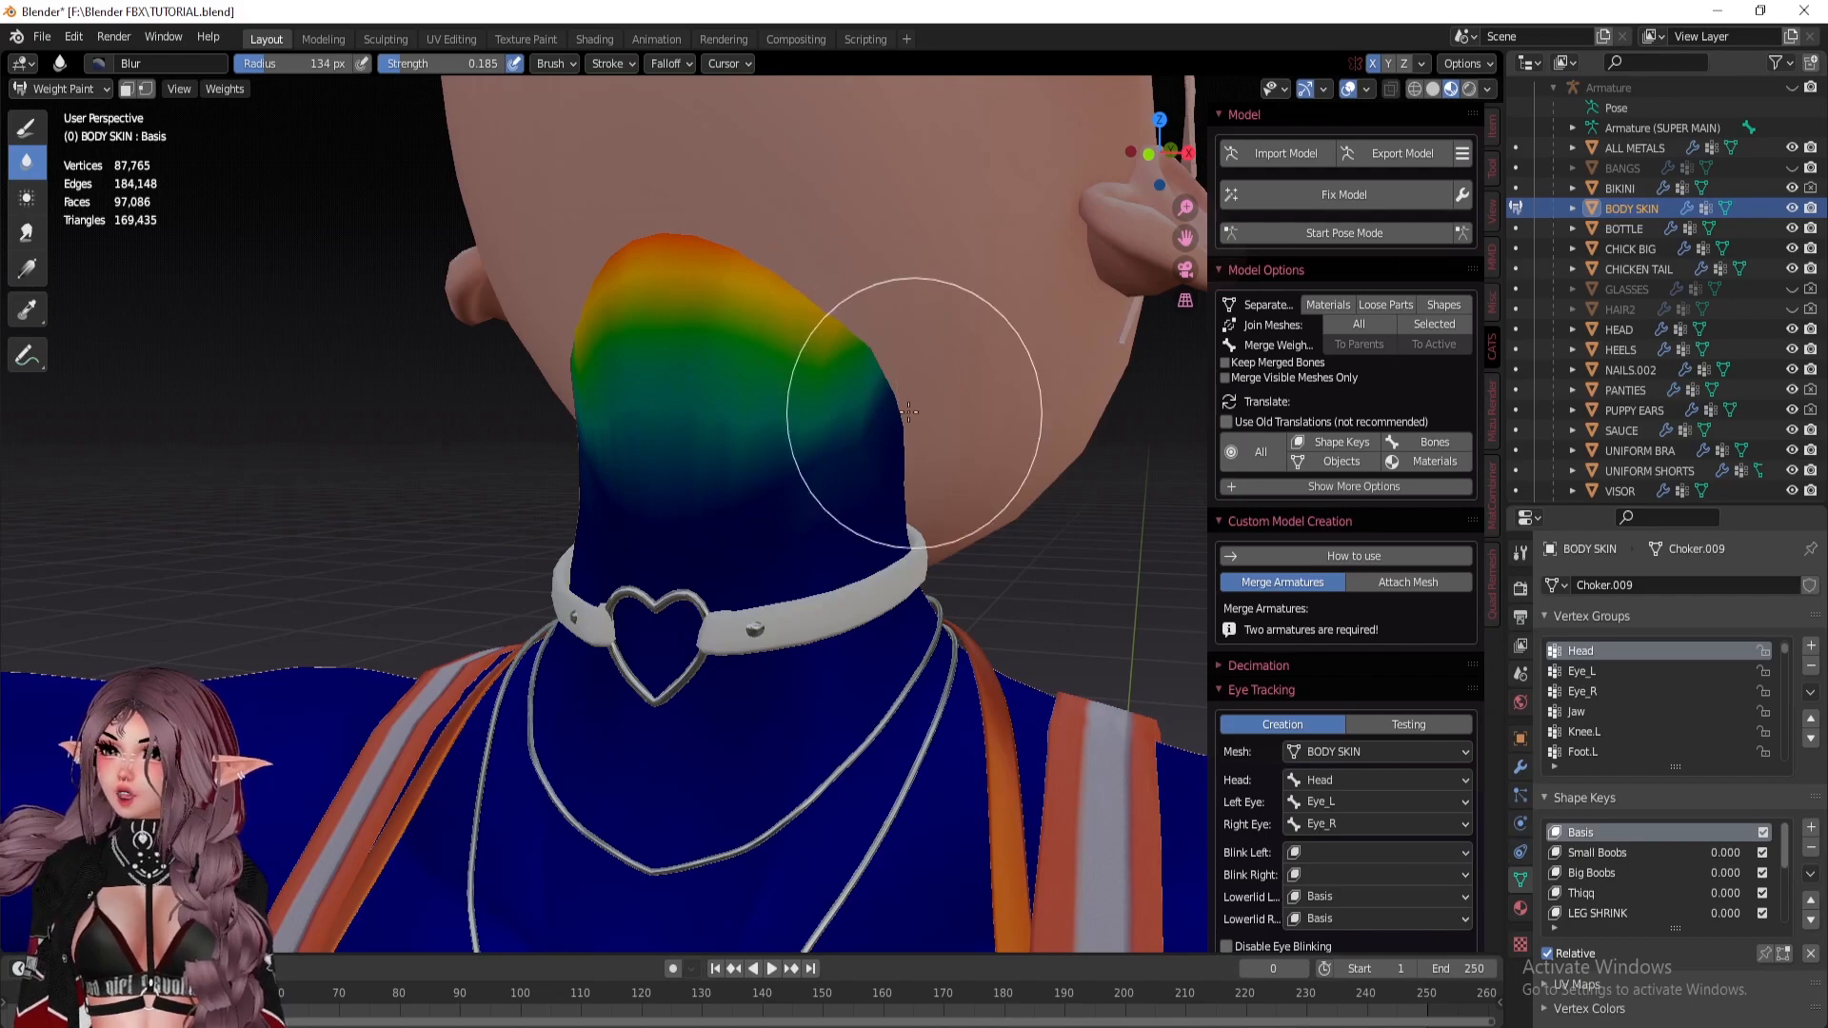
middle_drag(645, 358, 689, 431)
scroll(661, 465, down, 1)
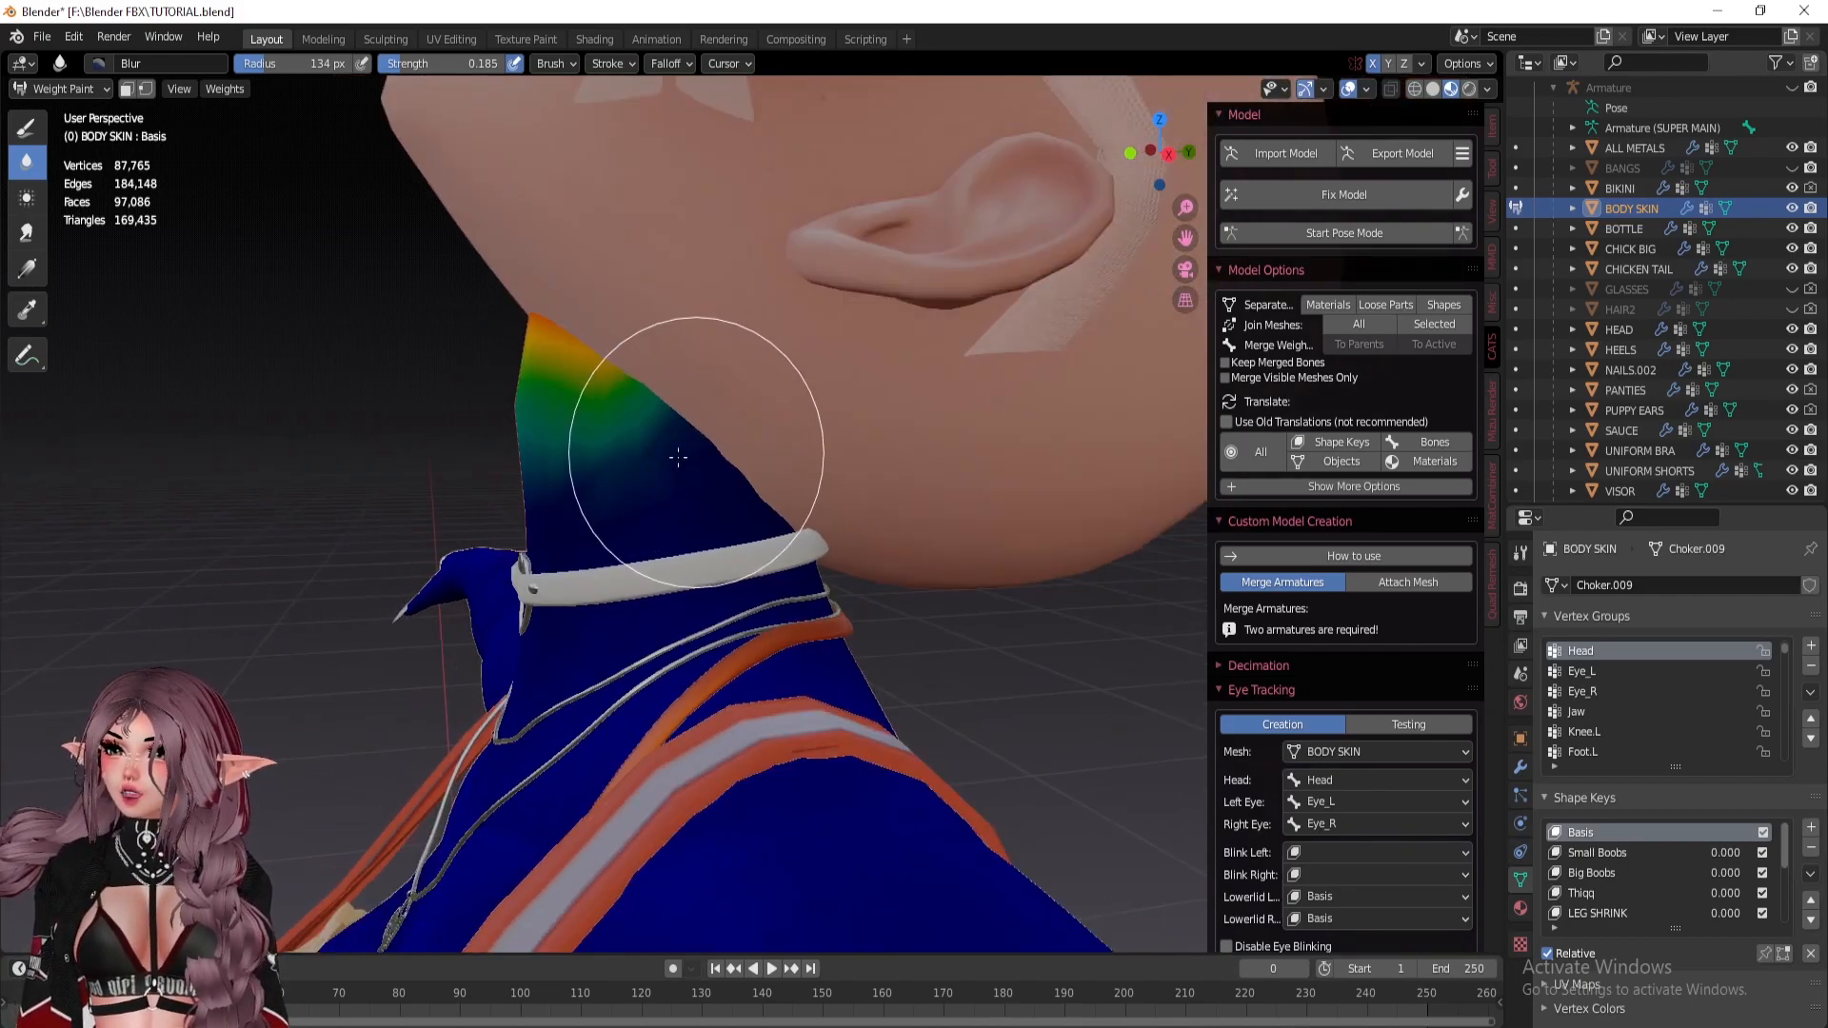
Lighten the Head weights on the upper neck with the Draw brush set to Subtract, weight 0.352 and radius 103 px.
click(26, 128)
mouse_move(553, 475)
middle_down()
mouse_move(764, 478)
mouse_move(681, 506)
middle_up()
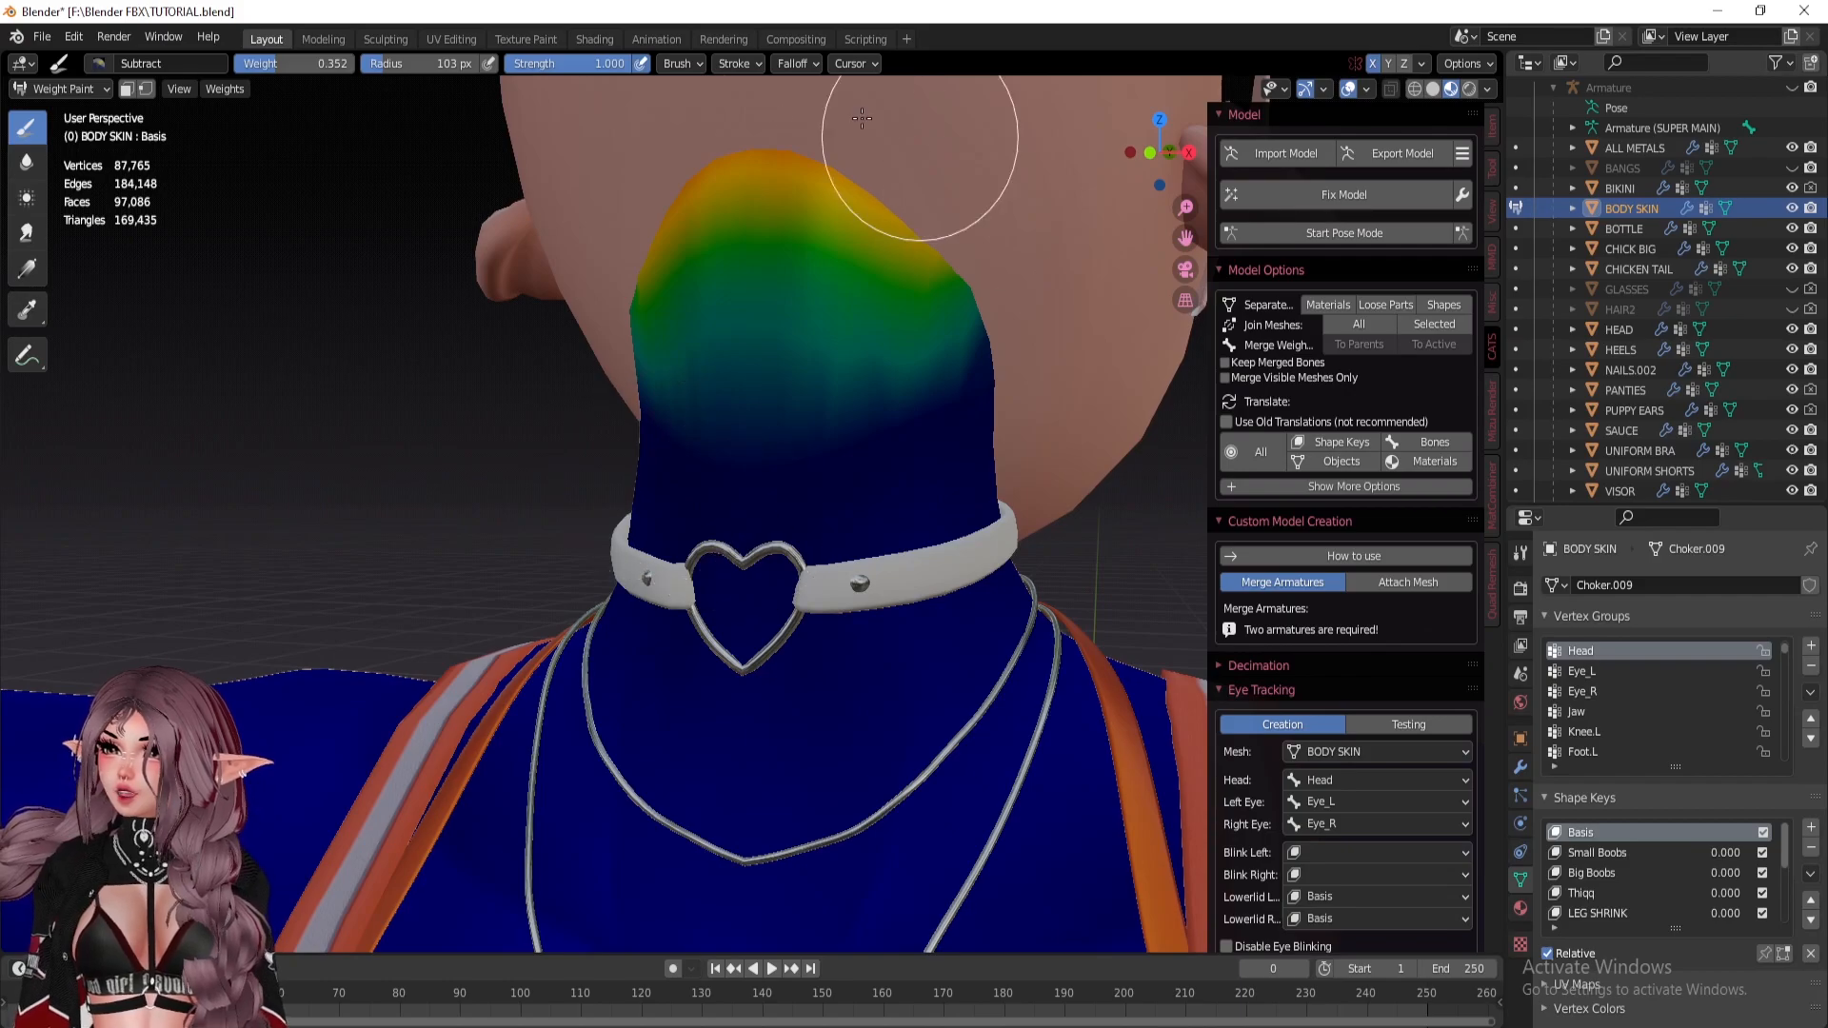
mouse_move(804, 232)
middle_down()
mouse_move(722, 436)
mouse_move(791, 207)
middle_up()
middle_drag(843, 397, 1319, 265)
Start pose mode on the armature and switch the viewport to solid shading.
click(1339, 235)
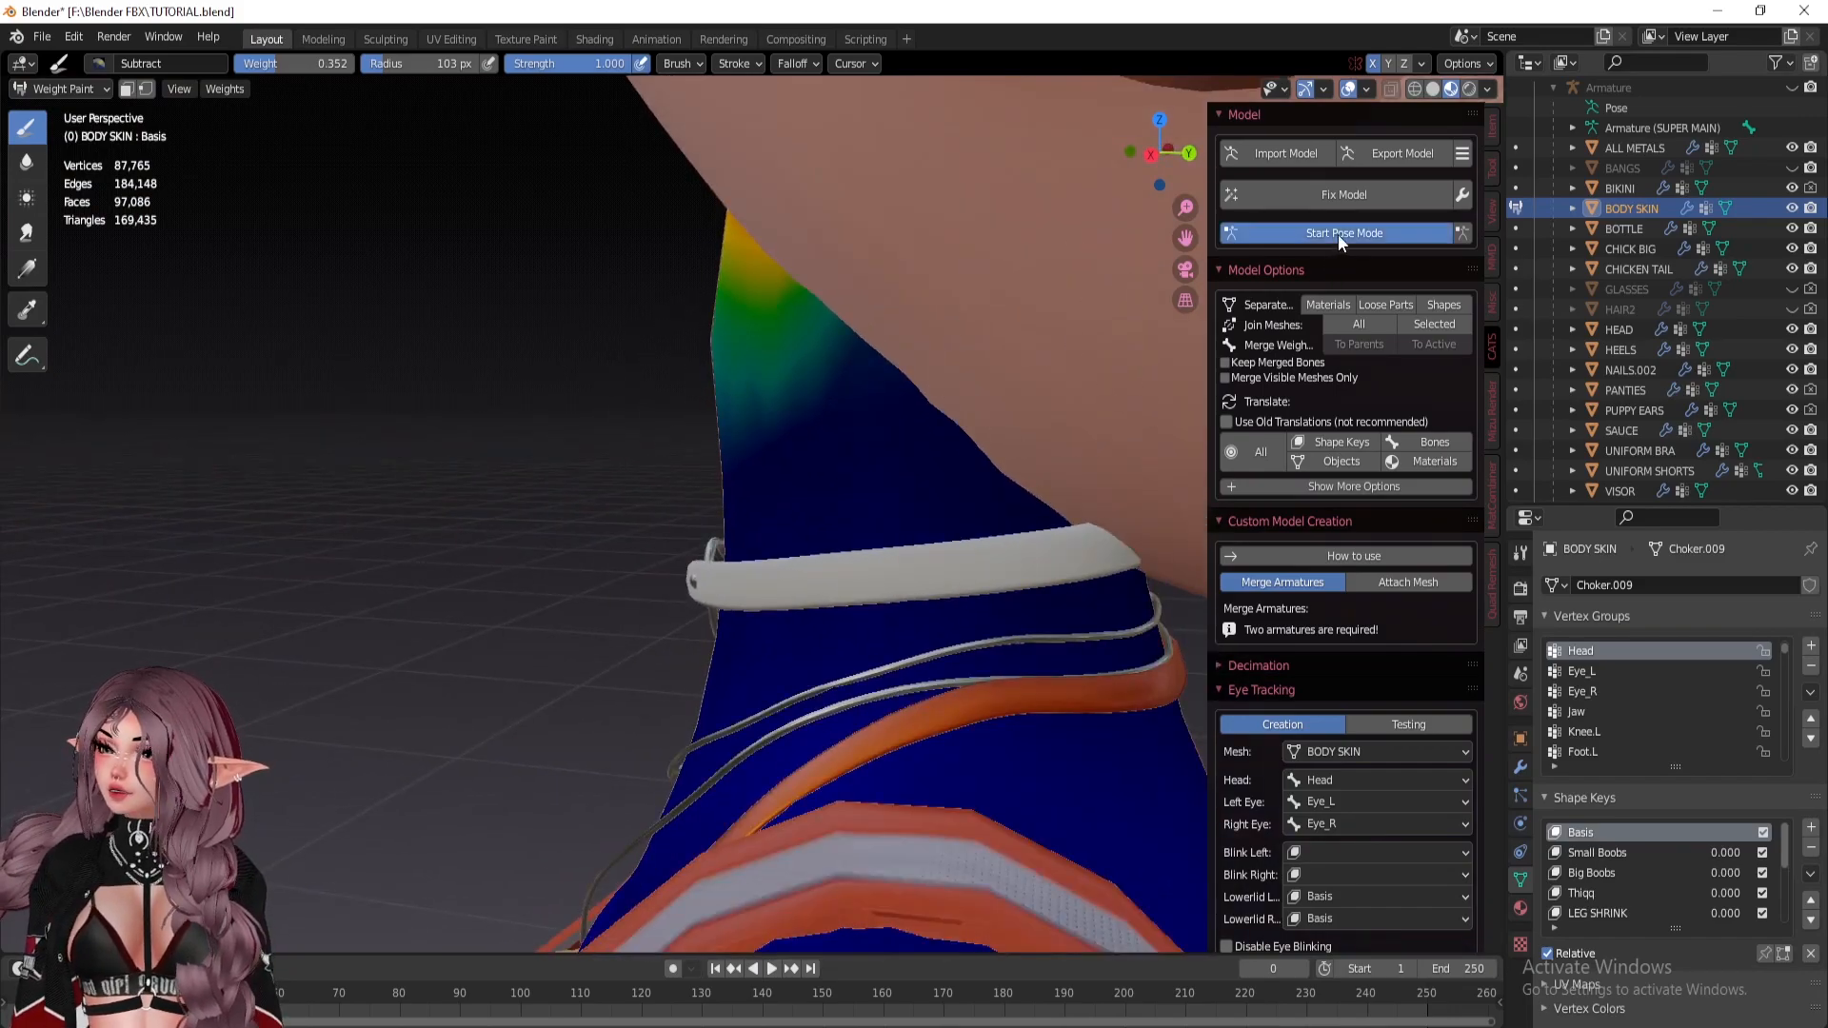
middle_drag(950, 371, 971, 375)
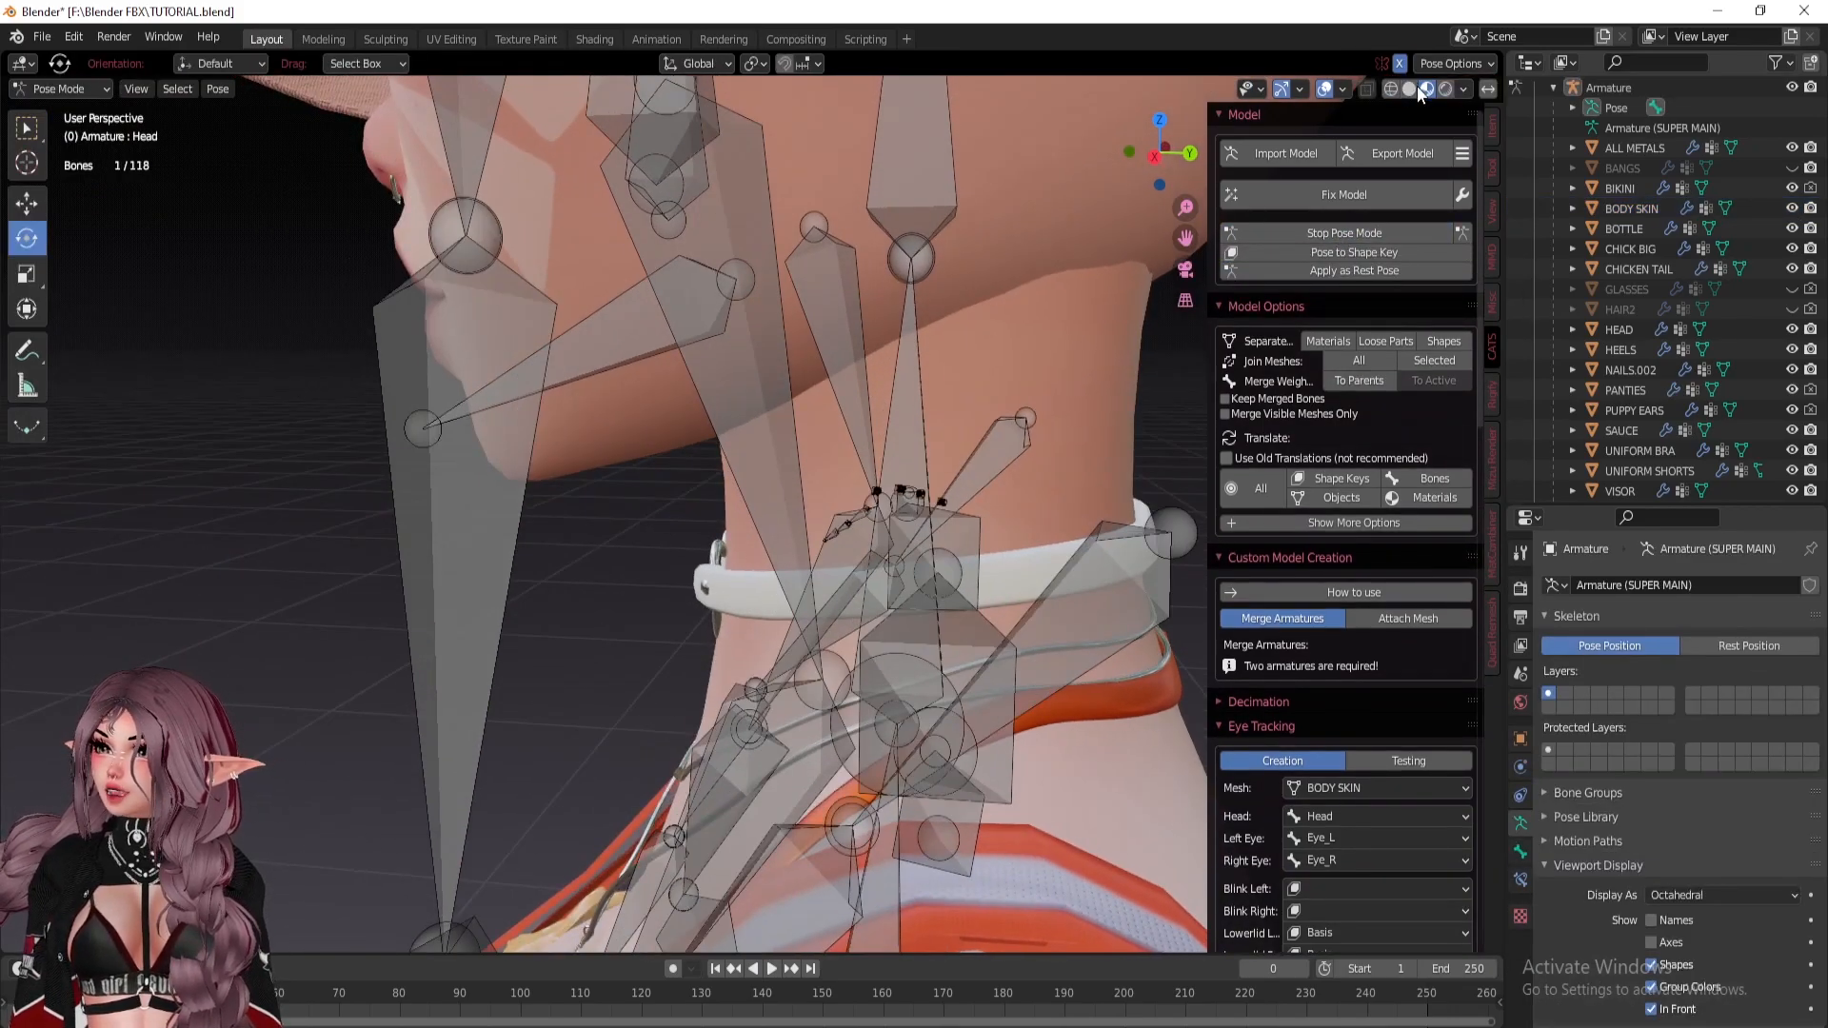
click(1415, 88)
middle_drag(841, 394, 819, 450)
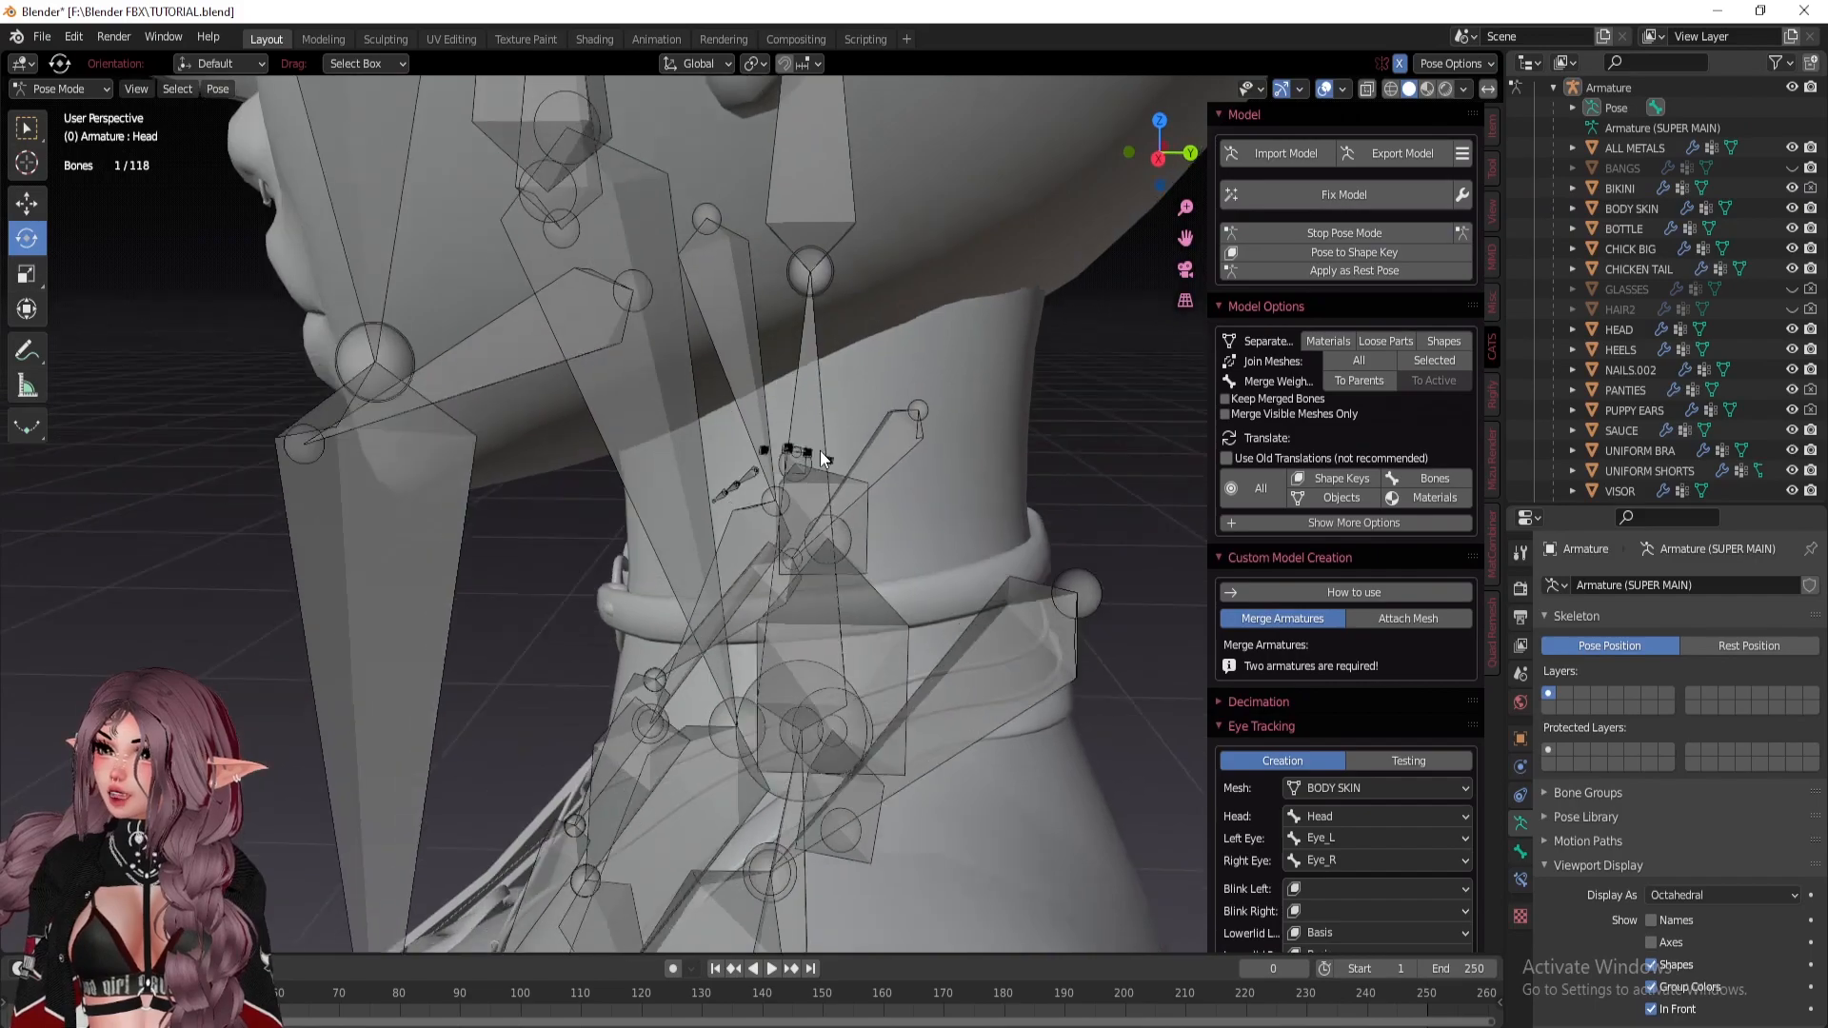
Select the Head bone, rotate it into a tilted pose to test the neck weights, and return to object mode.
click(815, 427)
shift+middle_drag(808, 254, 800, 291)
click(800, 283)
drag(842, 277, 870, 414)
middle_drag(871, 414, 1118, 424)
middle_drag(714, 385, 802, 391)
key(ctrl+z)
drag(796, 391, 712, 283)
middle_drag(713, 284, 787, 367)
drag(773, 337, 755, 323)
middle_drag(761, 328, 880, 357)
click(82, 112)
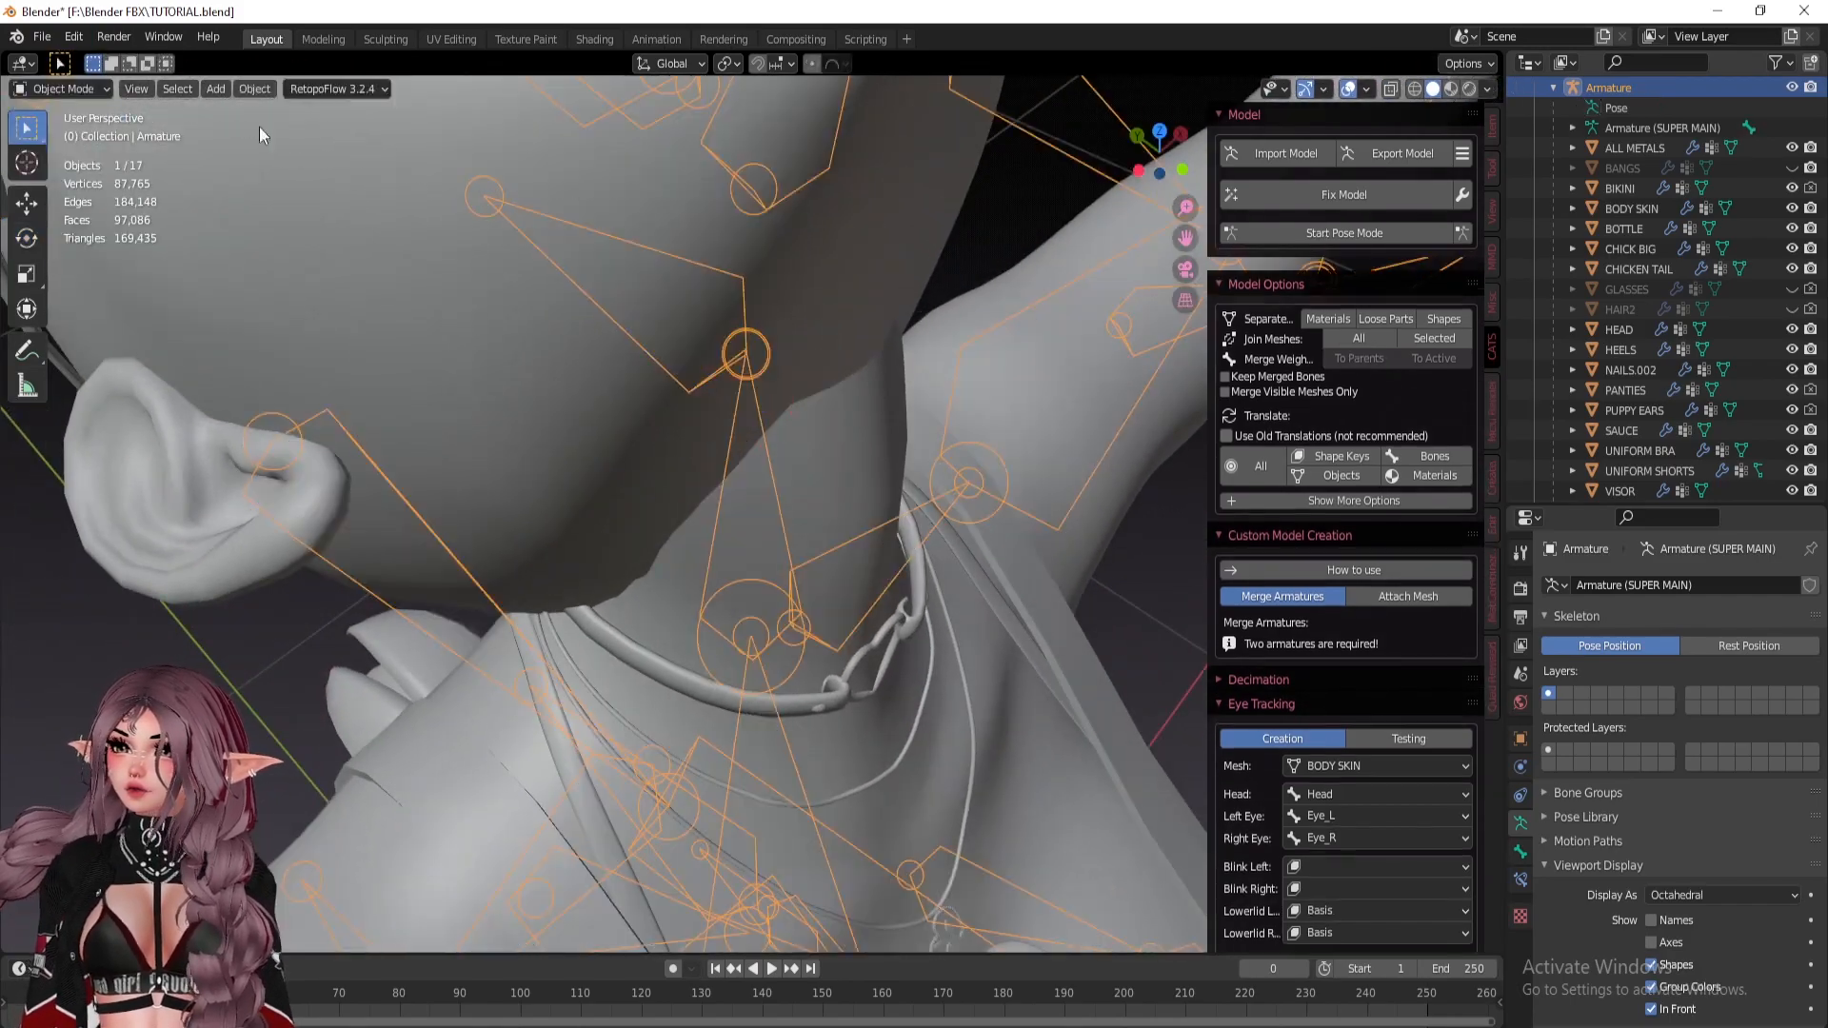
Hide the armature and reopen the BODY SKIN mesh in Weight Paint mode.
click(1792, 87)
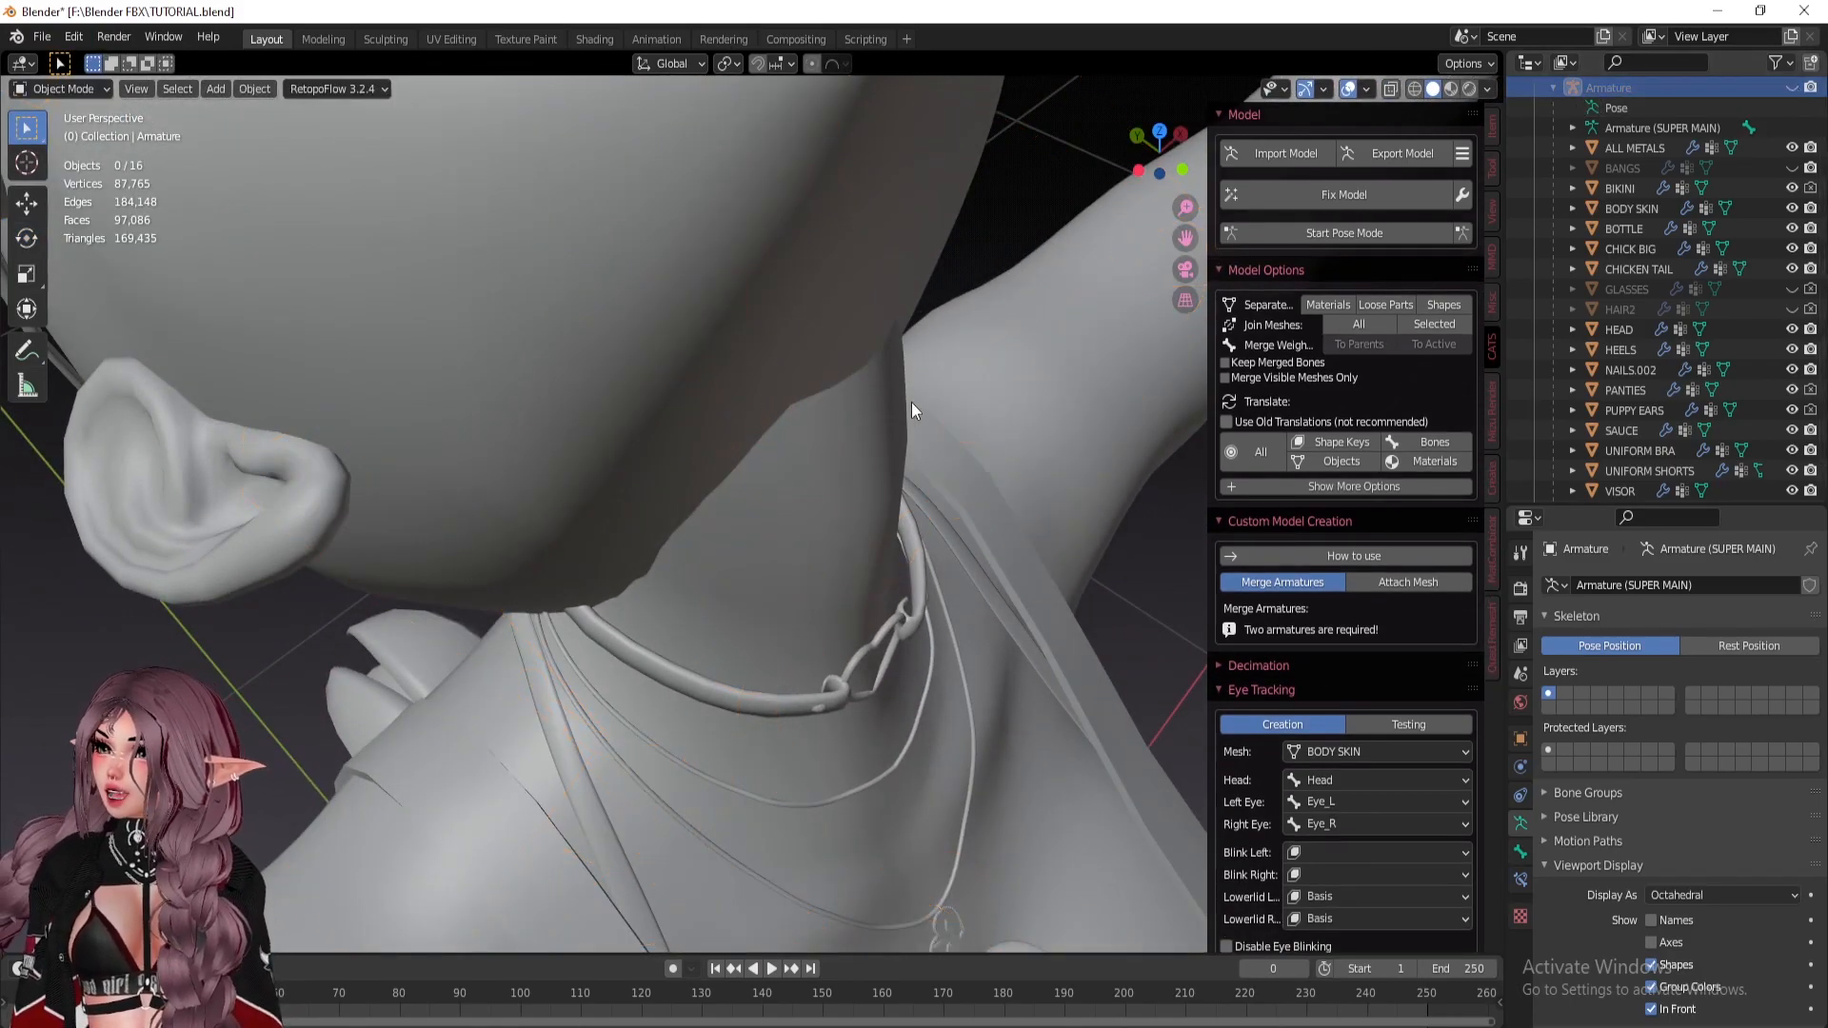
click(853, 430)
click(64, 89)
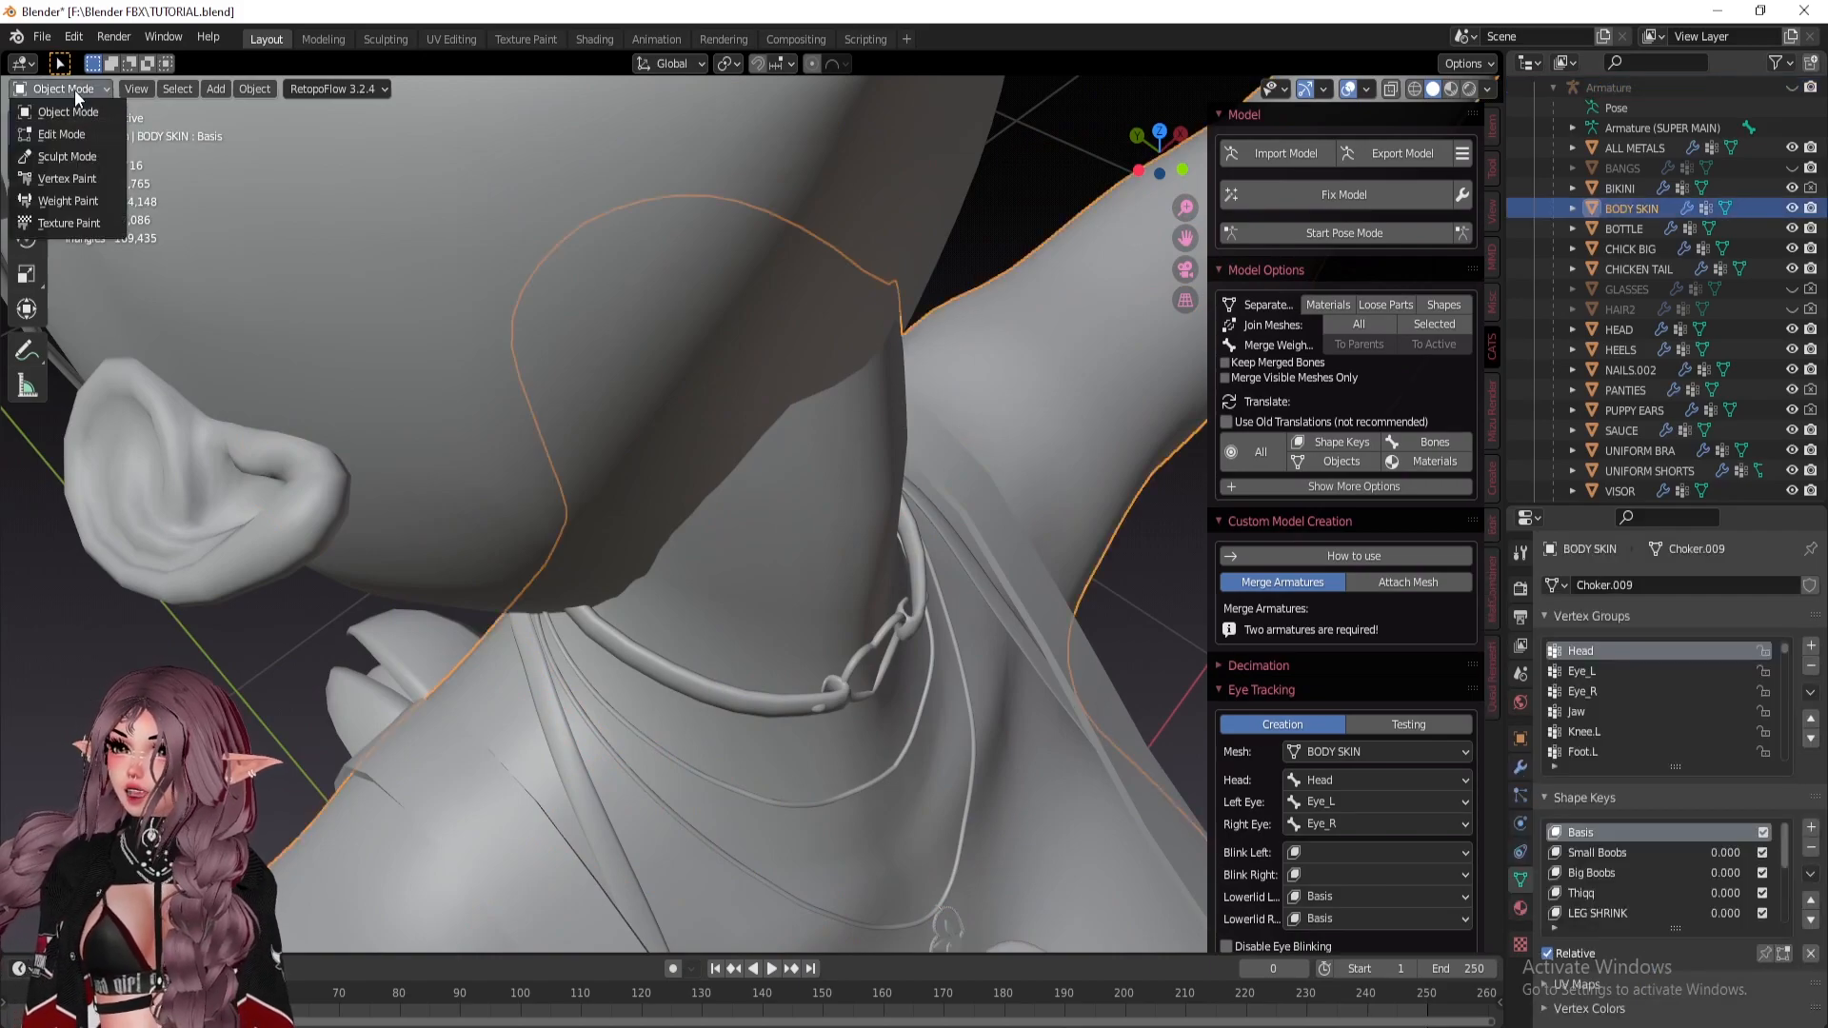
click(88, 204)
Set the brush blending to Add and paint more Head weight along the neck's top edge under the chin.
scroll(838, 388, up, 2)
mouse_move(841, 388)
middle_down()
mouse_move(805, 416)
mouse_move(709, 424)
mouse_move(790, 388)
mouse_move(768, 364)
middle_up()
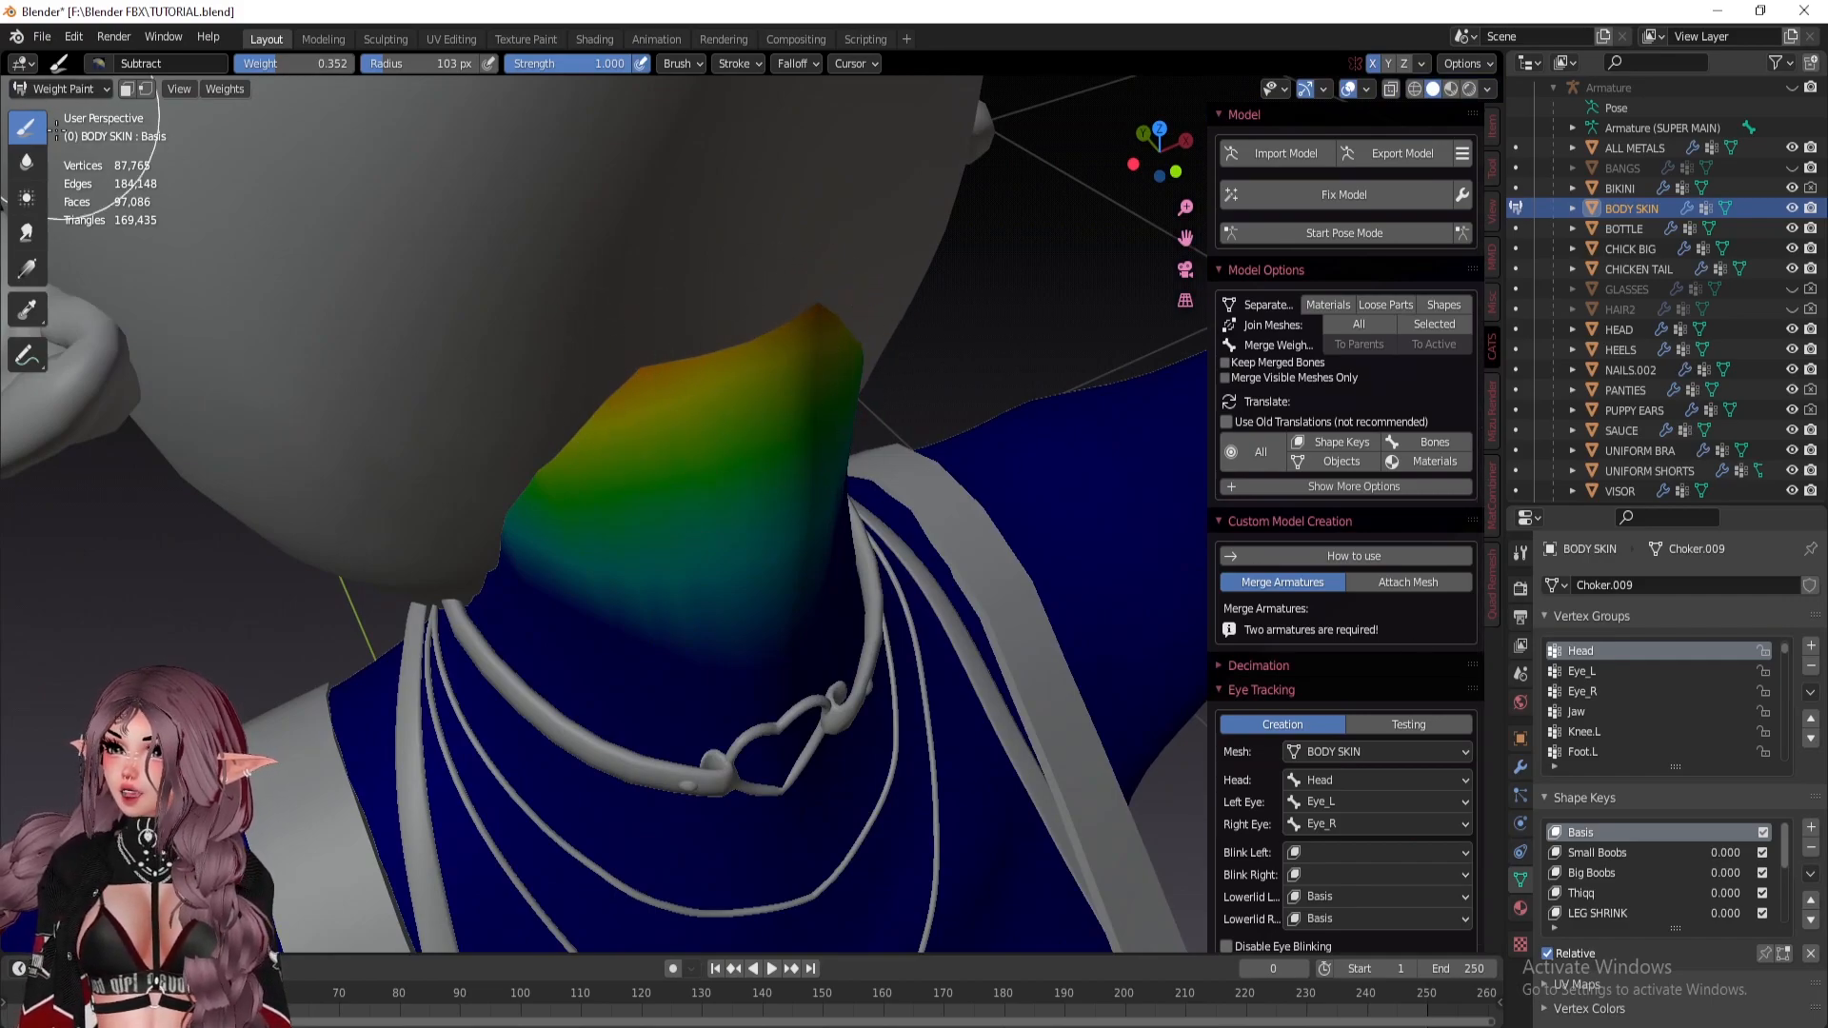
click(99, 64)
click(128, 132)
middle_drag(688, 308, 660, 329)
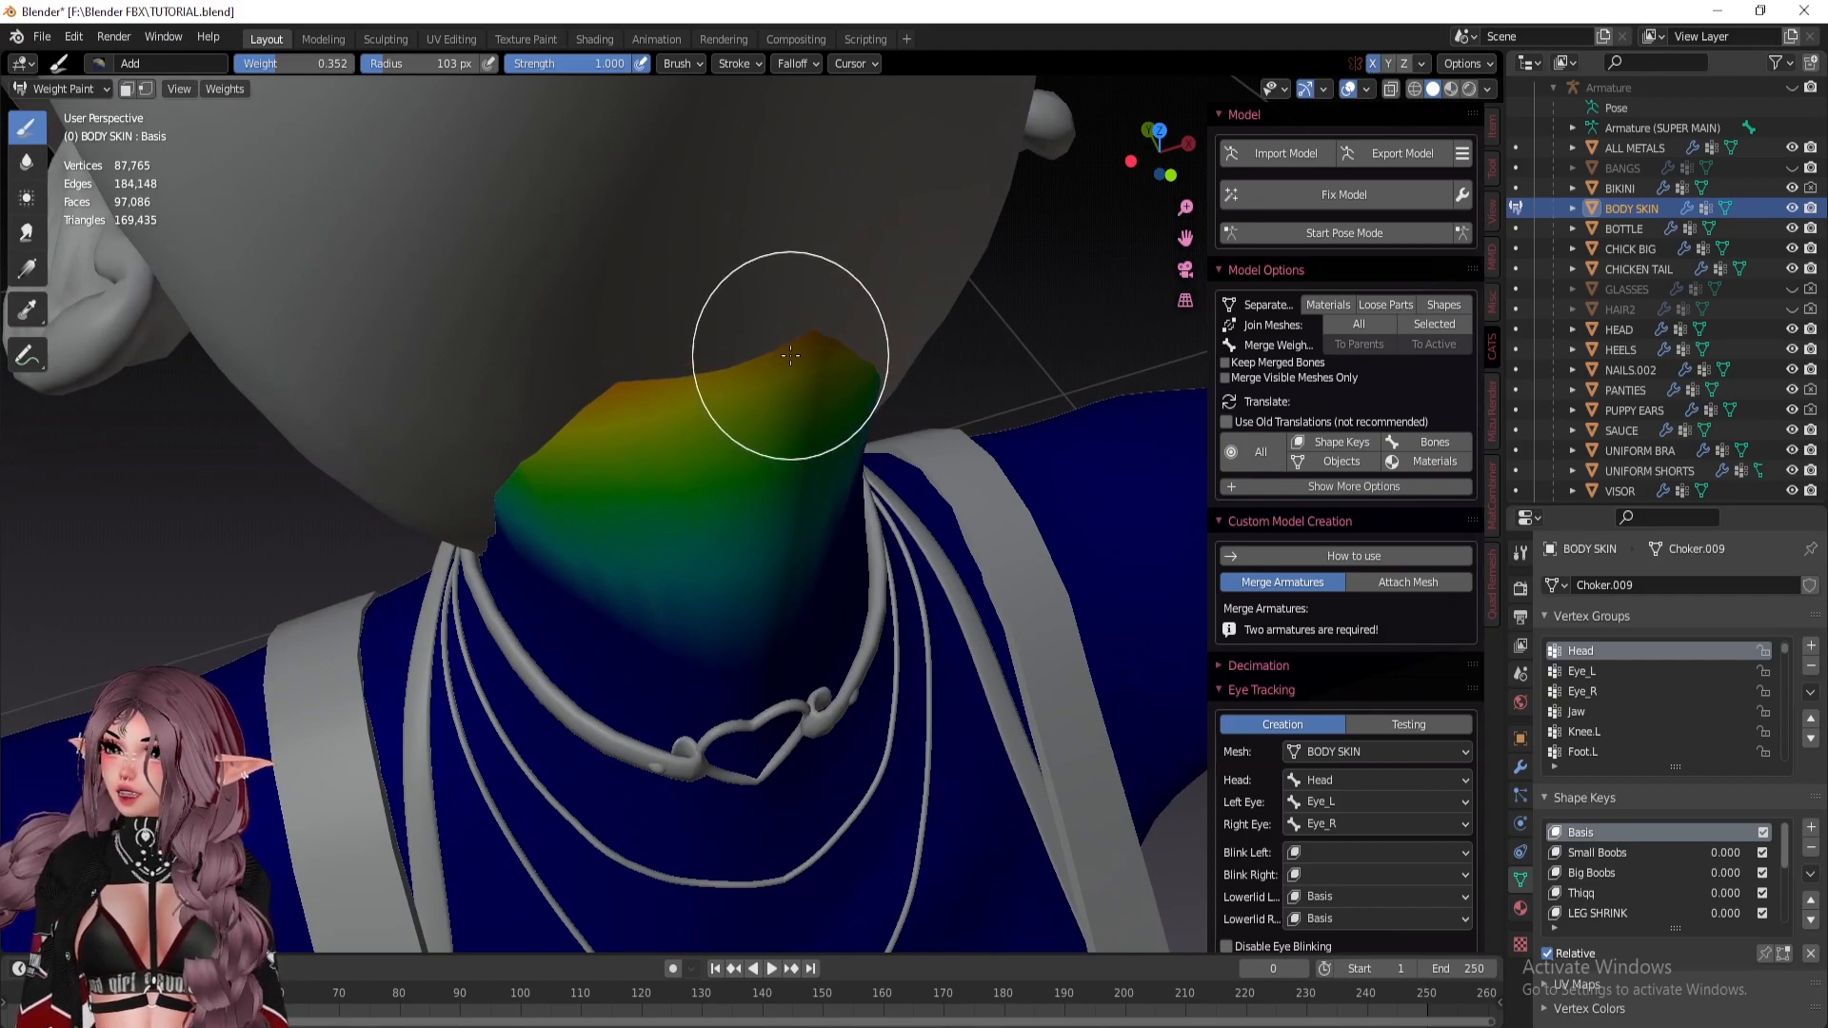
drag(790, 355, 739, 367)
Rotate the Head bone forward in pose mode to test the back of the neck, and return to object mode.
middle_drag(636, 386, 472, 304)
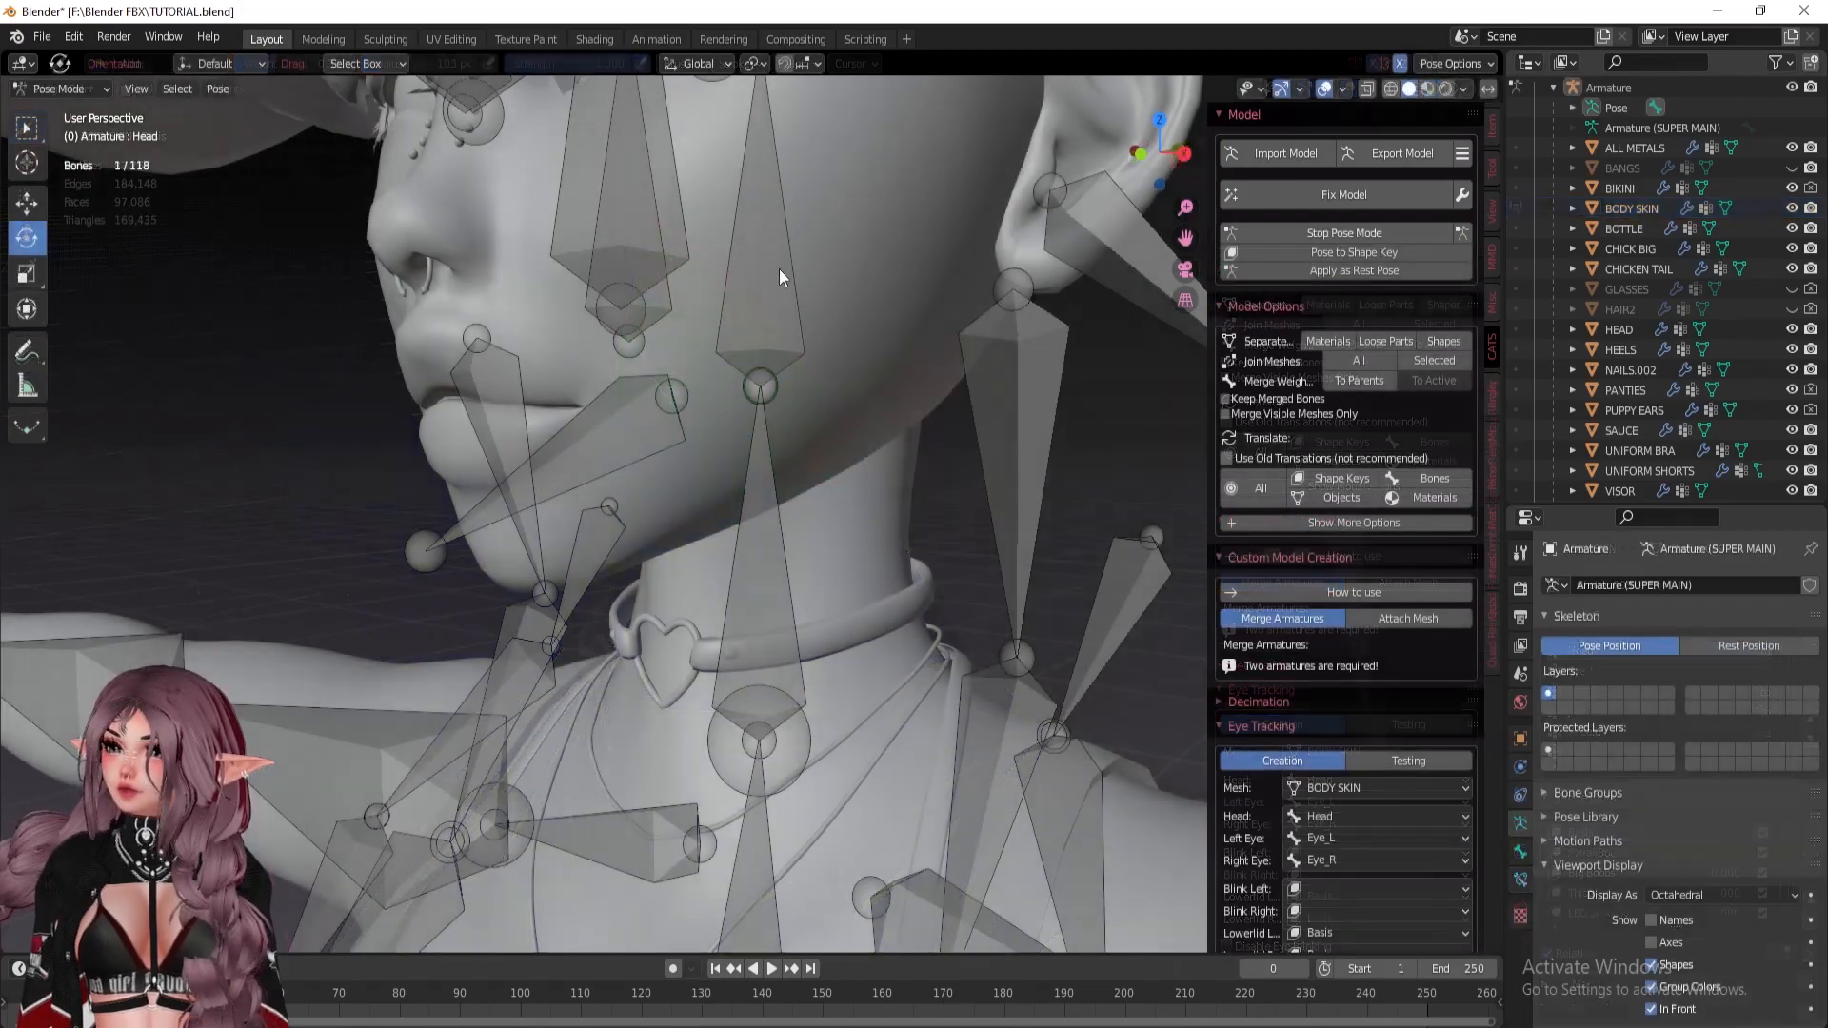
click(758, 327)
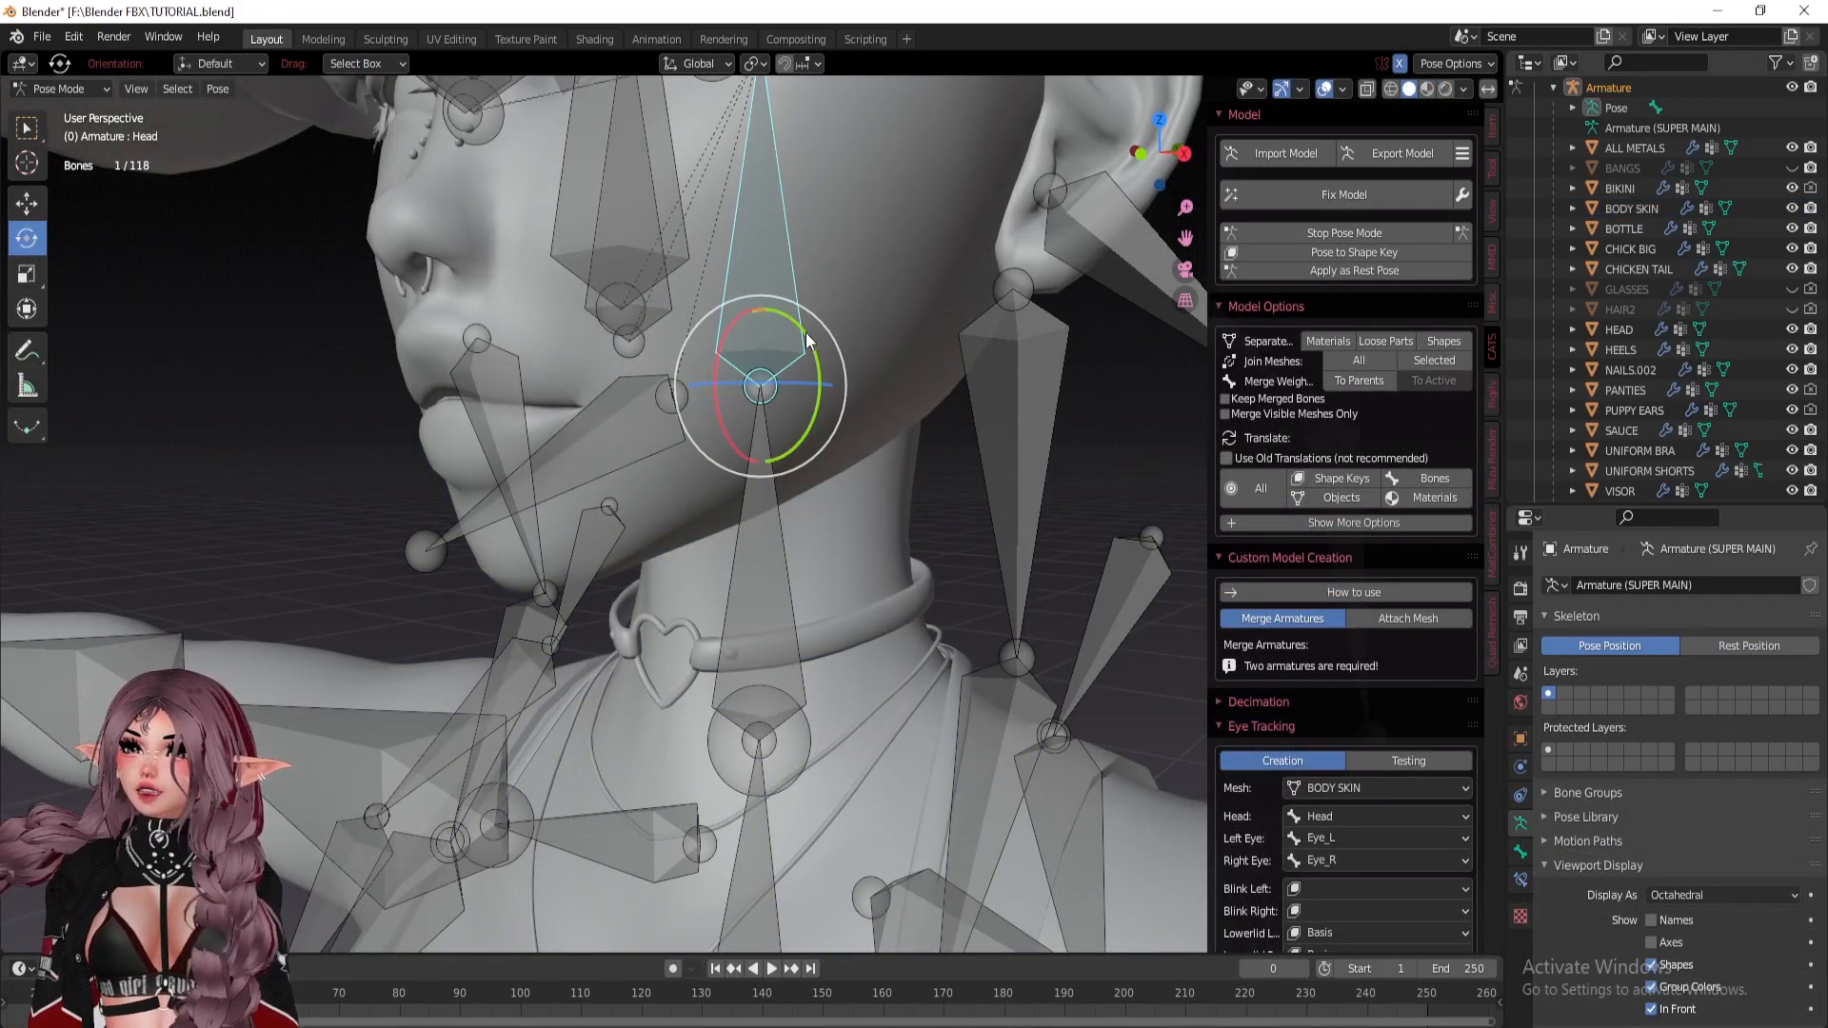
drag(806, 333, 742, 296)
middle_drag(742, 295, 688, 174)
click(76, 112)
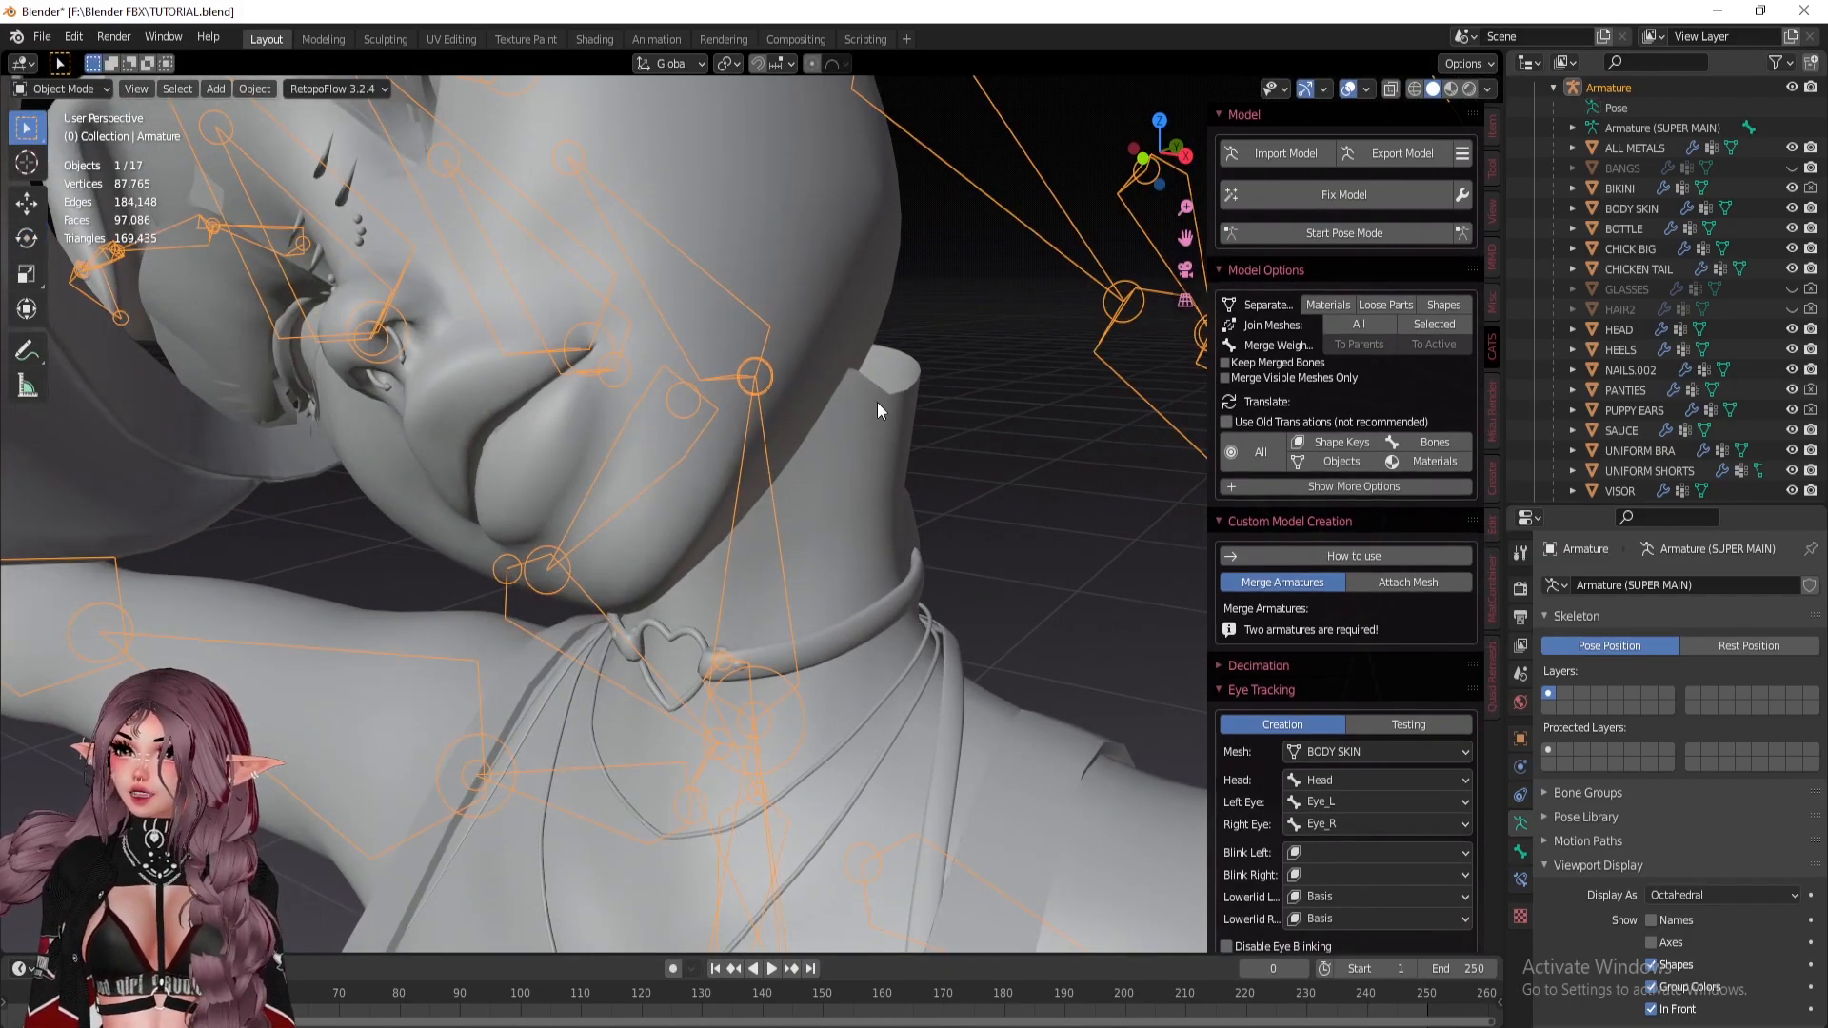
Select the BODY SKIN mesh and reopen it in Weight Paint mode.
click(872, 403)
scroll(866, 402, up, 3)
middle_drag(861, 400, 719, 415)
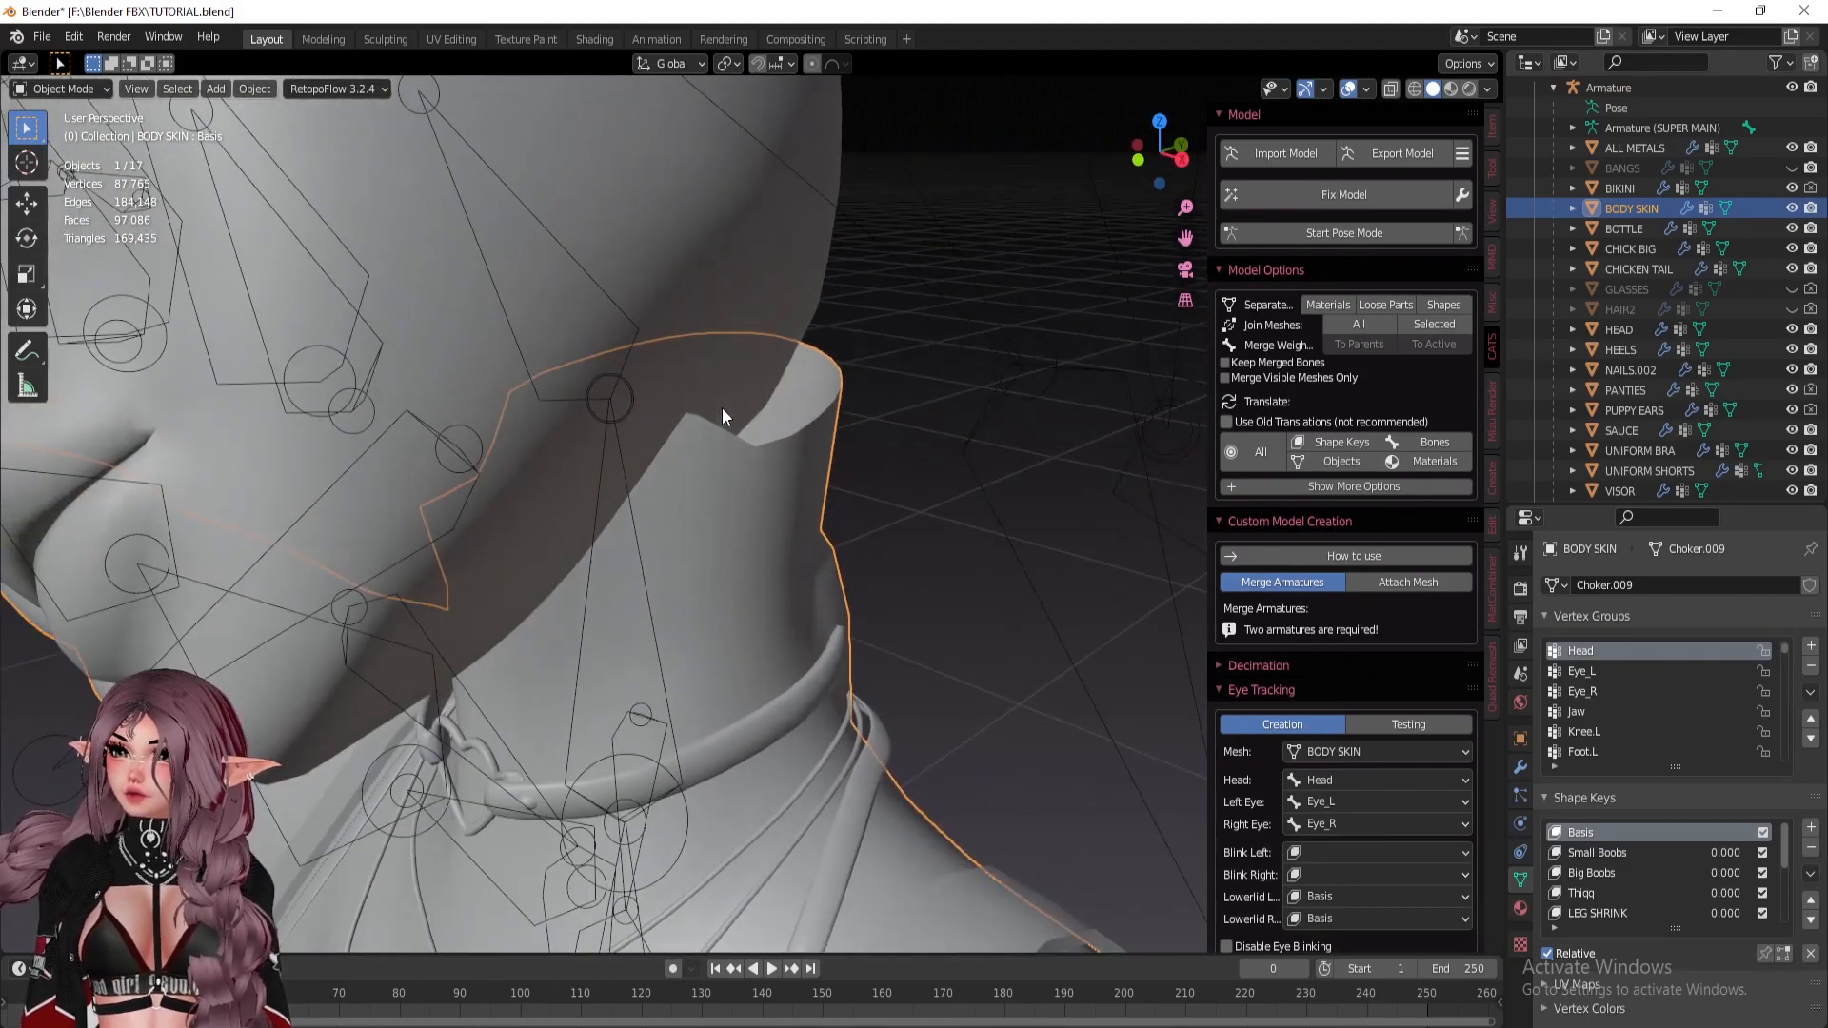
click(62, 89)
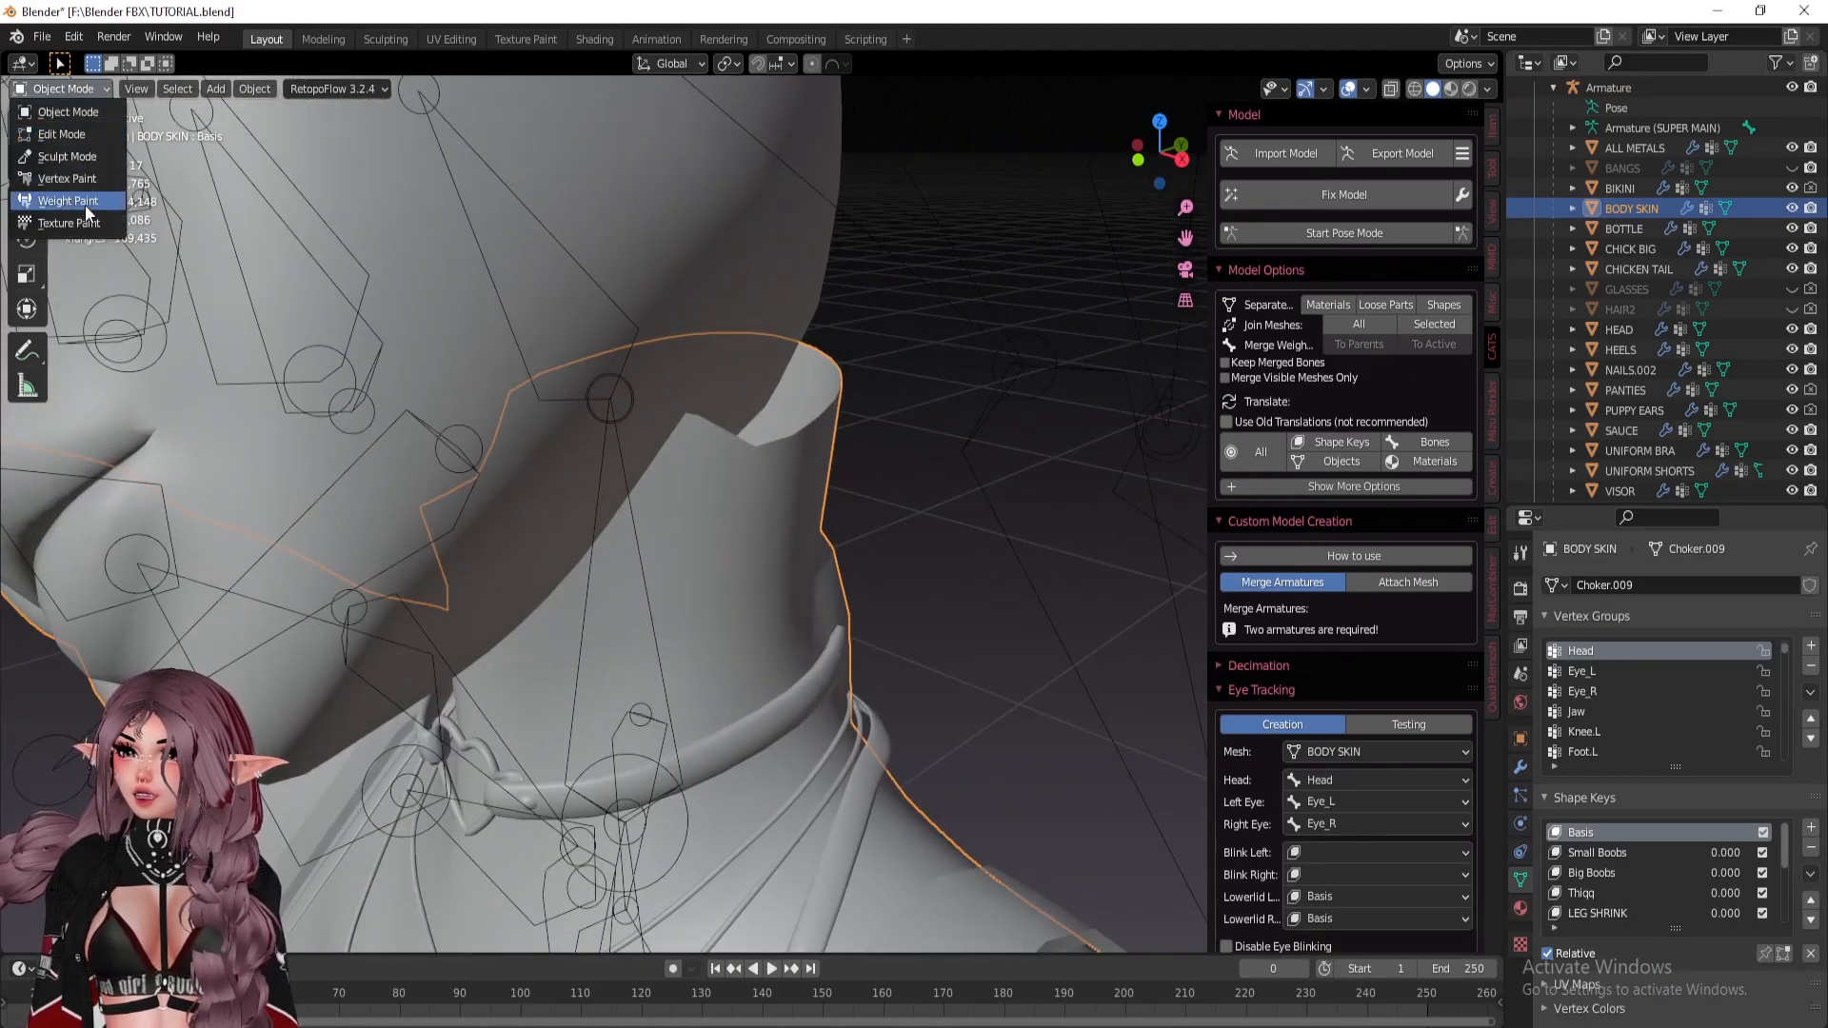
click(85, 202)
Set the brush blending to Subtract and erase the stray Head weight from the back of the neck around the choker.
mouse_move(286, 286)
middle_down()
mouse_move(763, 461)
mouse_move(620, 433)
mouse_move(775, 664)
mouse_move(890, 652)
middle_up()
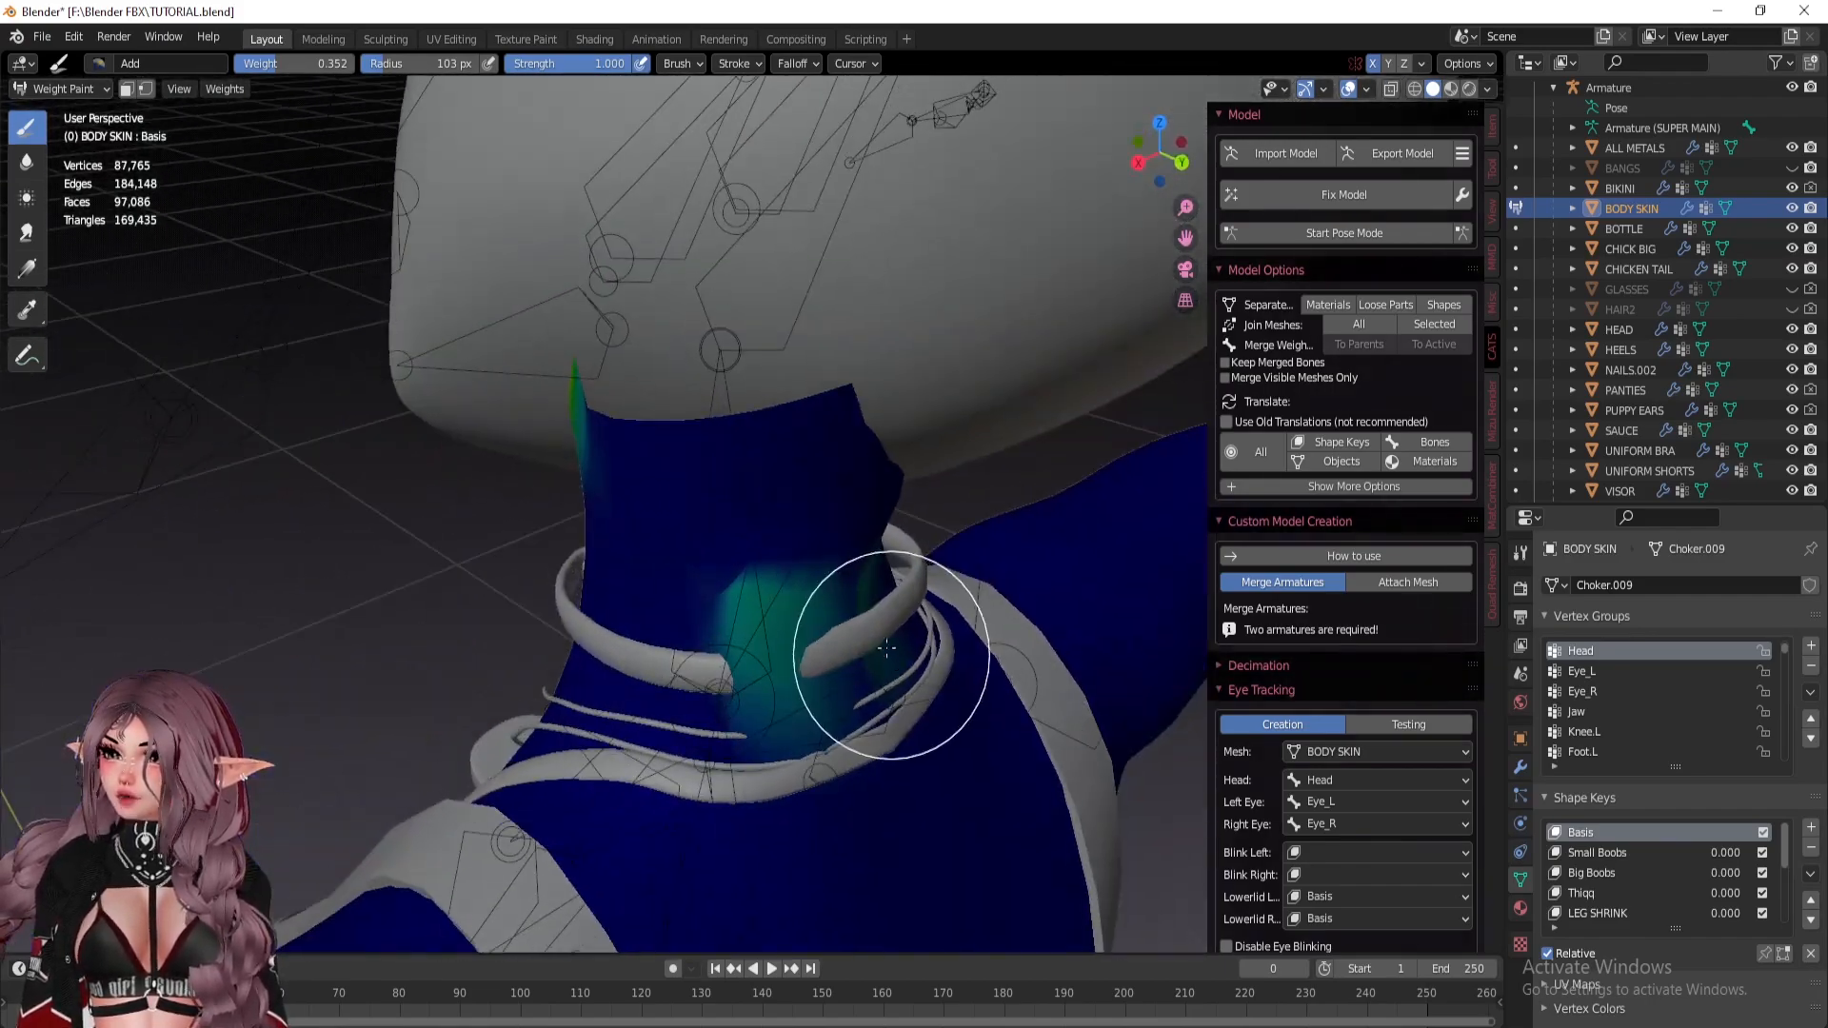
click(98, 64)
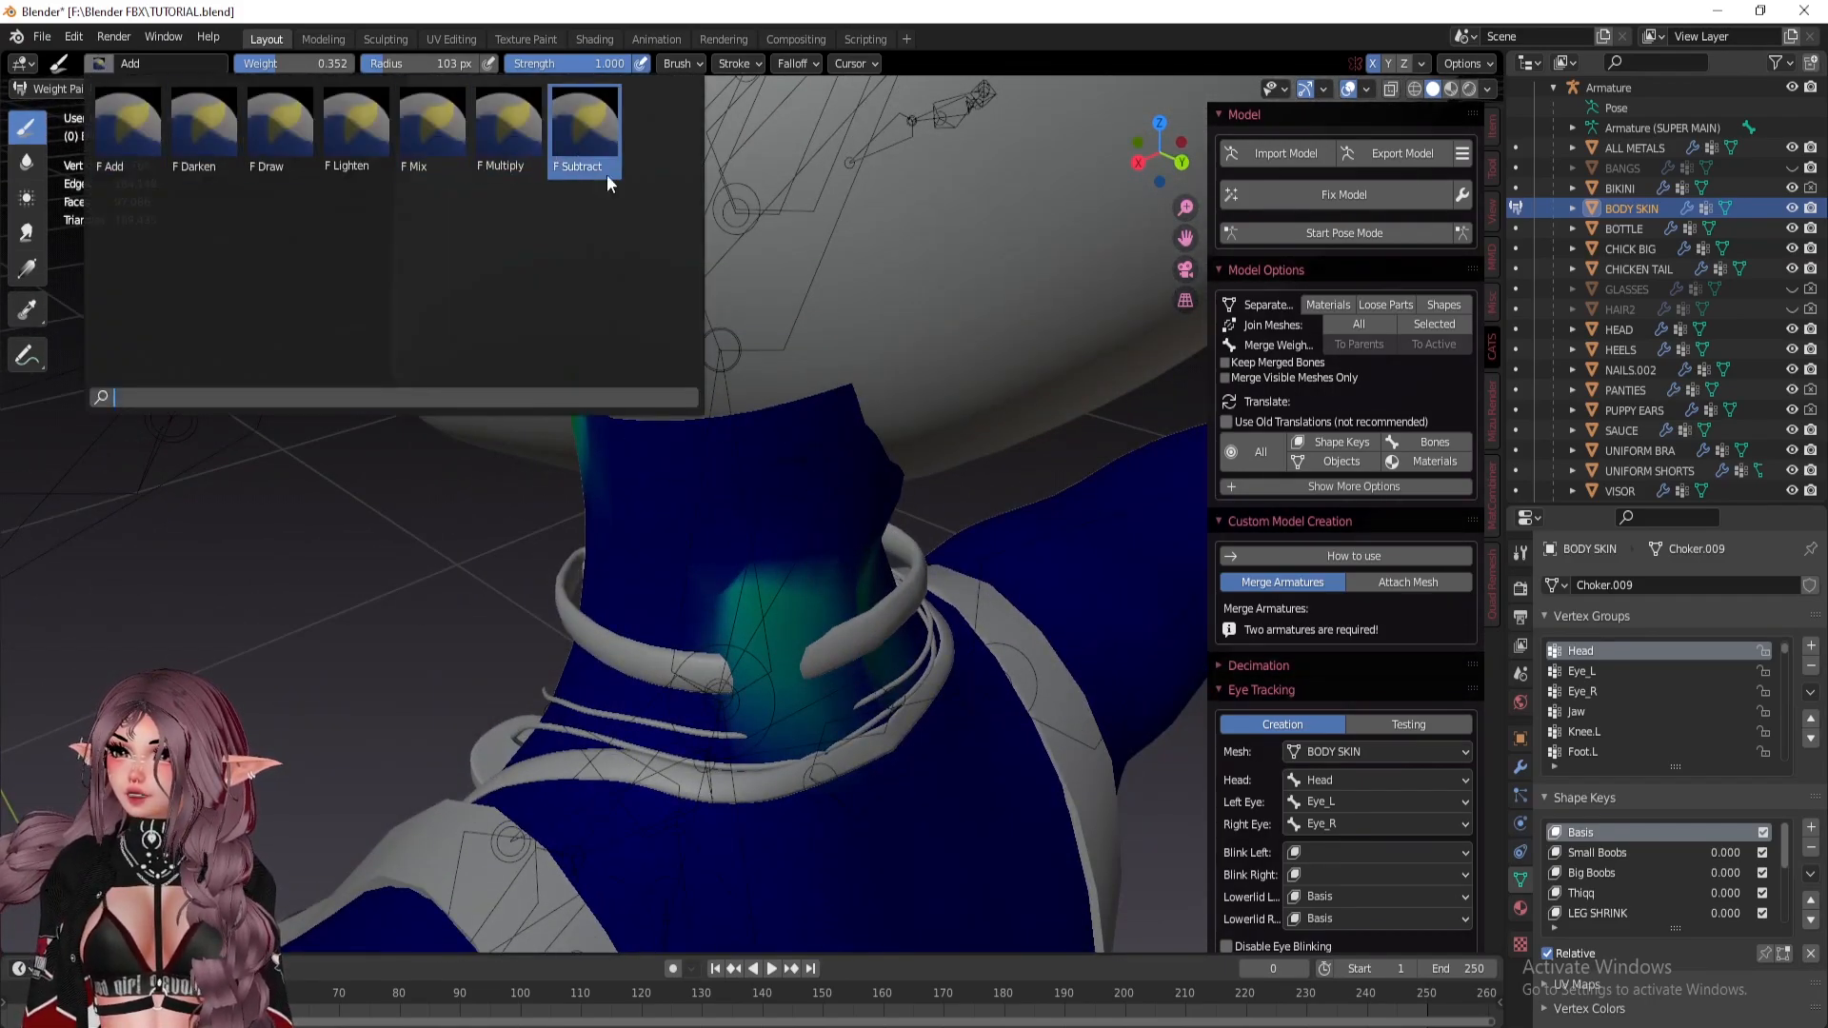
click(582, 152)
mouse_move(816, 612)
mouse_down()
mouse_move(667, 671)
mouse_move(943, 657)
mouse_up()
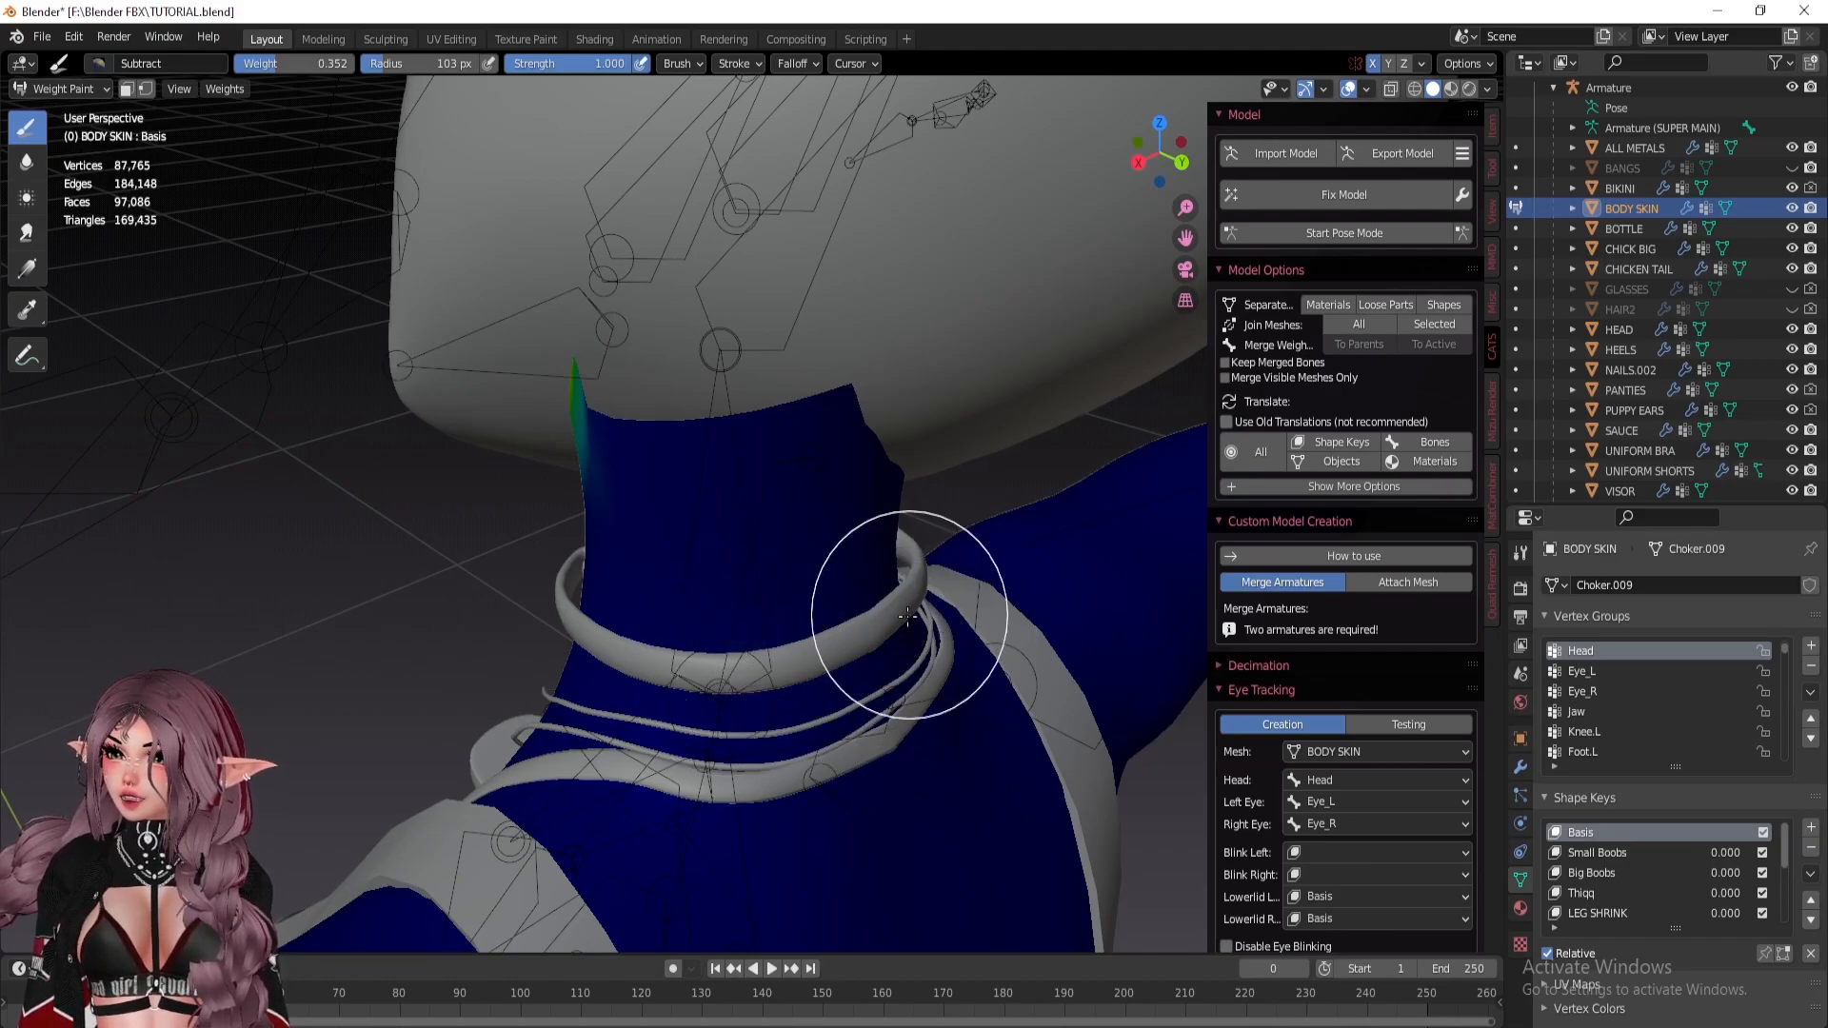
Set the brush blending to Add and paint Head weight along the side and back of the neck's top edge.
middle_drag(910, 614, 978, 661)
middle_drag(772, 702, 920, 677)
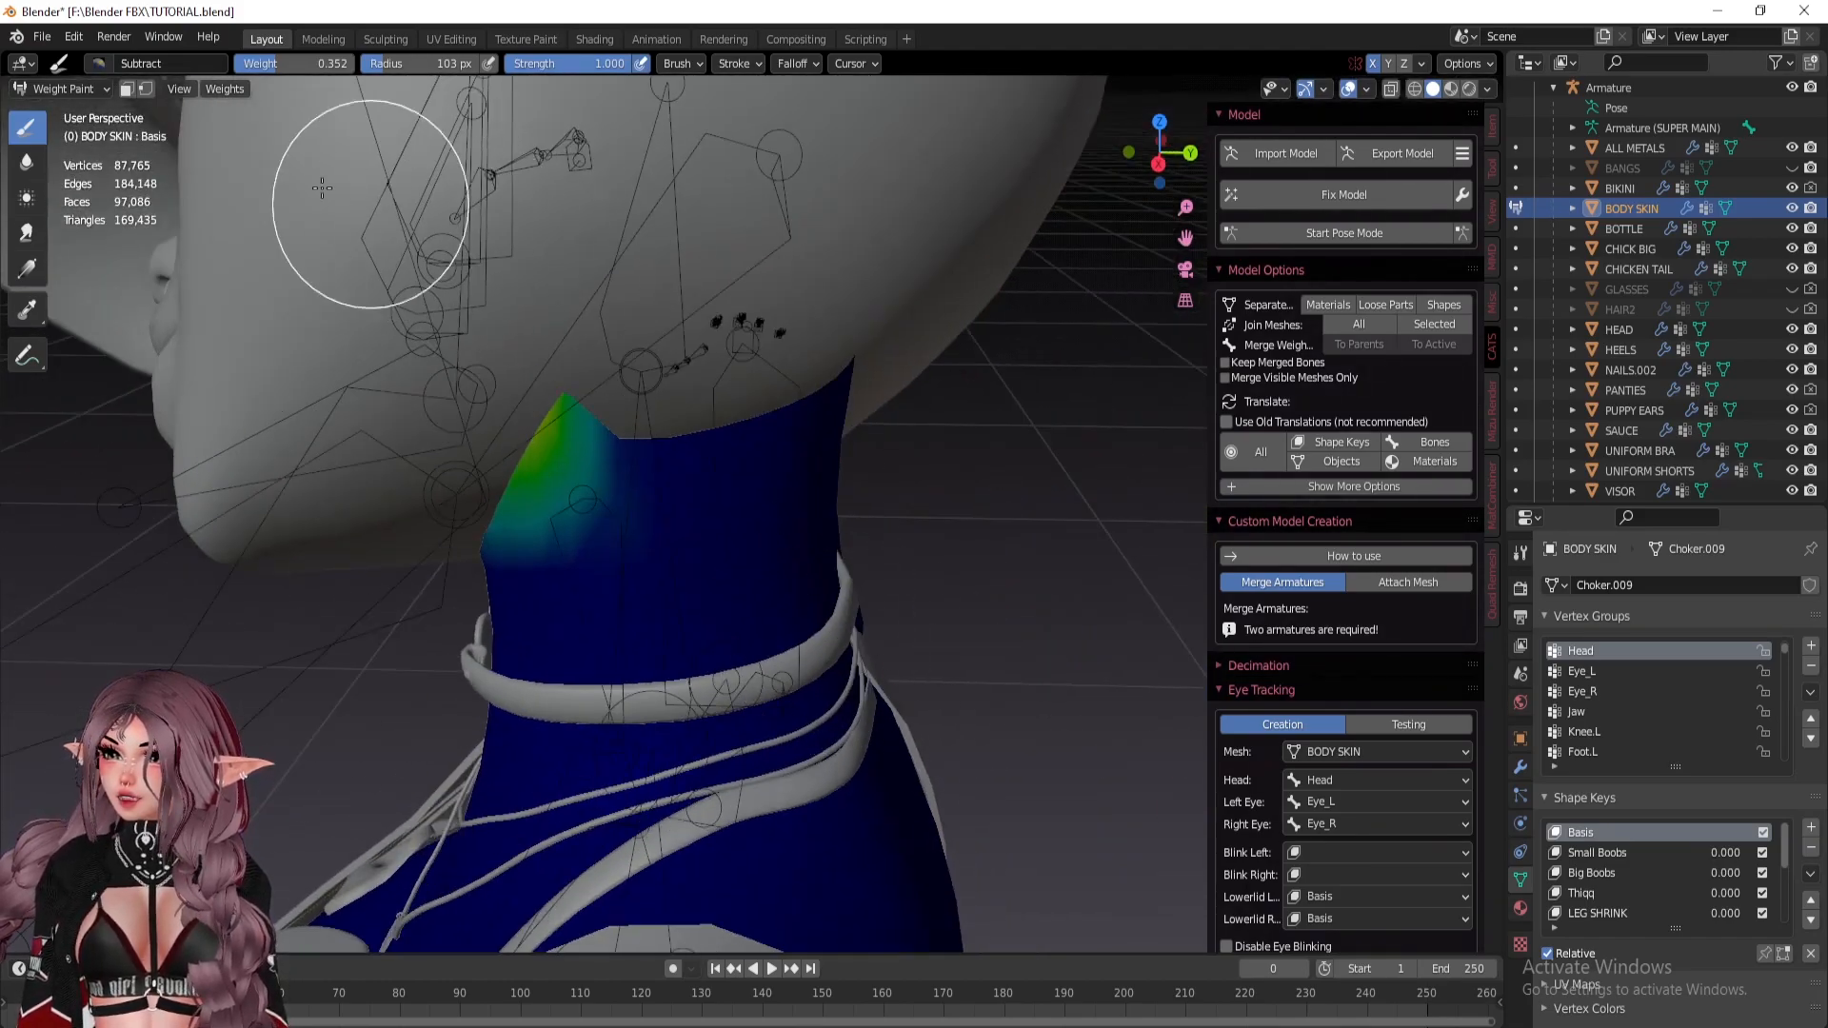
click(95, 63)
click(126, 133)
middle_drag(632, 387, 655, 398)
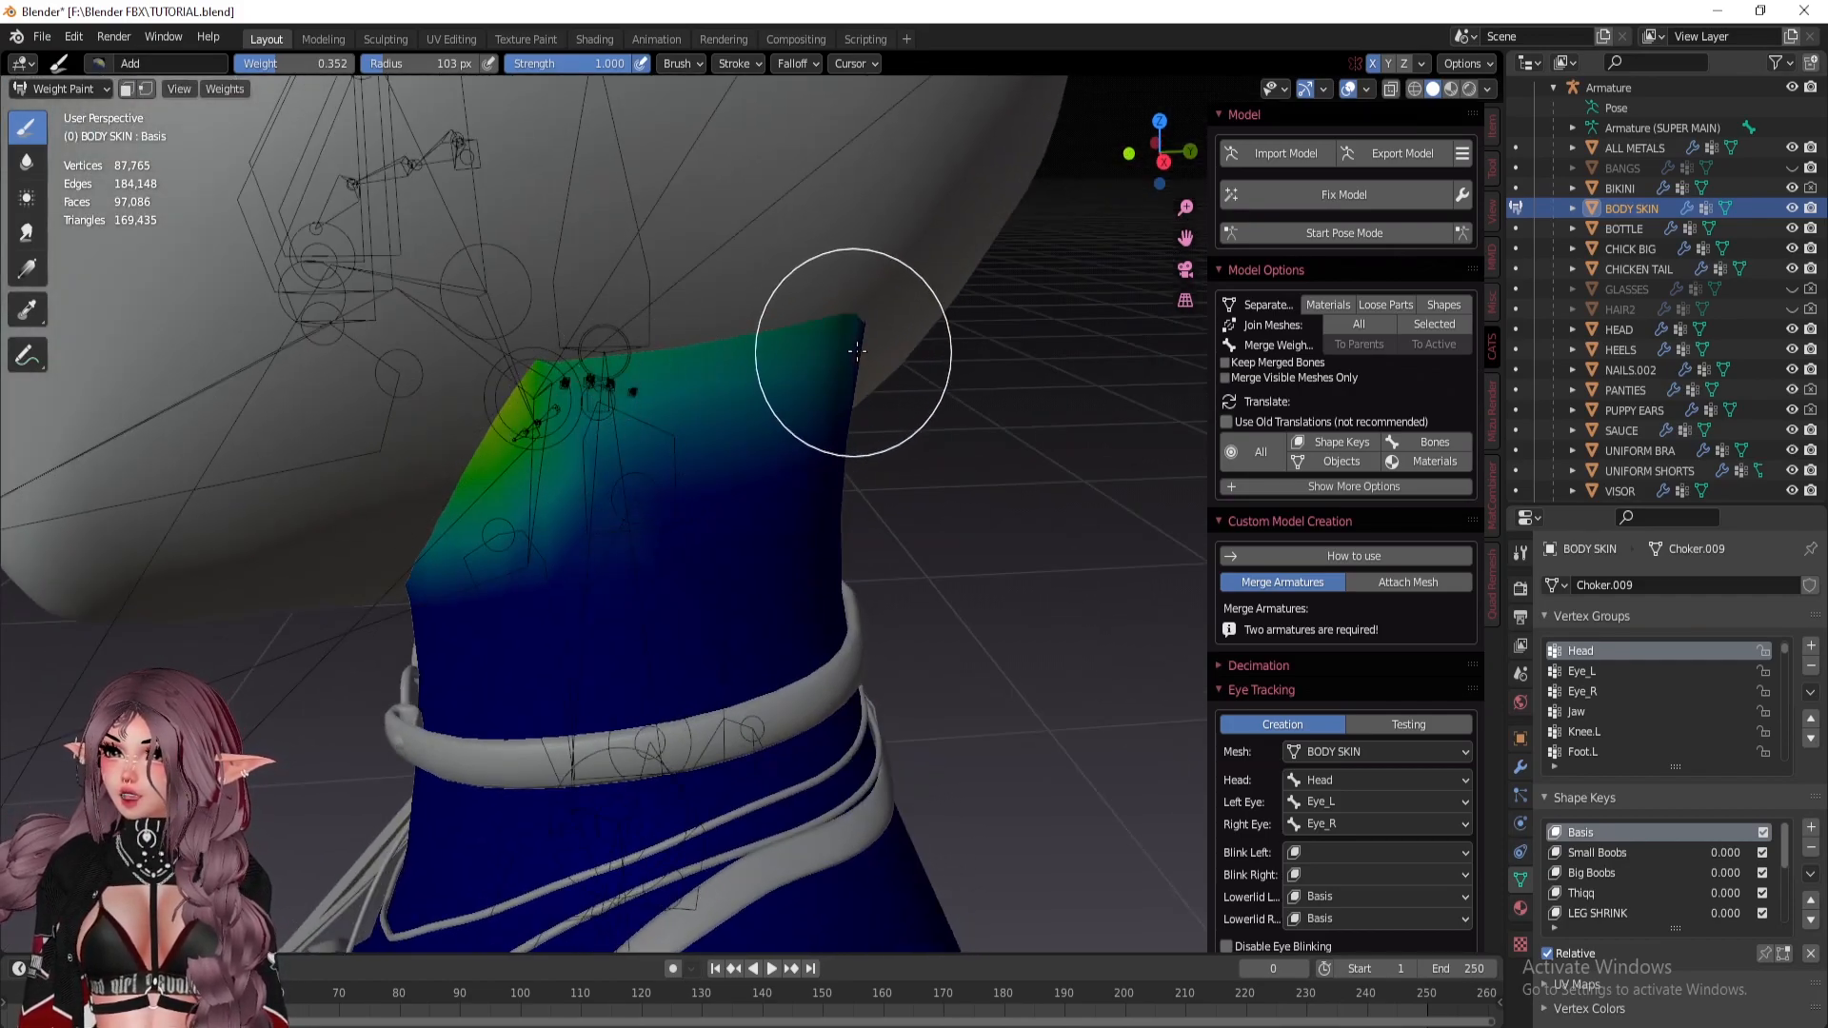
middle_drag(871, 330, 702, 295)
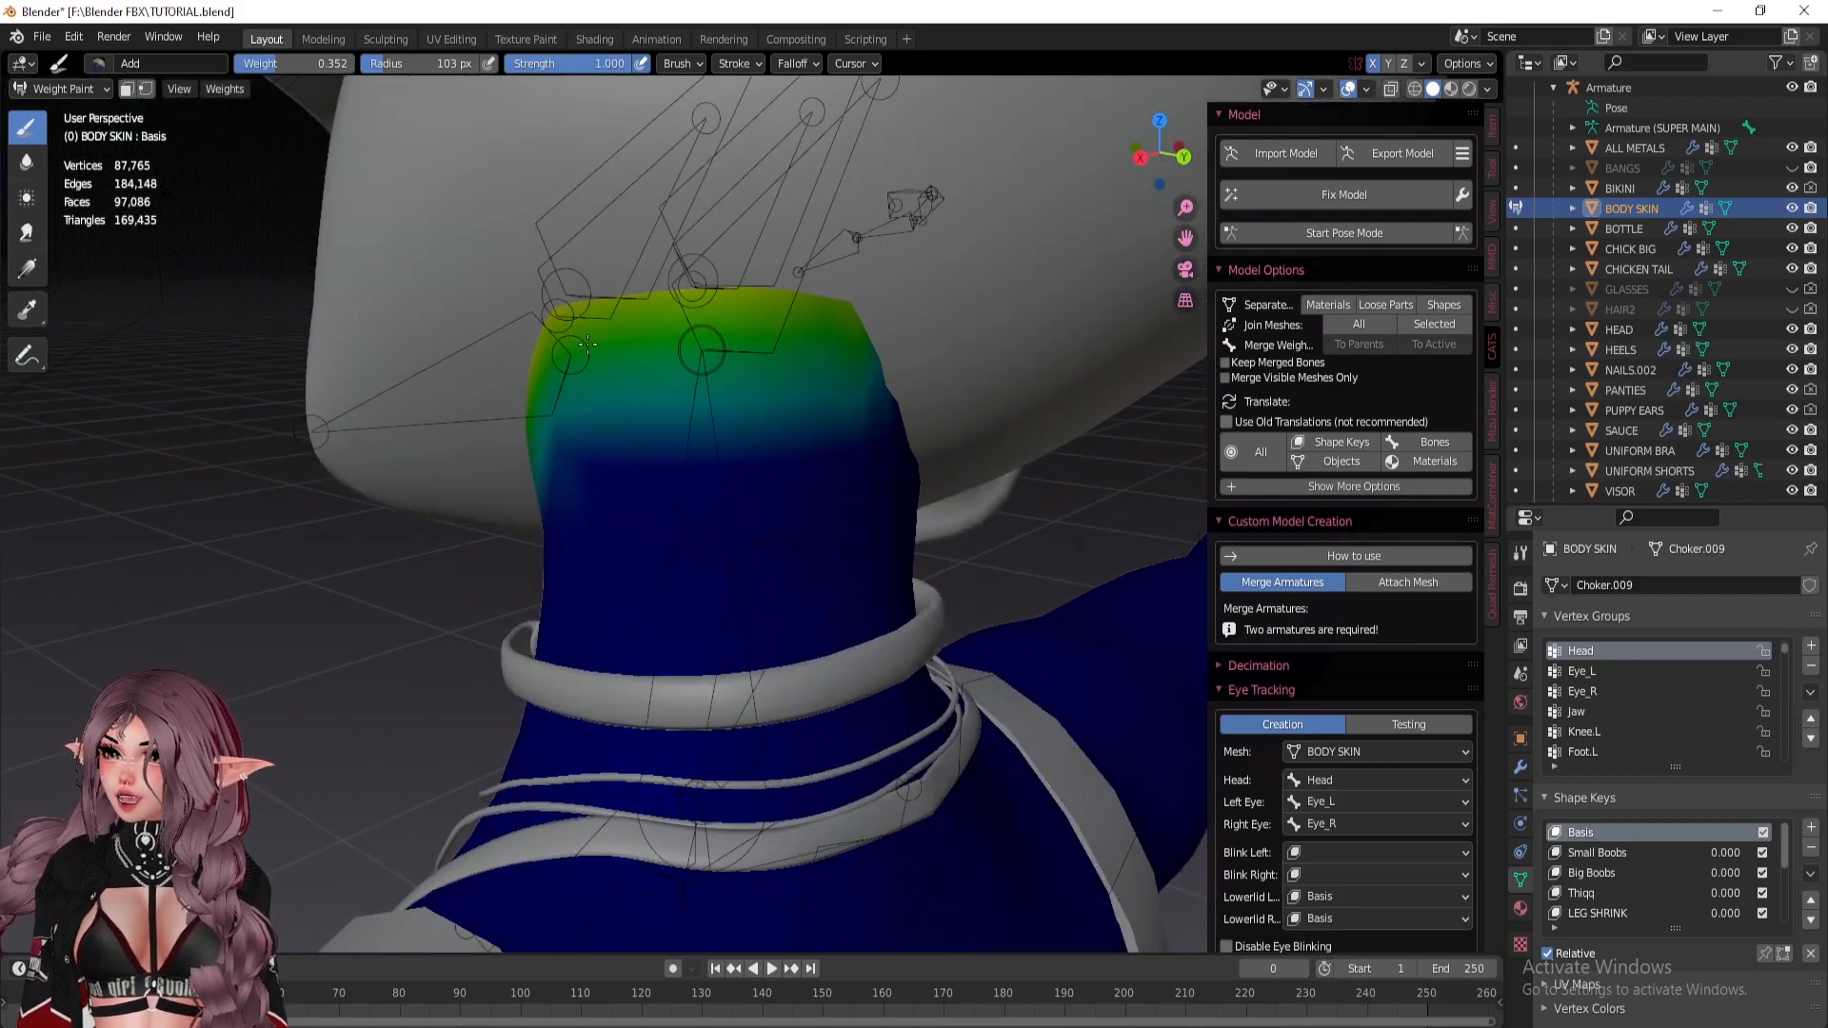
Build up more Head weight along the back of the neck's top edge and smooth it with the Blur tool.
middle_drag(580, 343, 491, 398)
middle_drag(843, 327, 681, 320)
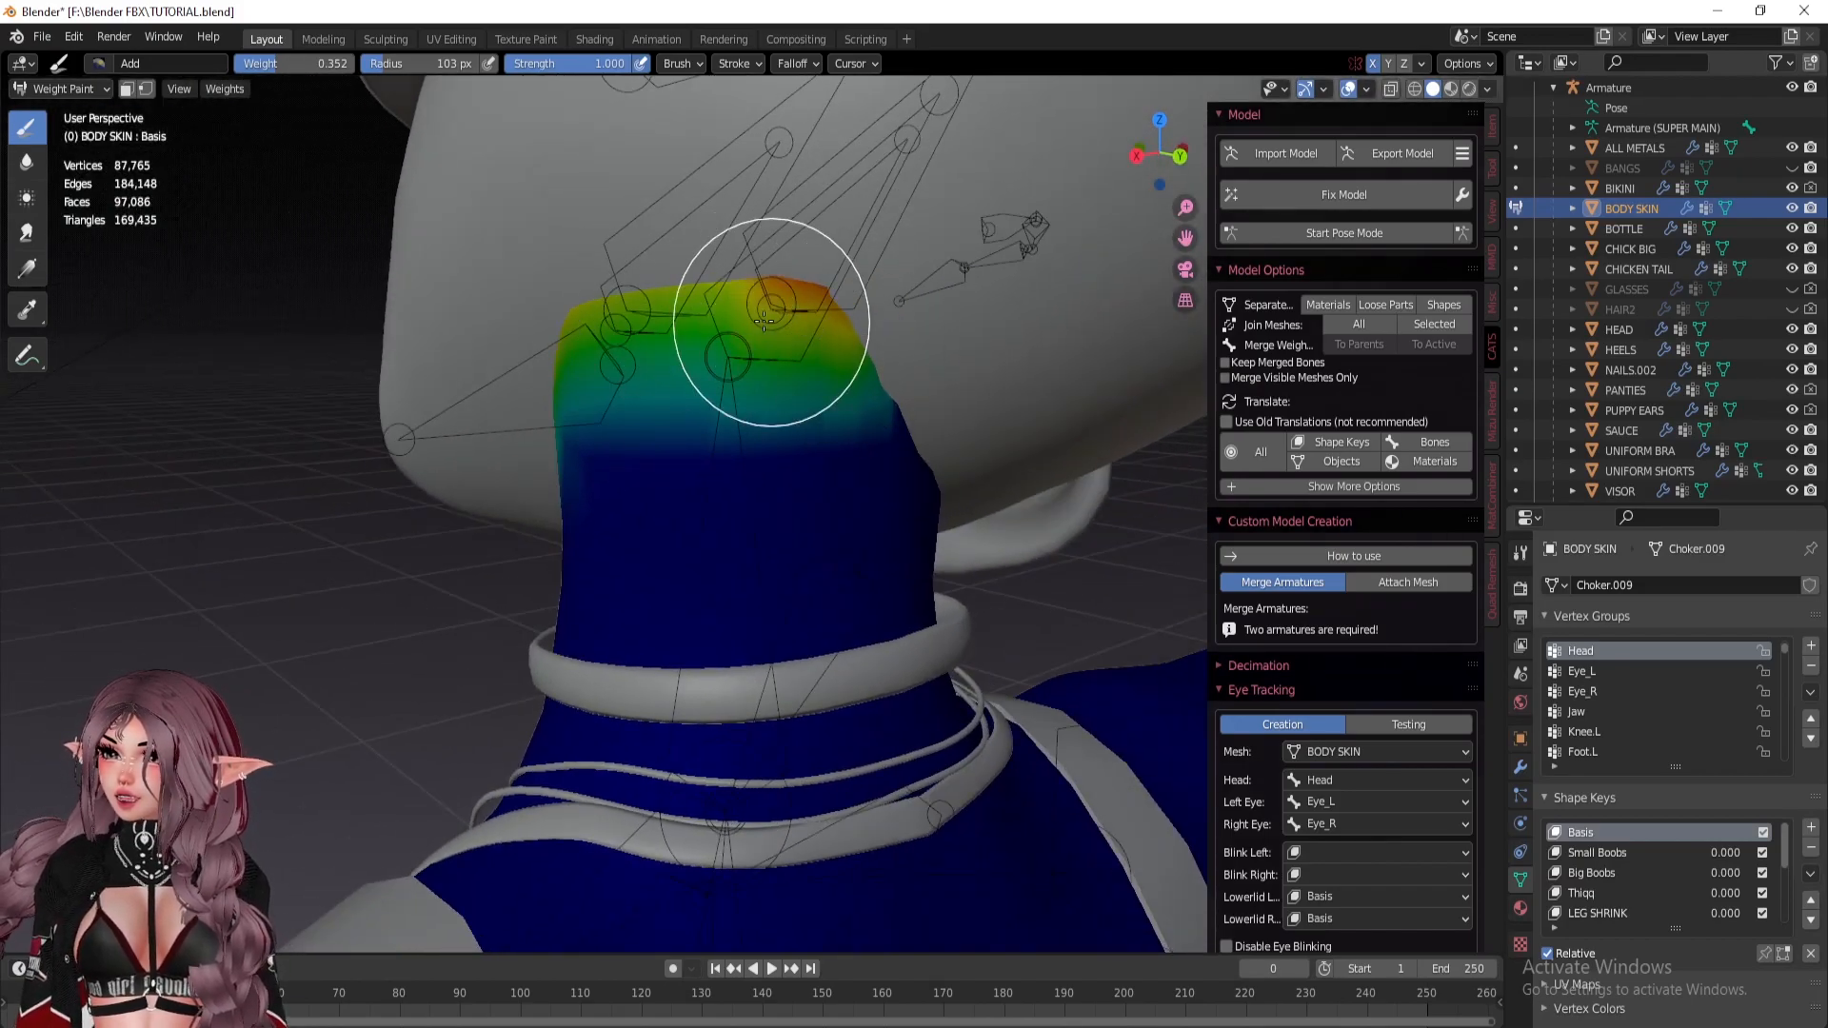
middle_drag(569, 317, 782, 320)
middle_drag(893, 343, 1049, 334)
click(28, 163)
middle_drag(712, 380, 723, 314)
Unhide the armature, tilt the Head bone sideways in pose mode to test the neck weights, and return to object mode.
click(62, 88)
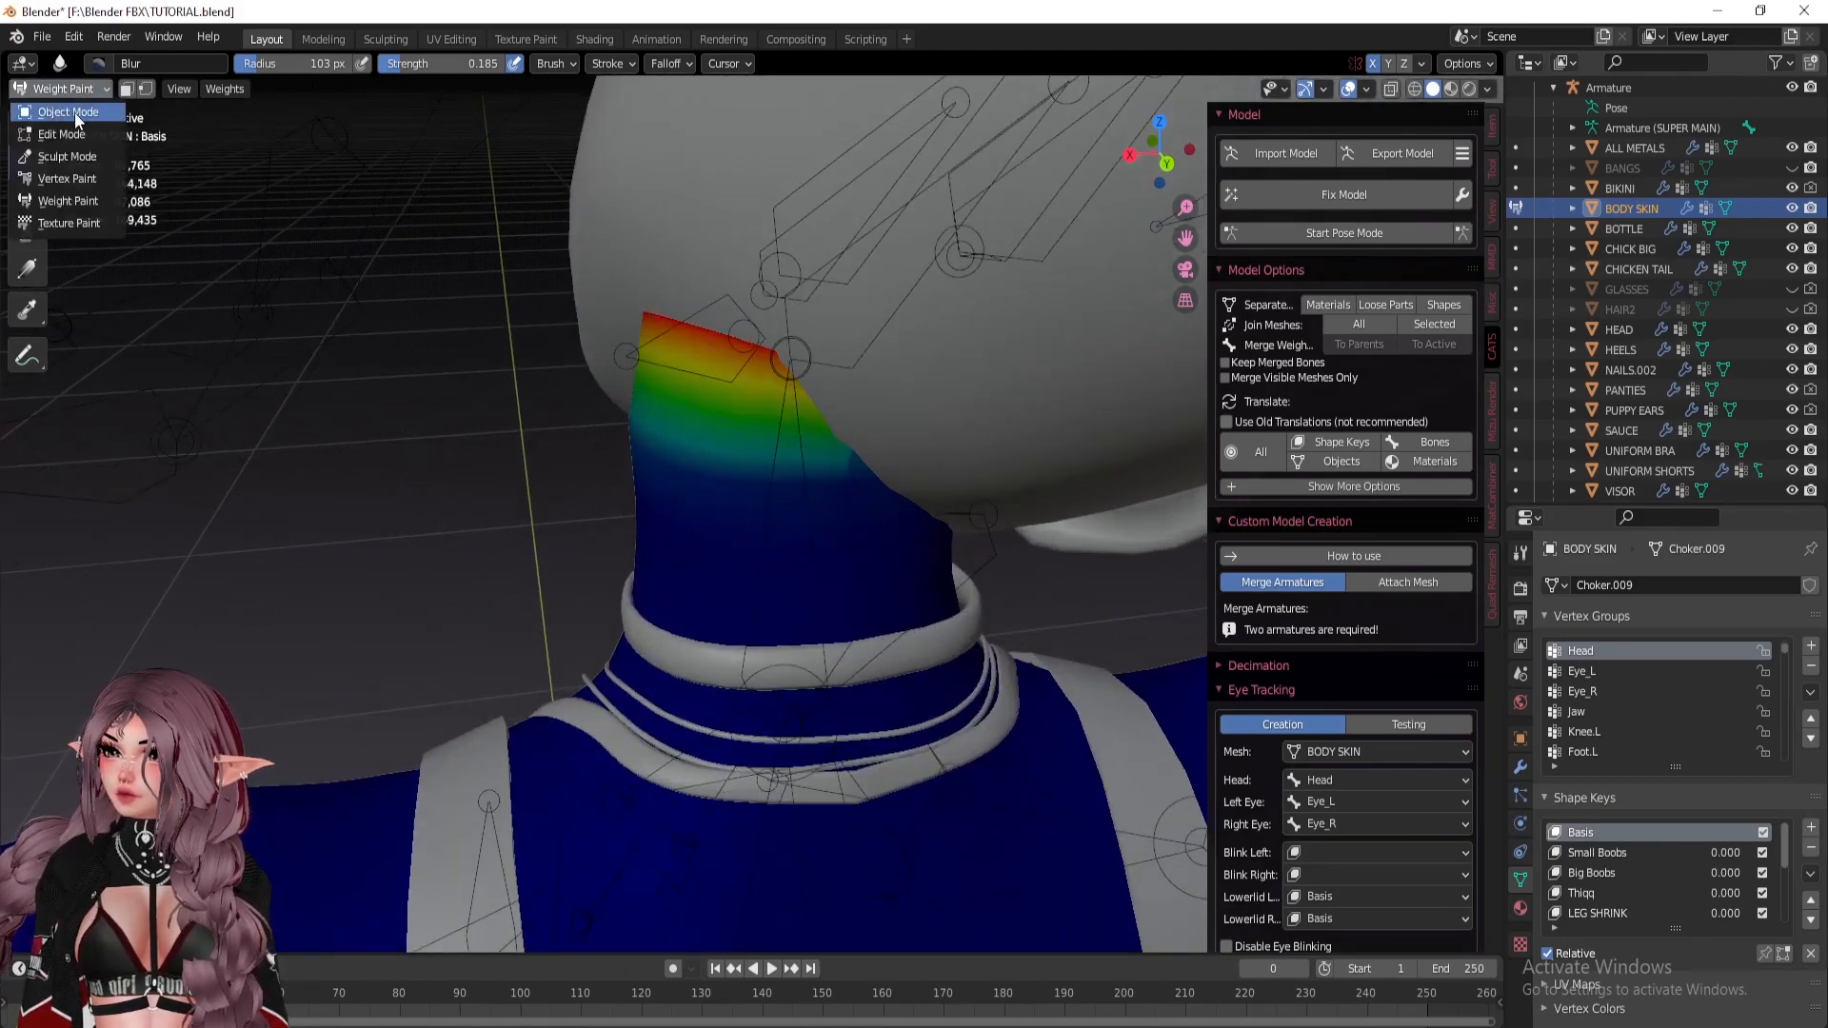
click(88, 208)
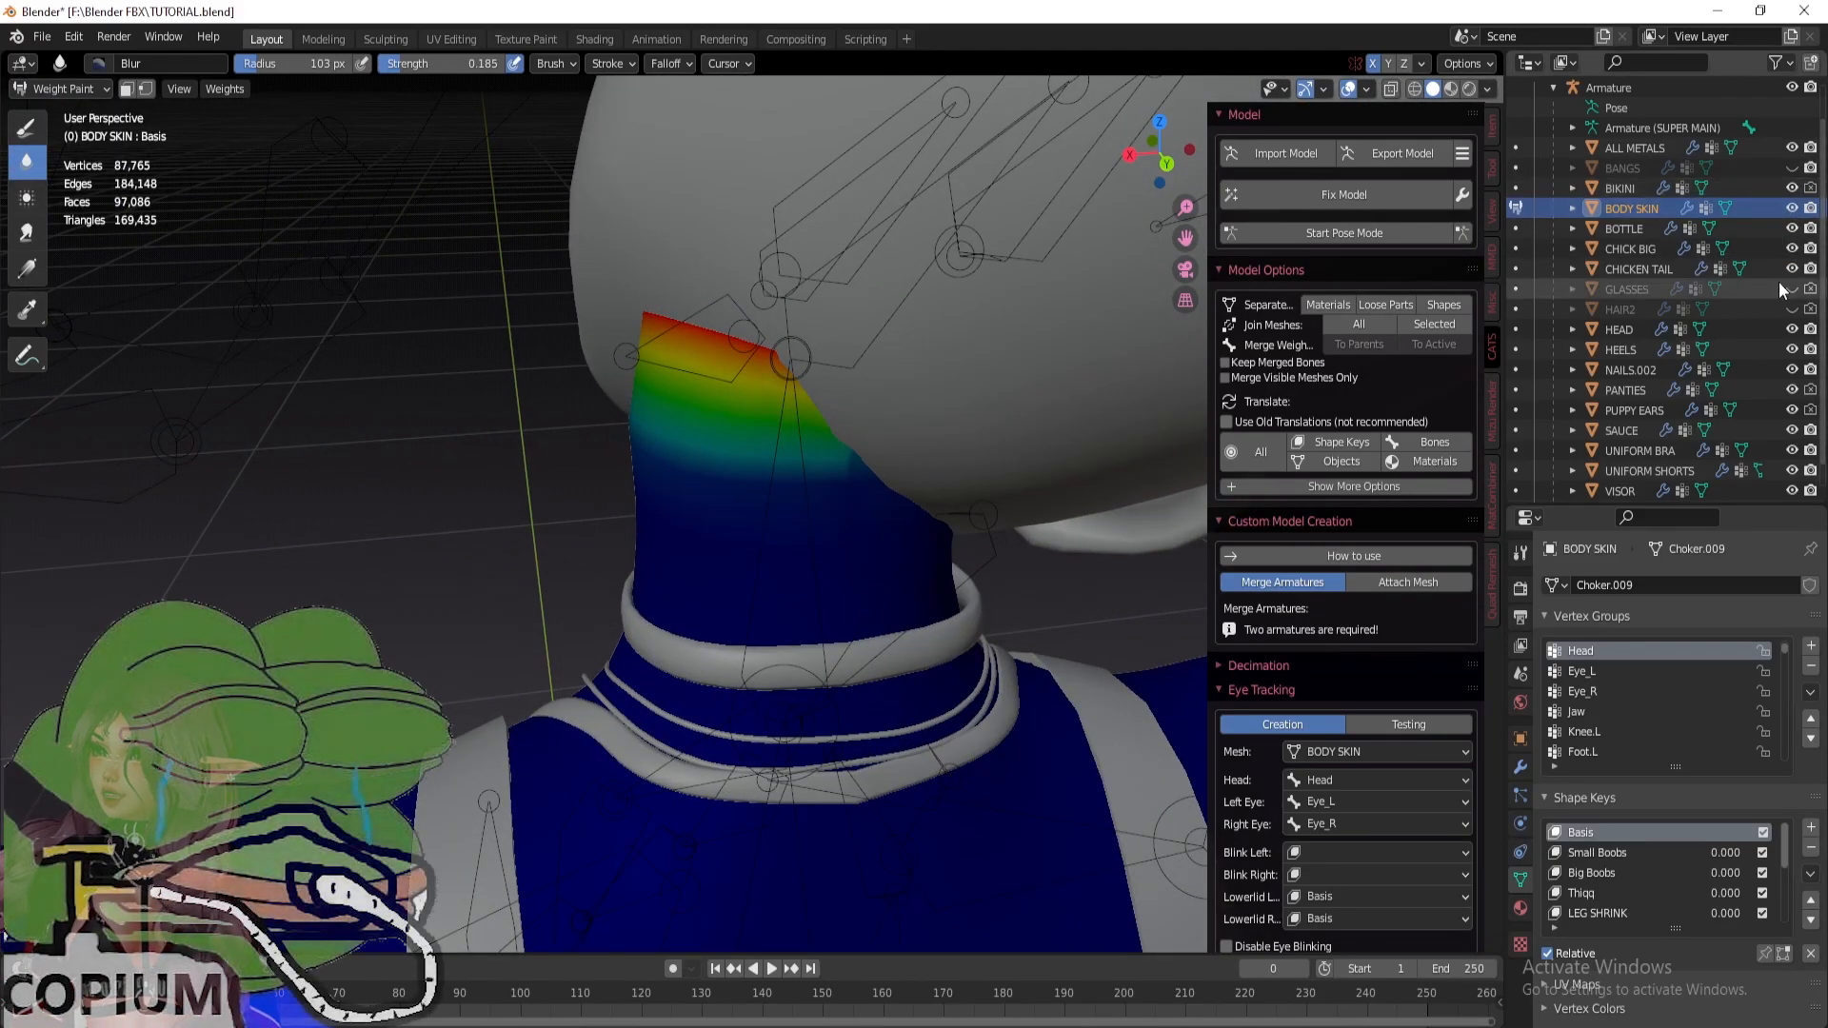
click(1792, 309)
middle_drag(1047, 314, 848, 272)
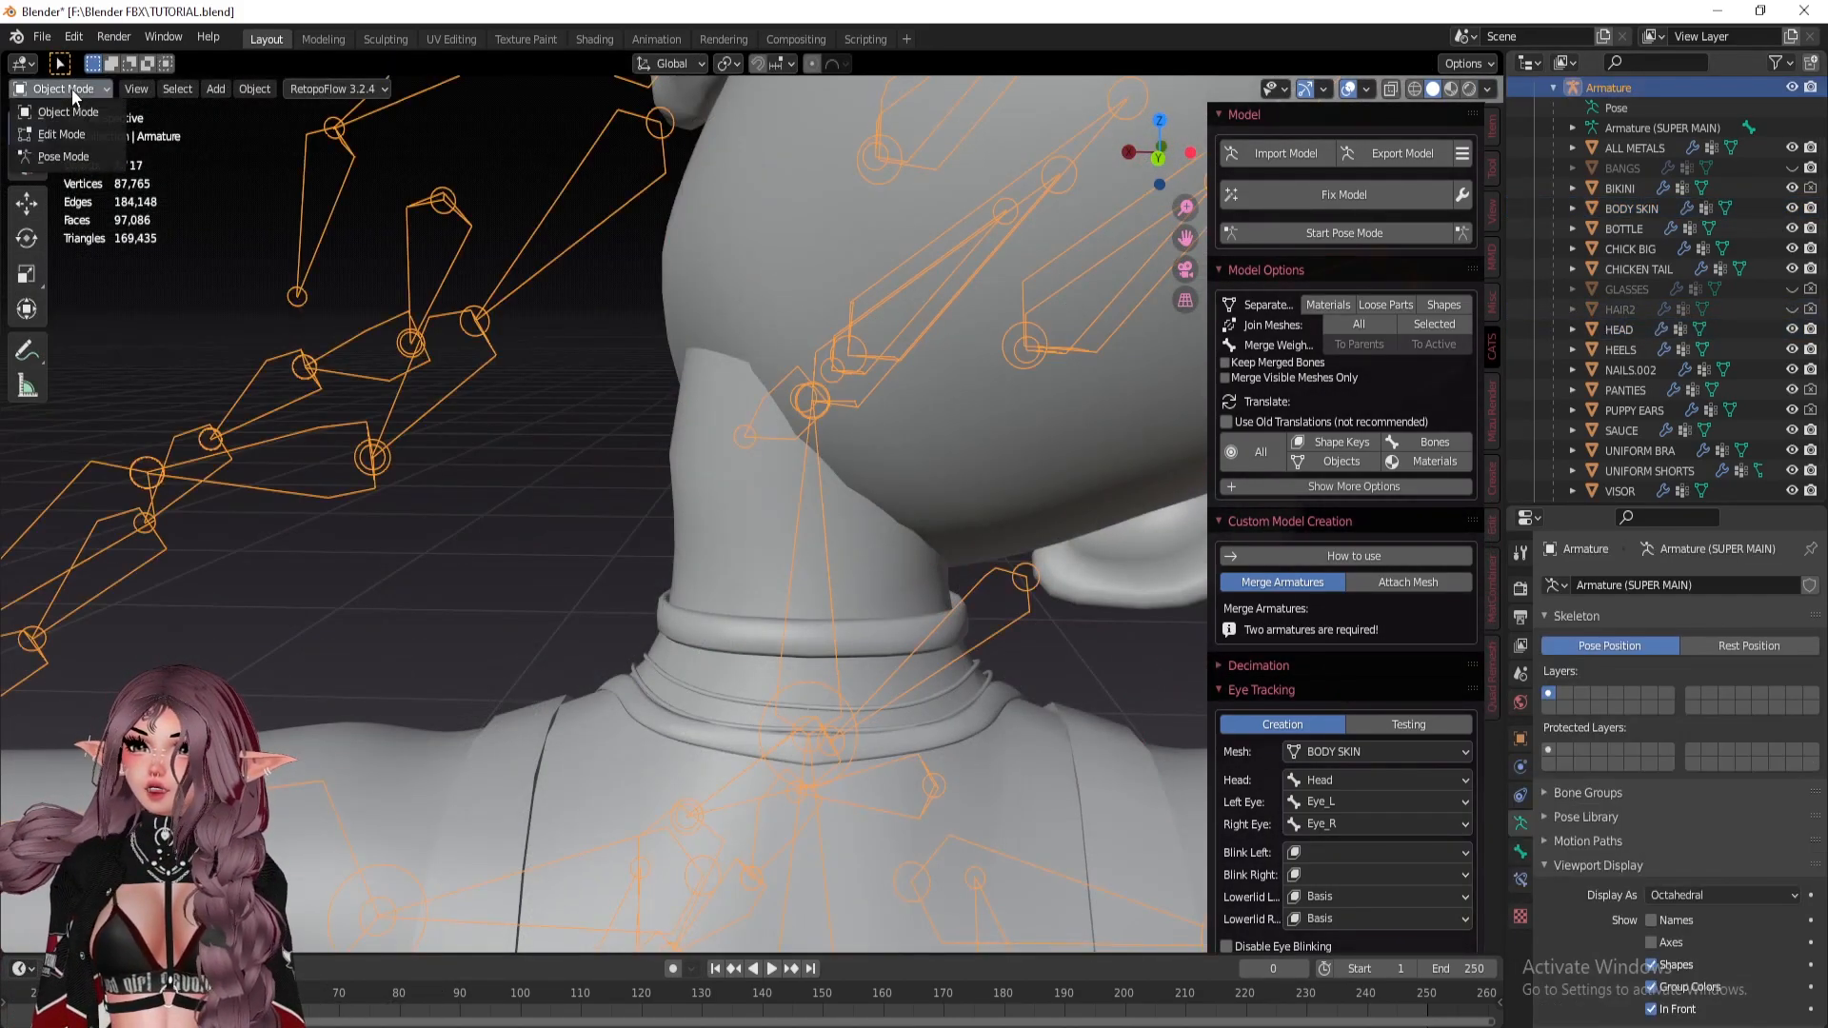
click(91, 158)
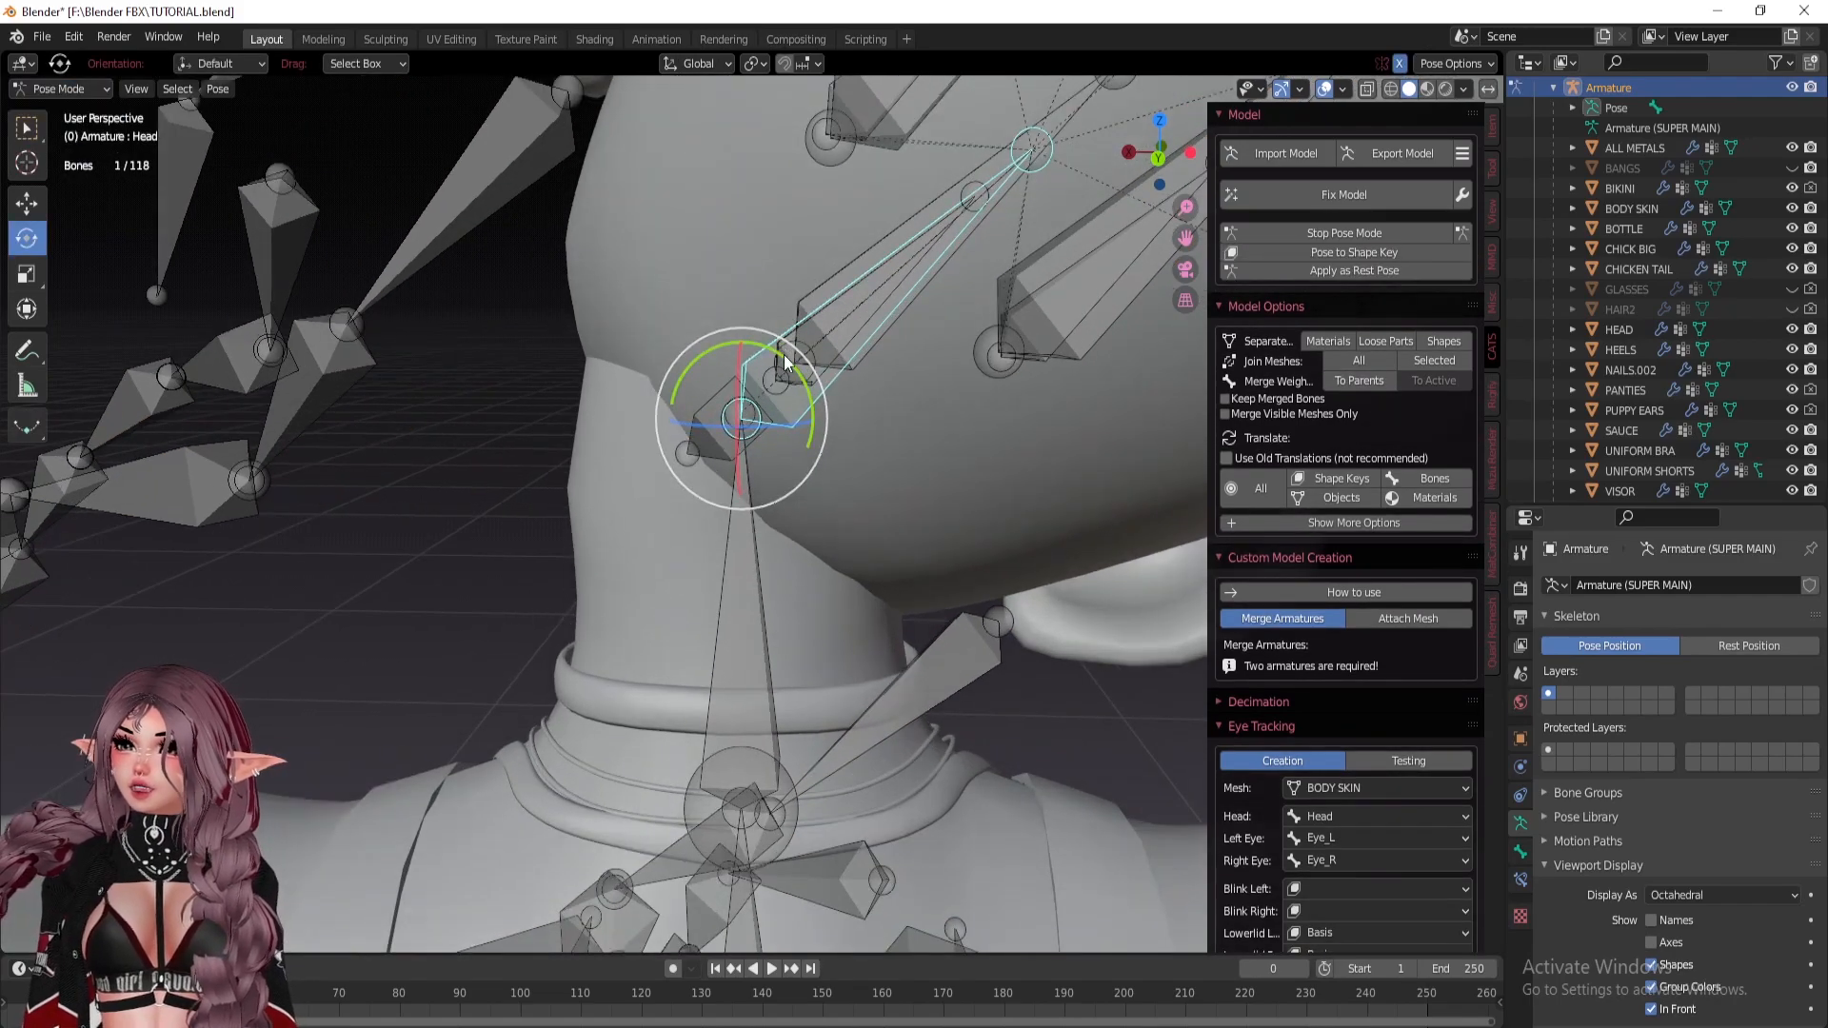
drag(779, 356, 564, 307)
middle_drag(754, 289, 667, 324)
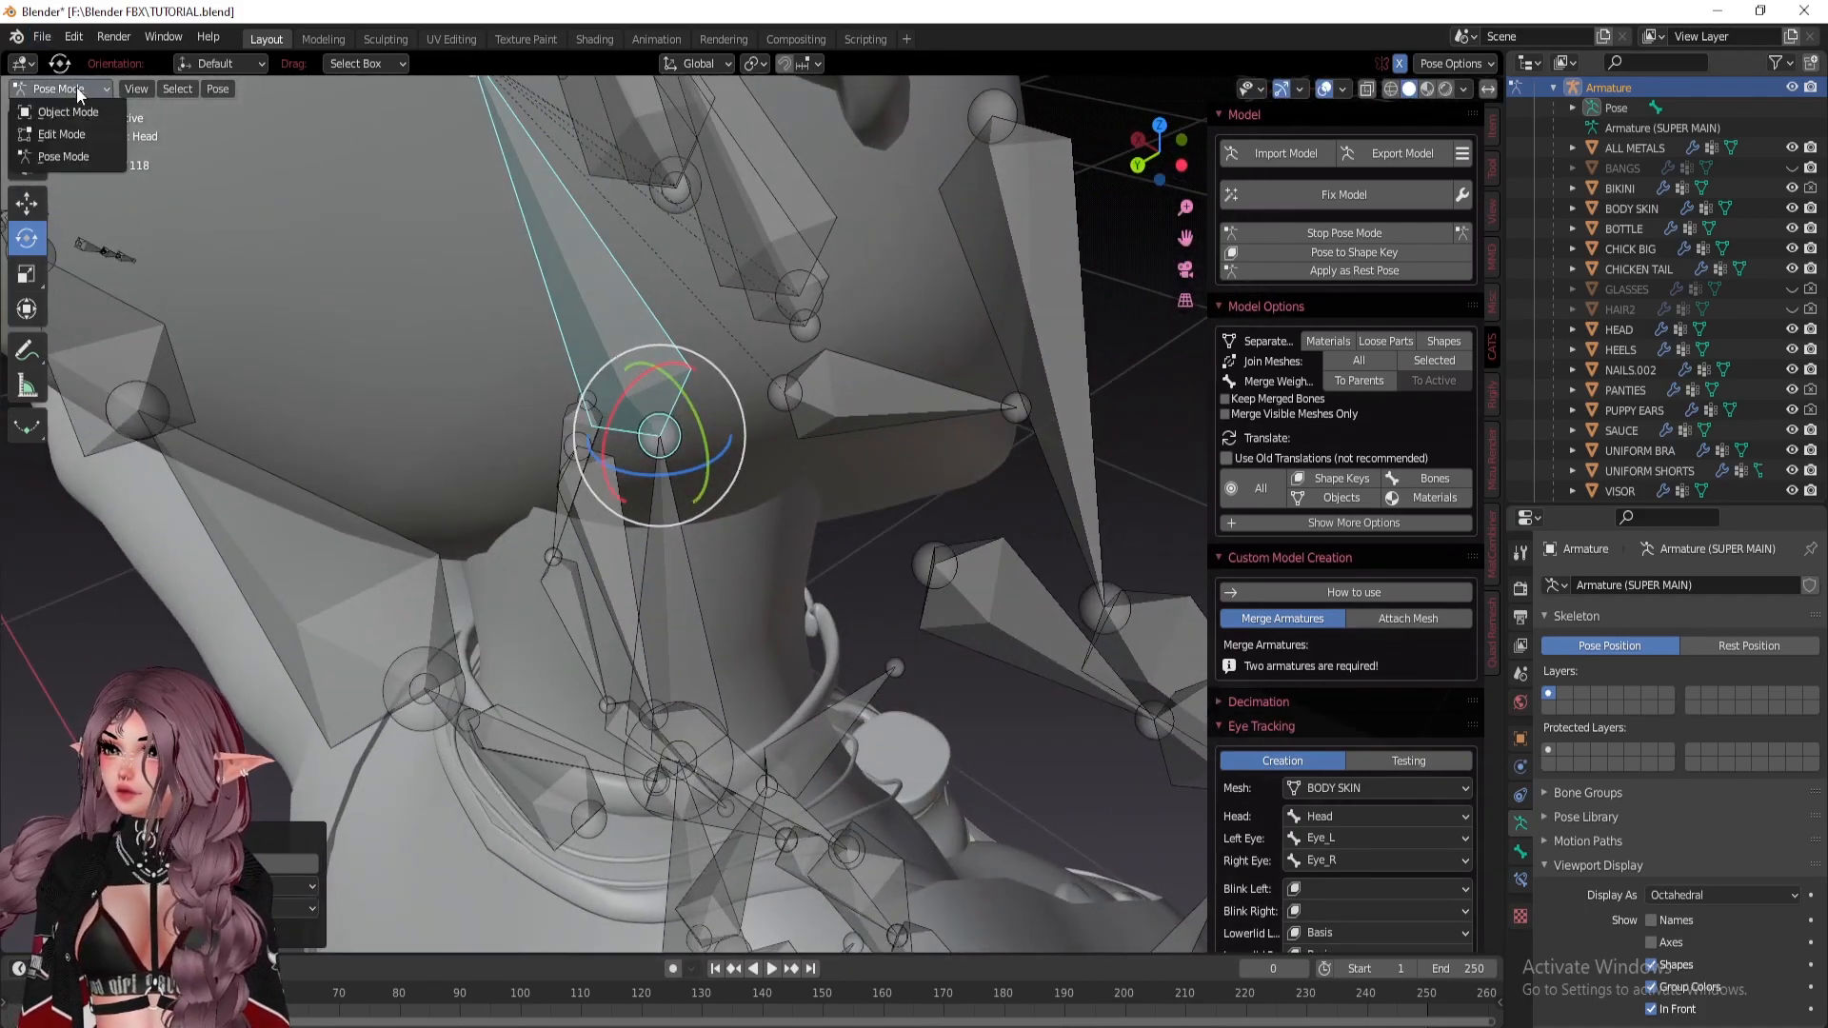
click(67, 112)
Select BODY SKIN, hide the armature, and reopen the mesh in Weight Paint mode.
click(733, 524)
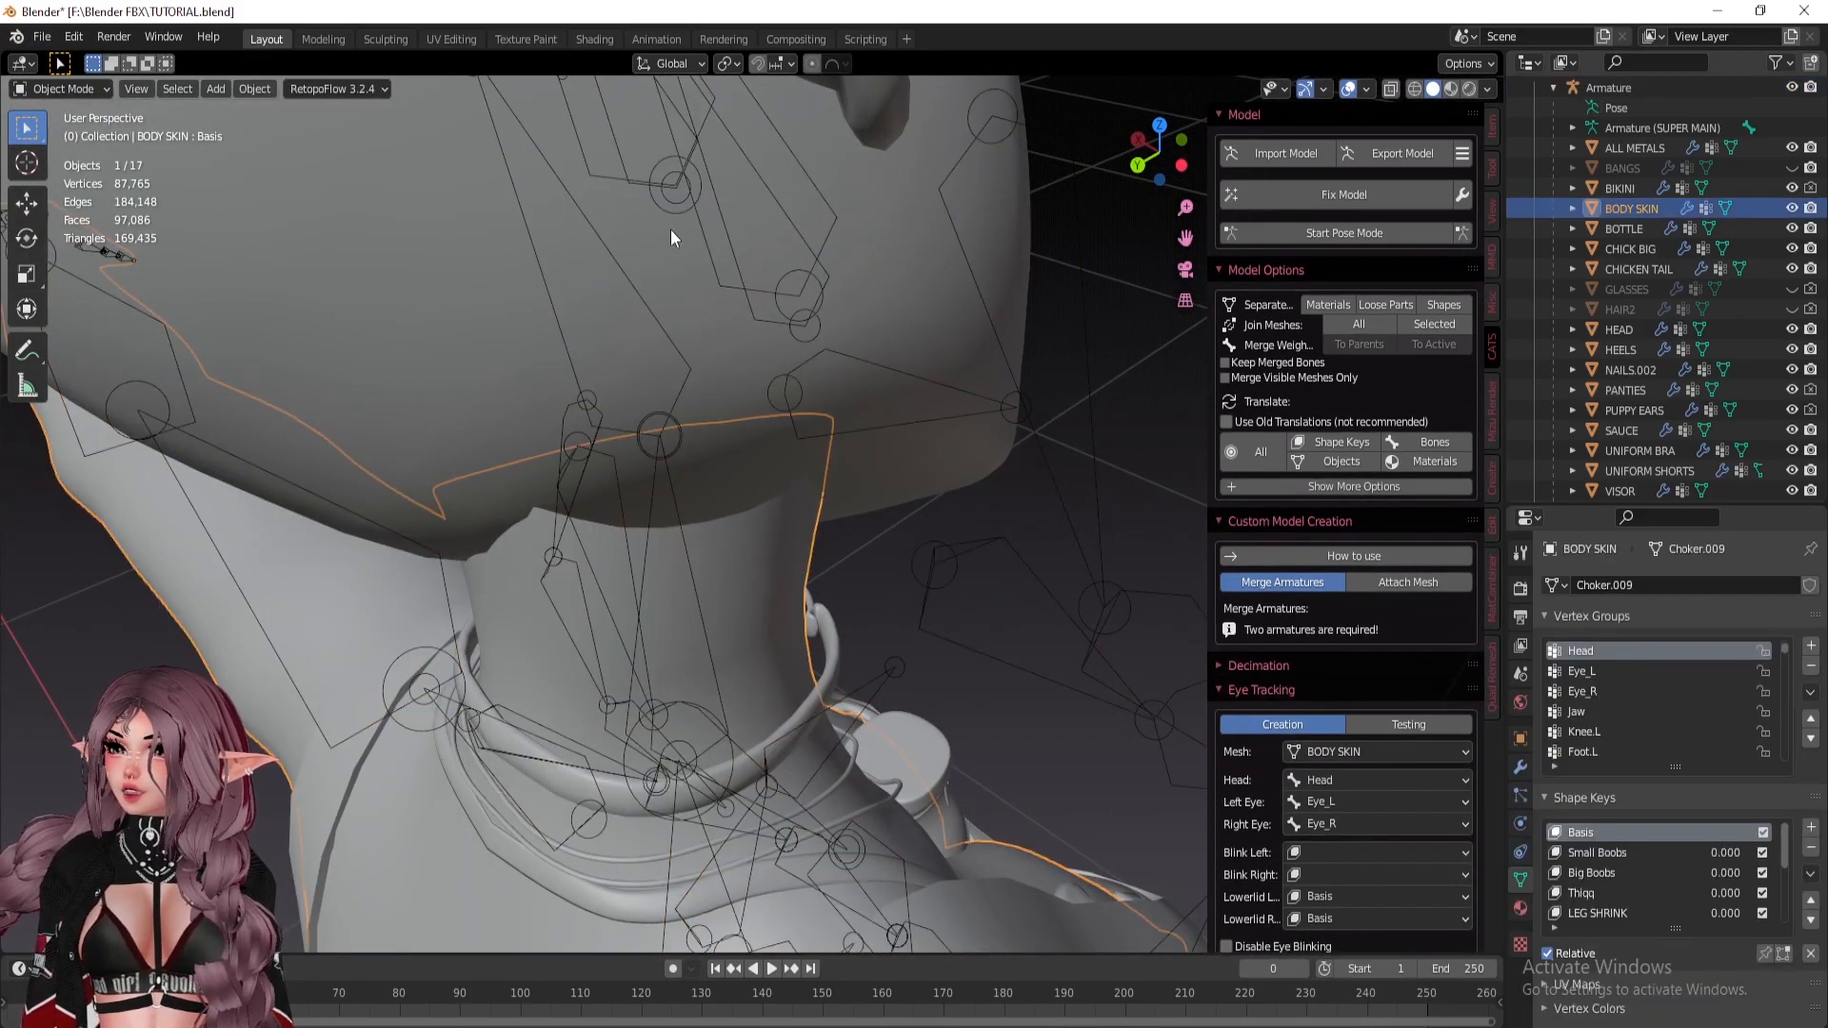
click(1792, 88)
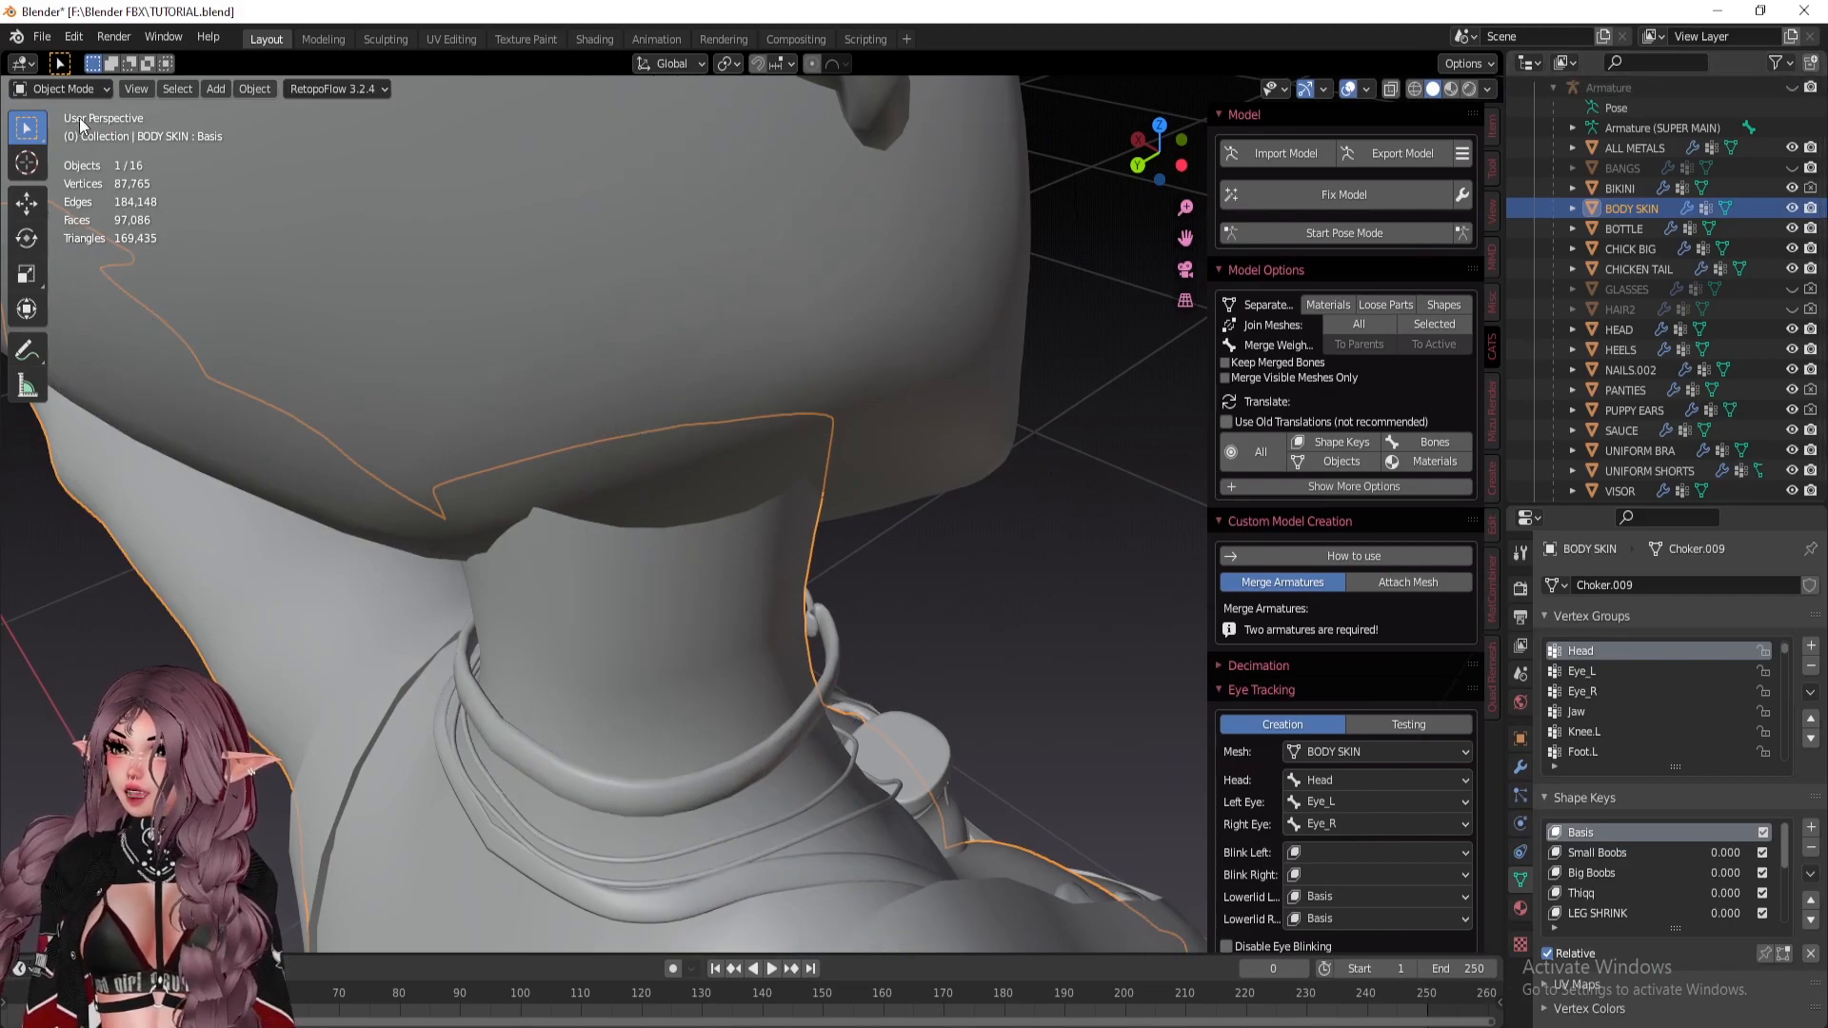
click(71, 88)
click(63, 197)
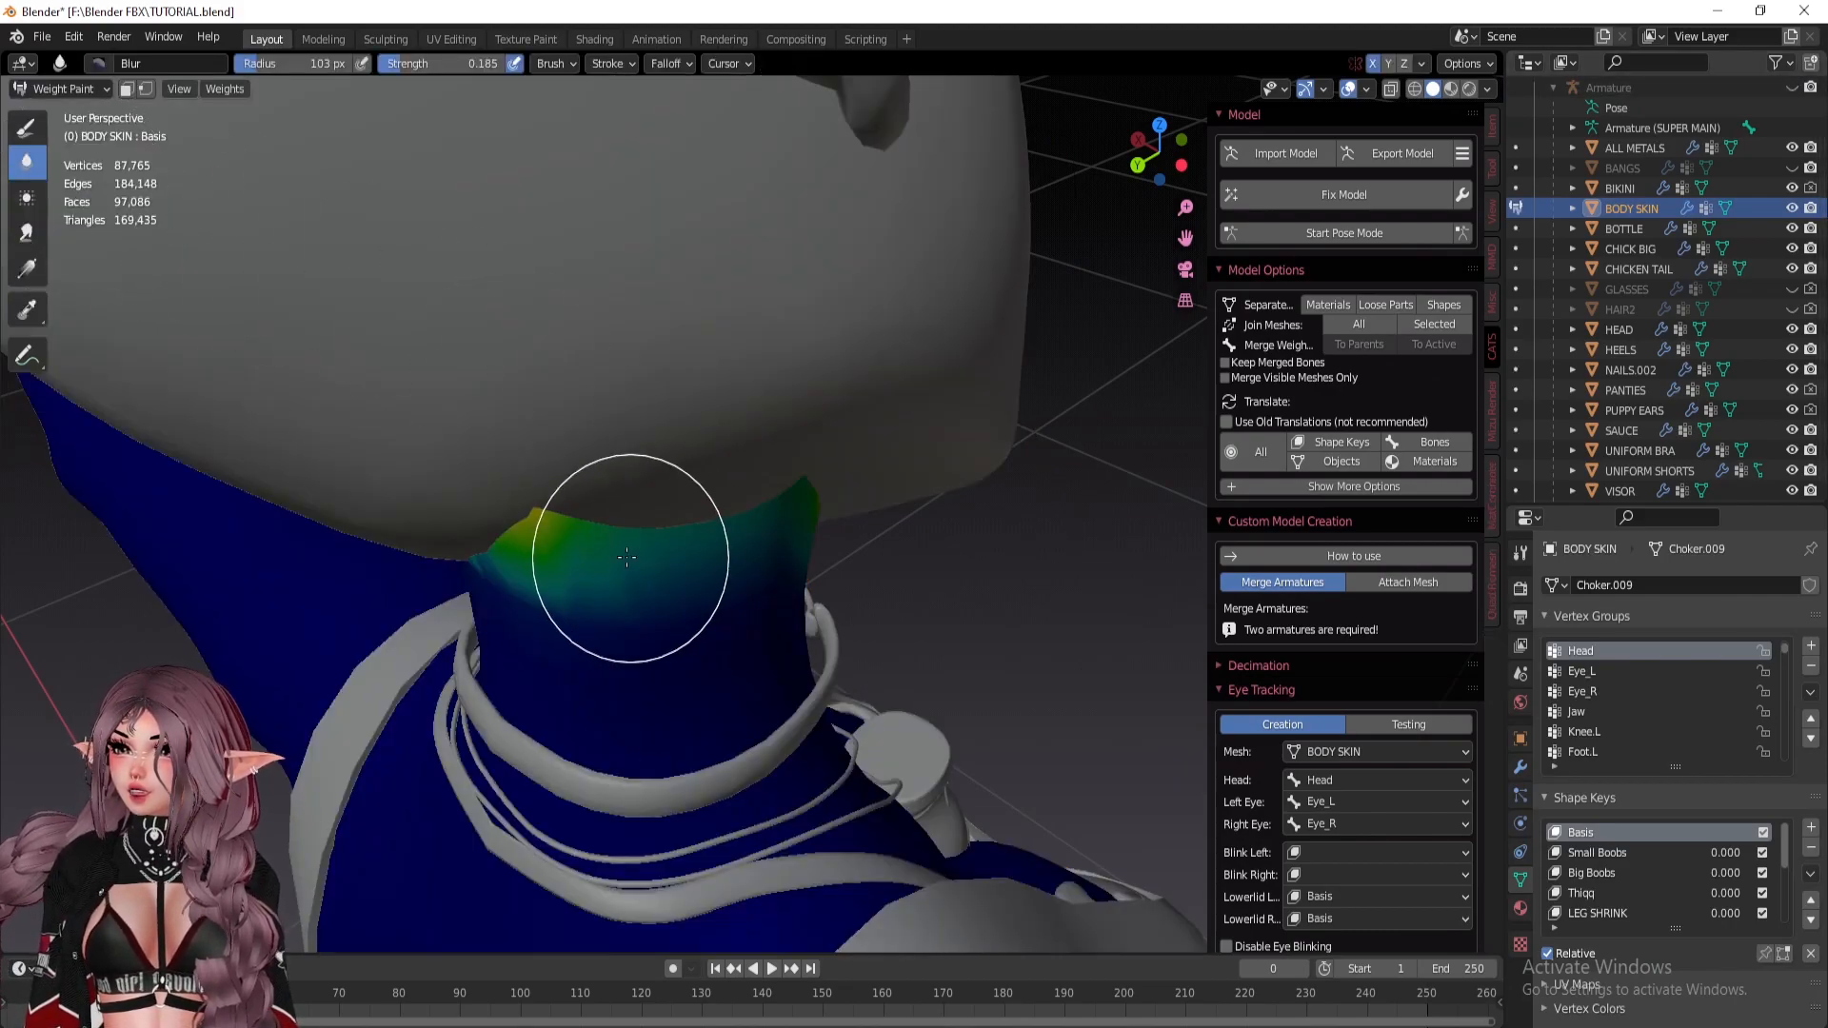
Paint more Head weight with the Add brush along the neck's top edge where it gapes beneath the tilted head.
scroll(629, 558, up, 3)
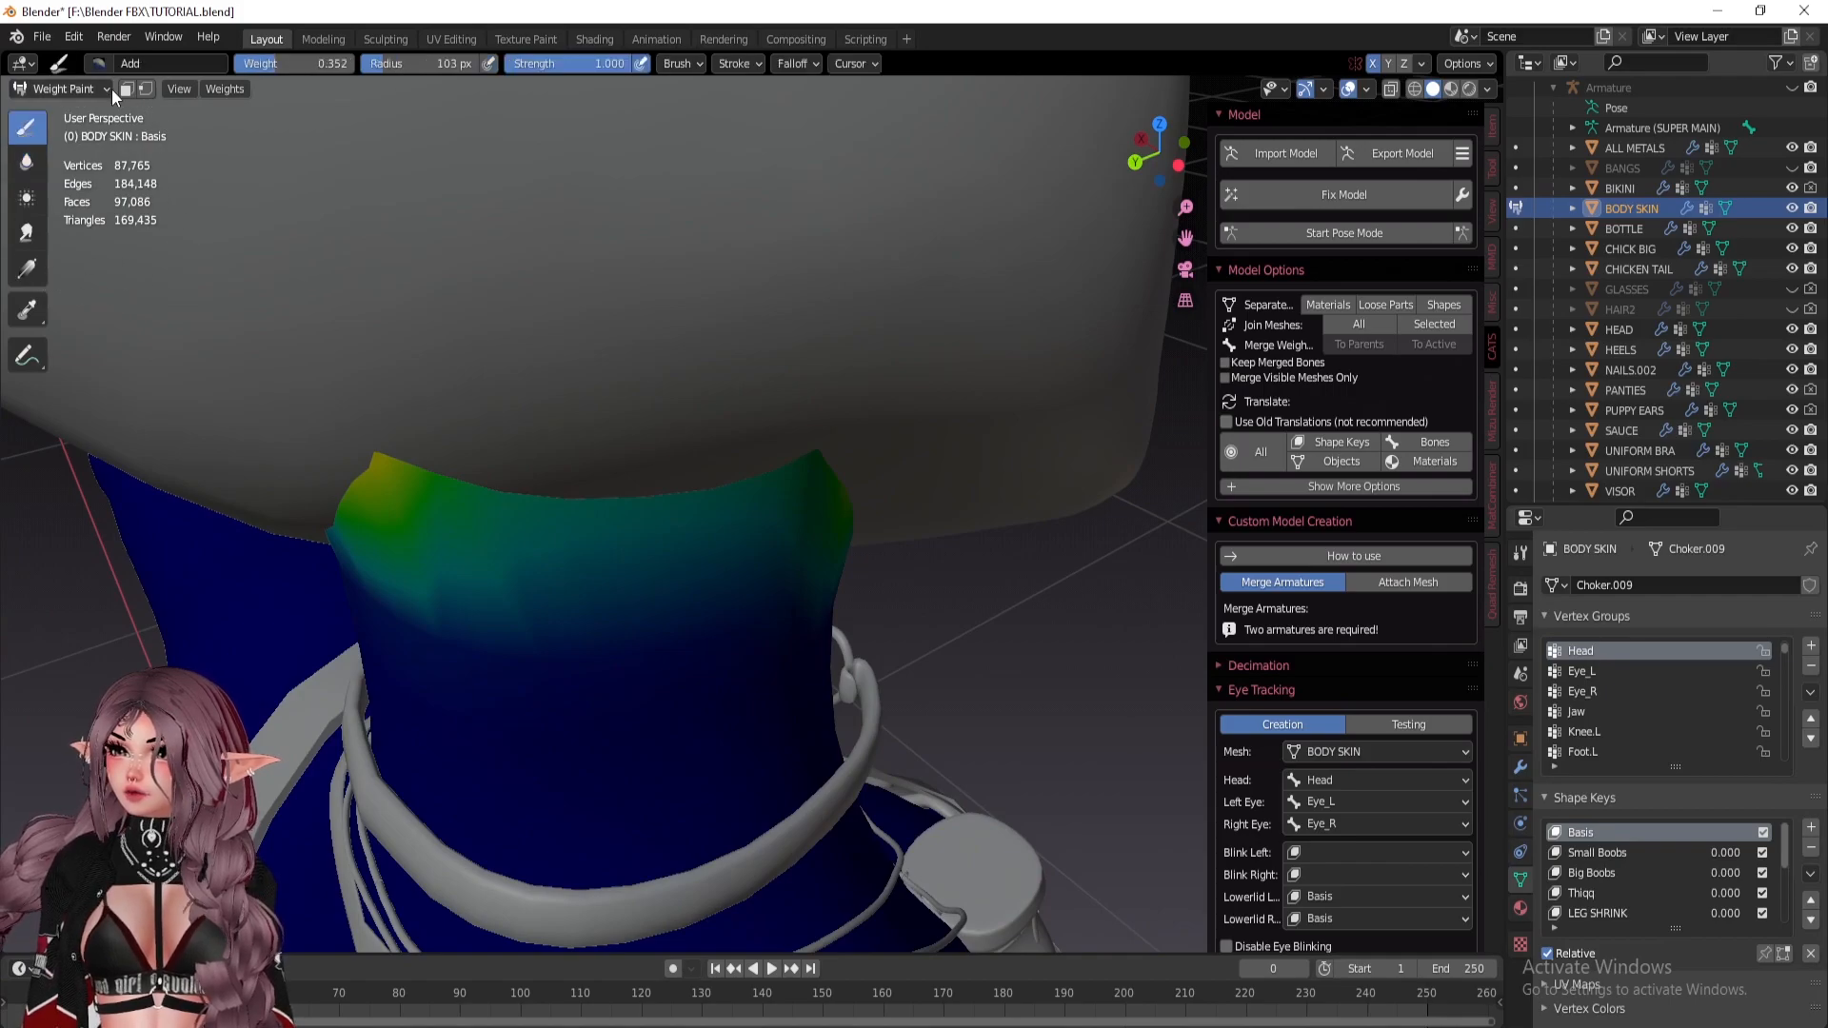
middle_drag(562, 487, 548, 515)
click(551, 523)
drag(633, 519, 741, 489)
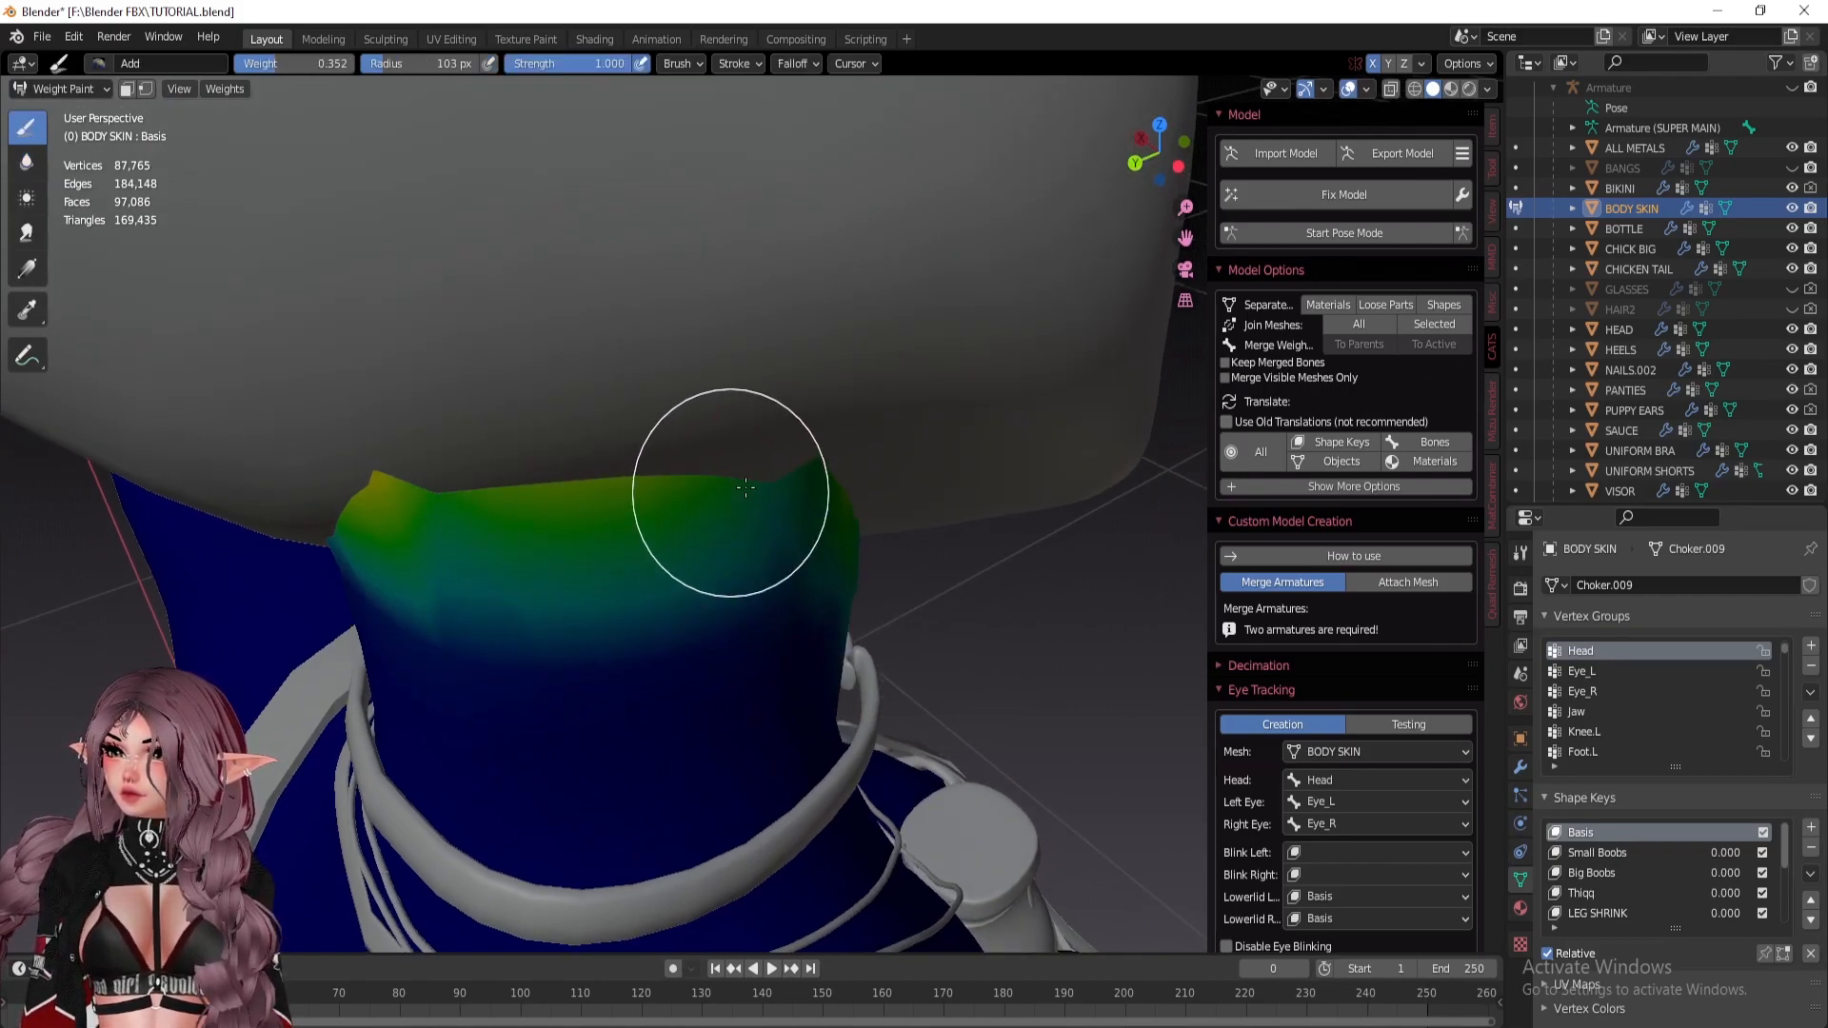
middle_drag(796, 470, 713, 450)
drag(633, 435, 388, 380)
mouse_move(505, 388)
mouse_down()
mouse_move(685, 408)
mouse_move(640, 430)
mouse_move(398, 383)
mouse_up()
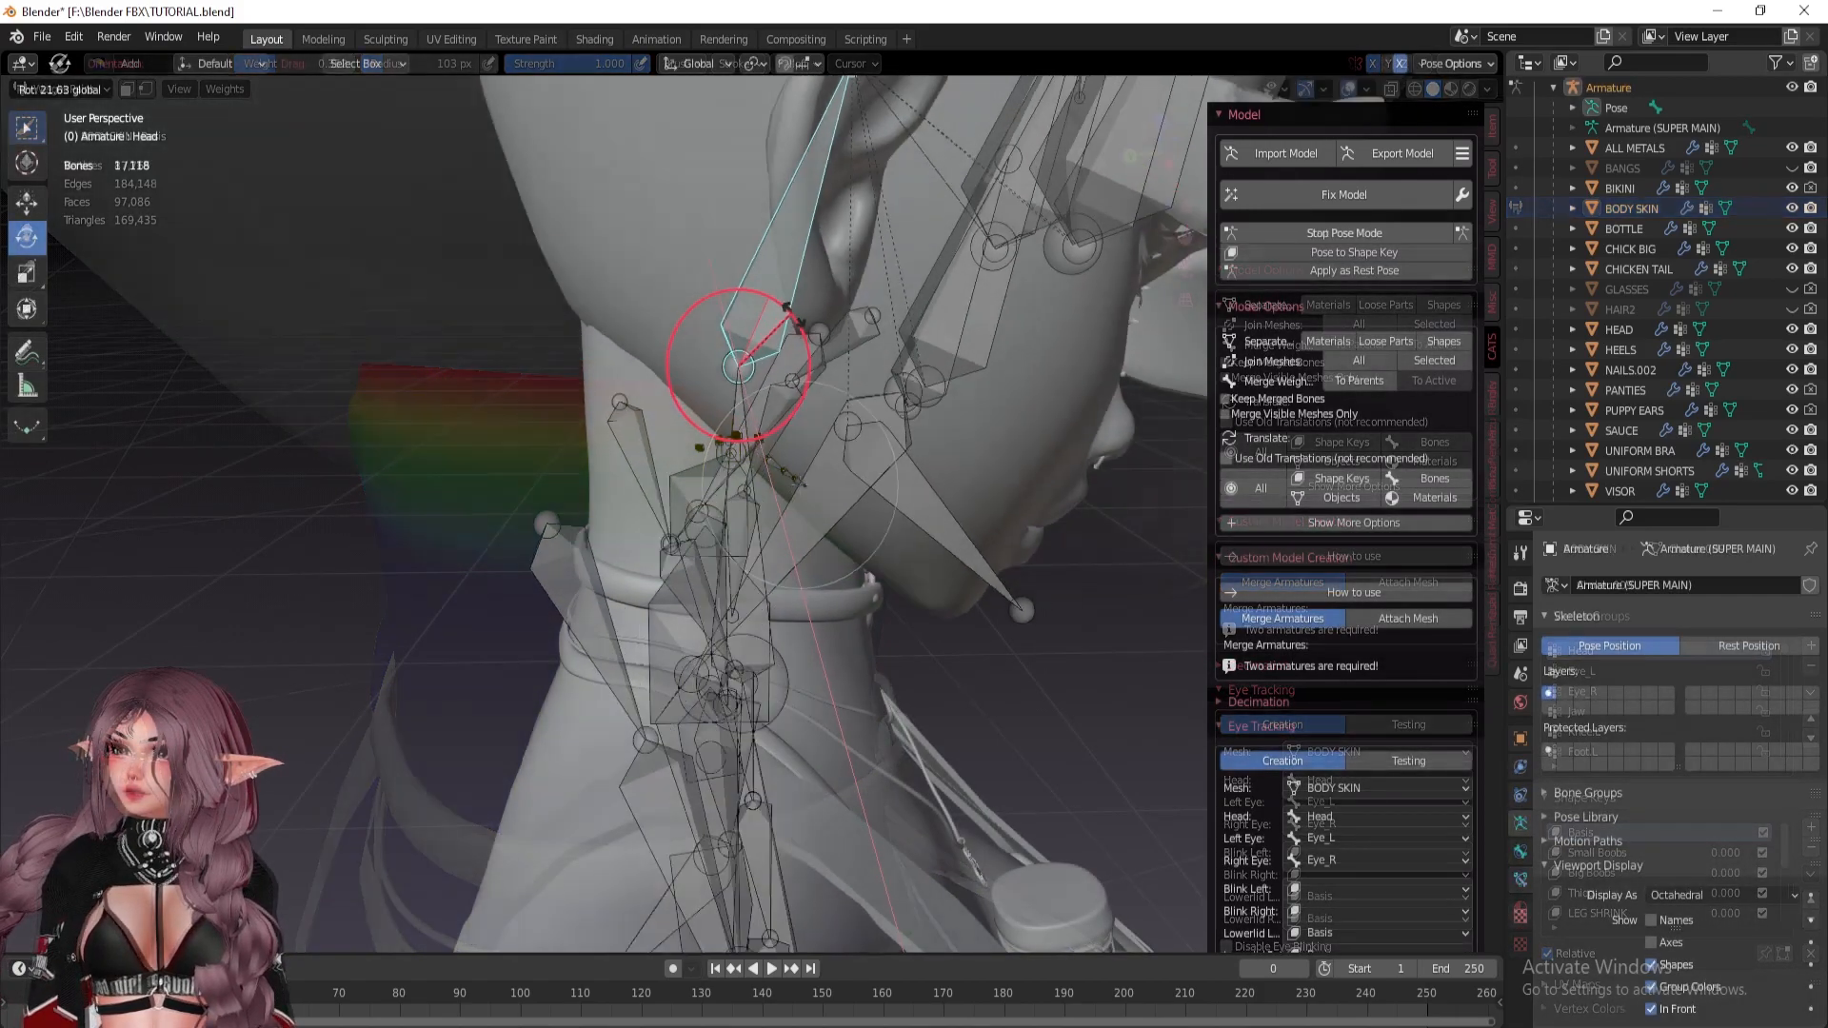
Rotate the Head bone forward in pose mode to expose the back of the neck, and return to object mode.
drag(817, 354, 825, 367)
middle_drag(825, 370, 510, 175)
click(84, 92)
click(58, 119)
Select the BODY SKIN mesh again, hide the armature, and switch to Weight Paint mode.
middle_drag(838, 323, 888, 380)
click(832, 418)
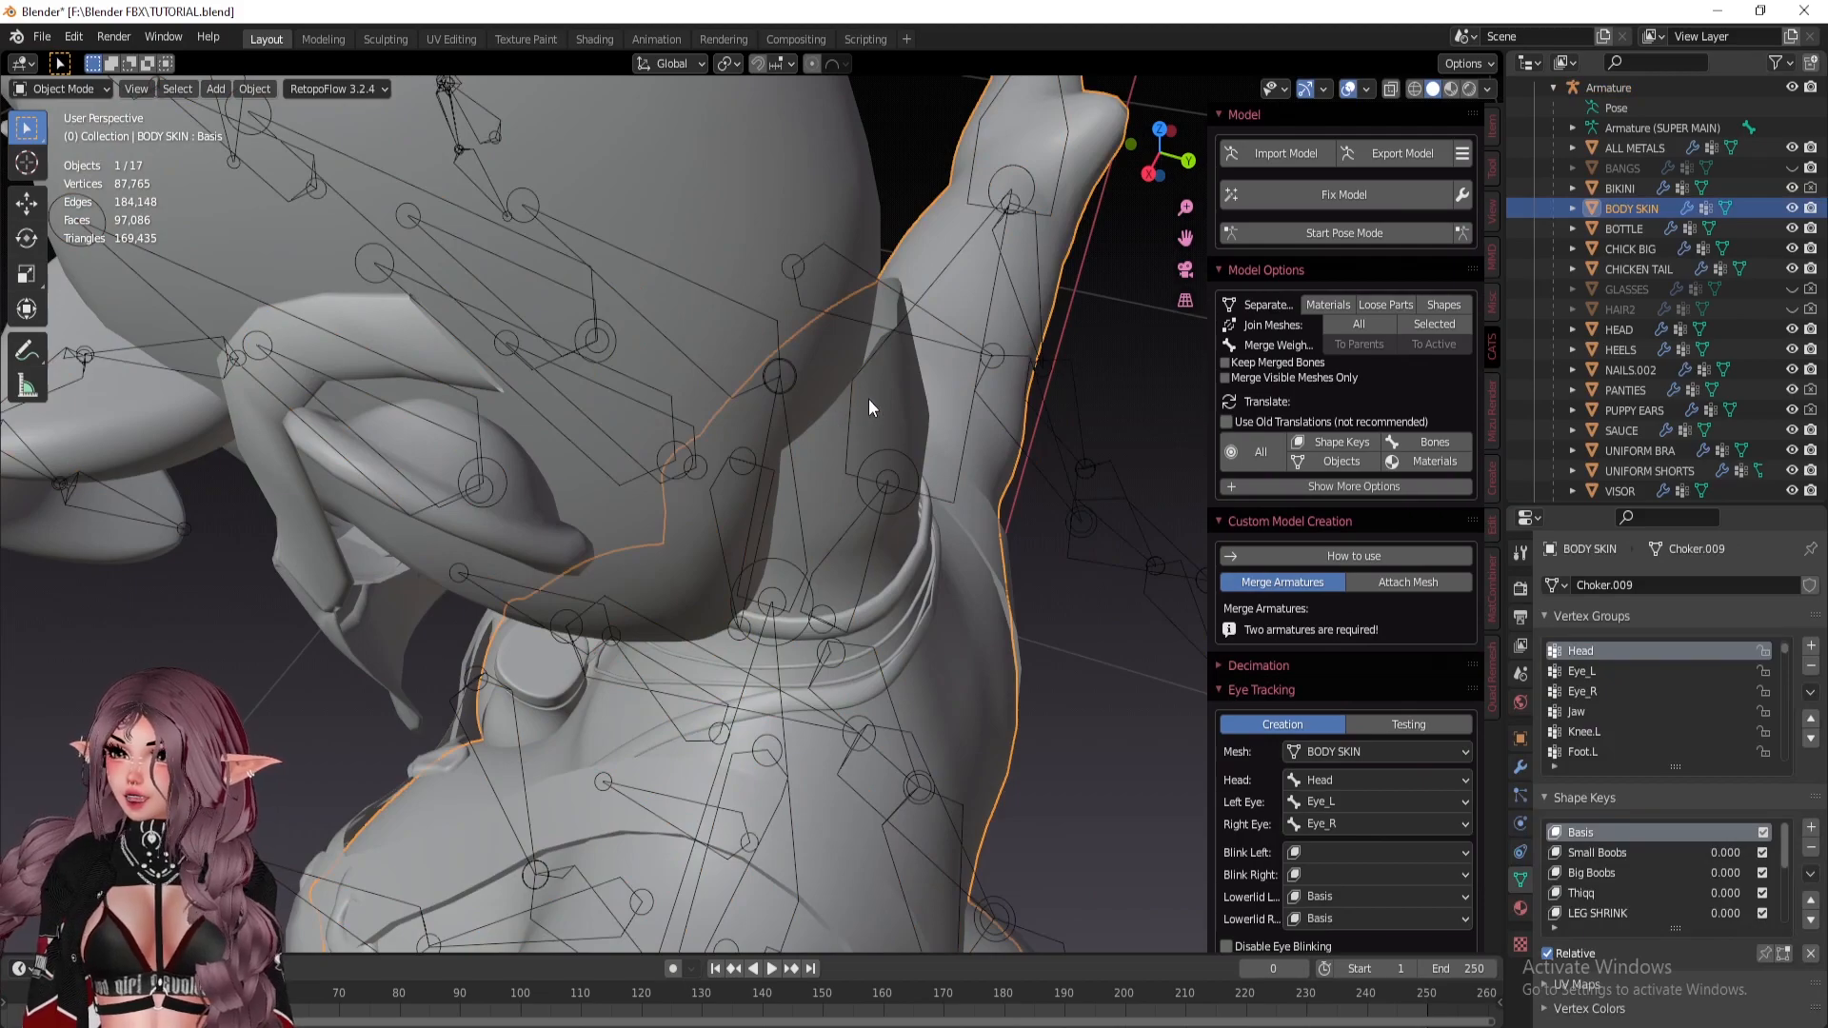
scroll(868, 398, up, 3)
scroll(1791, 164, up, 2)
click(1792, 128)
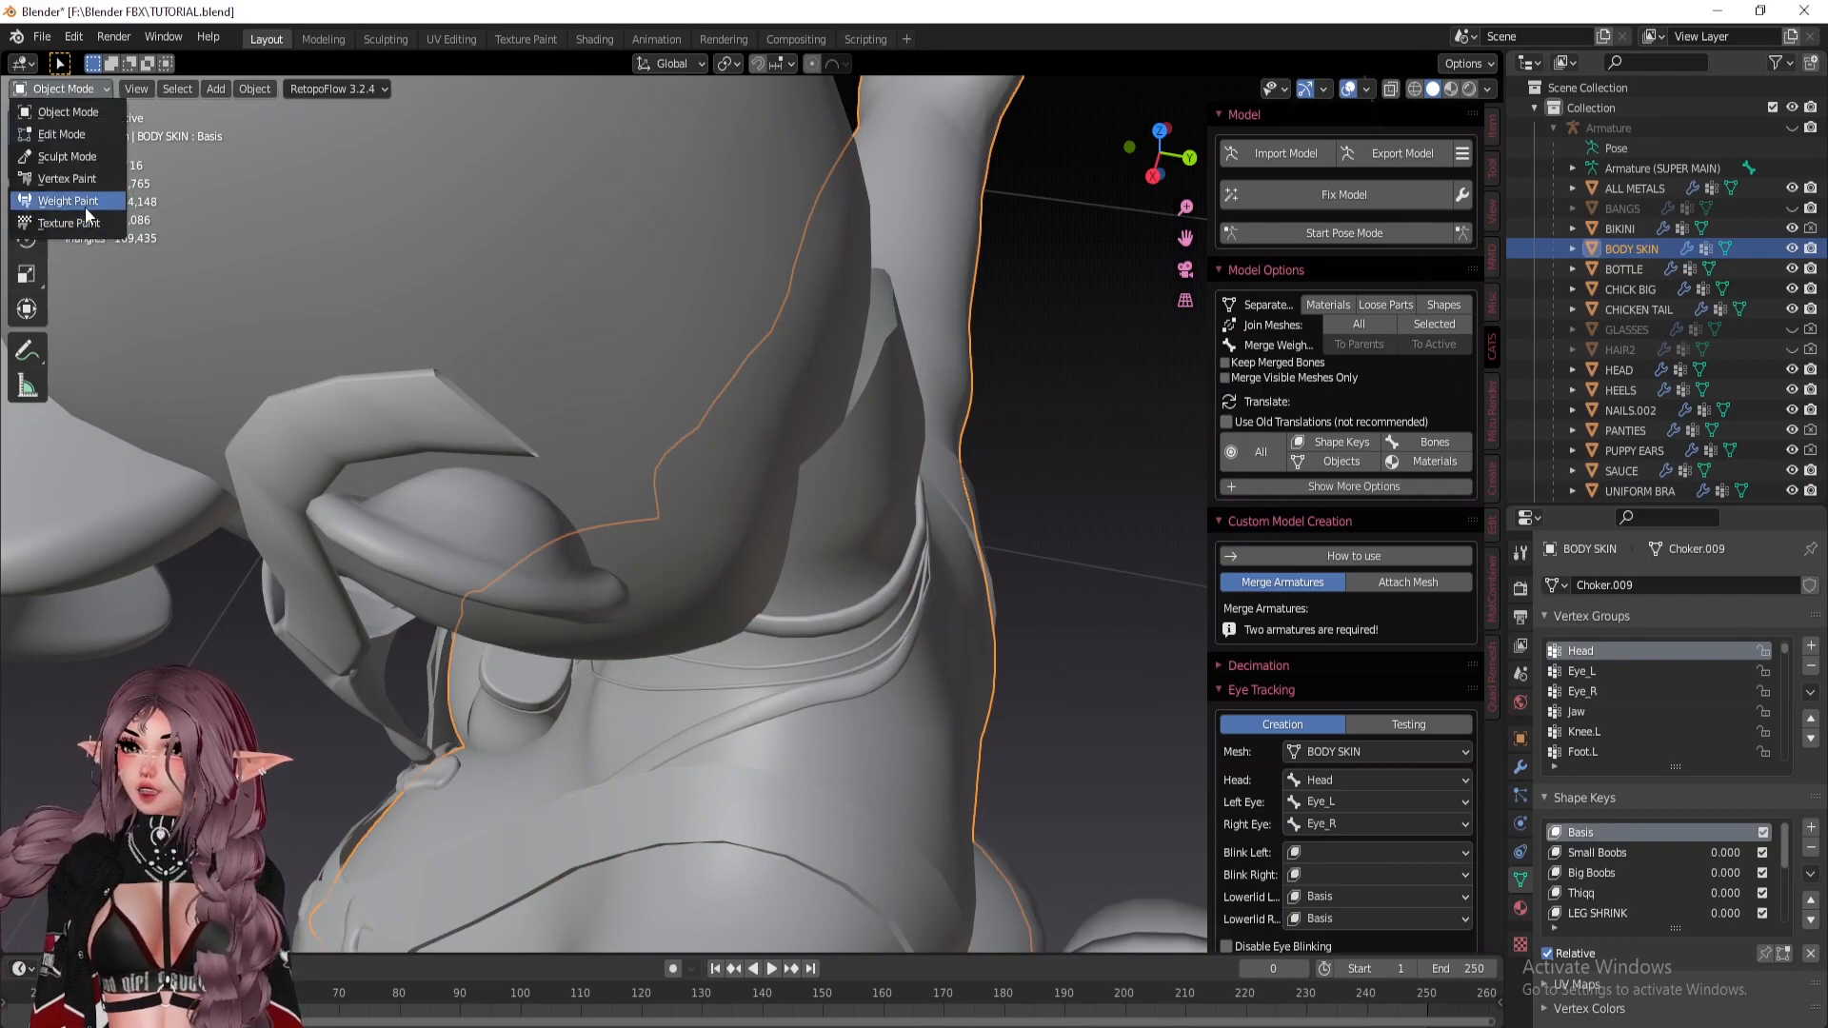
click(85, 209)
Add Head weight along the back of the neck's top edge, and subtract the stray weight from the forearm.
scroll(819, 362, down, 3)
mouse_move(1009, 371)
middle_down()
mouse_move(829, 364)
mouse_move(398, 267)
middle_up()
scroll(865, 368, up, 1)
click(96, 63)
click(126, 132)
middle_drag(749, 332, 235, 207)
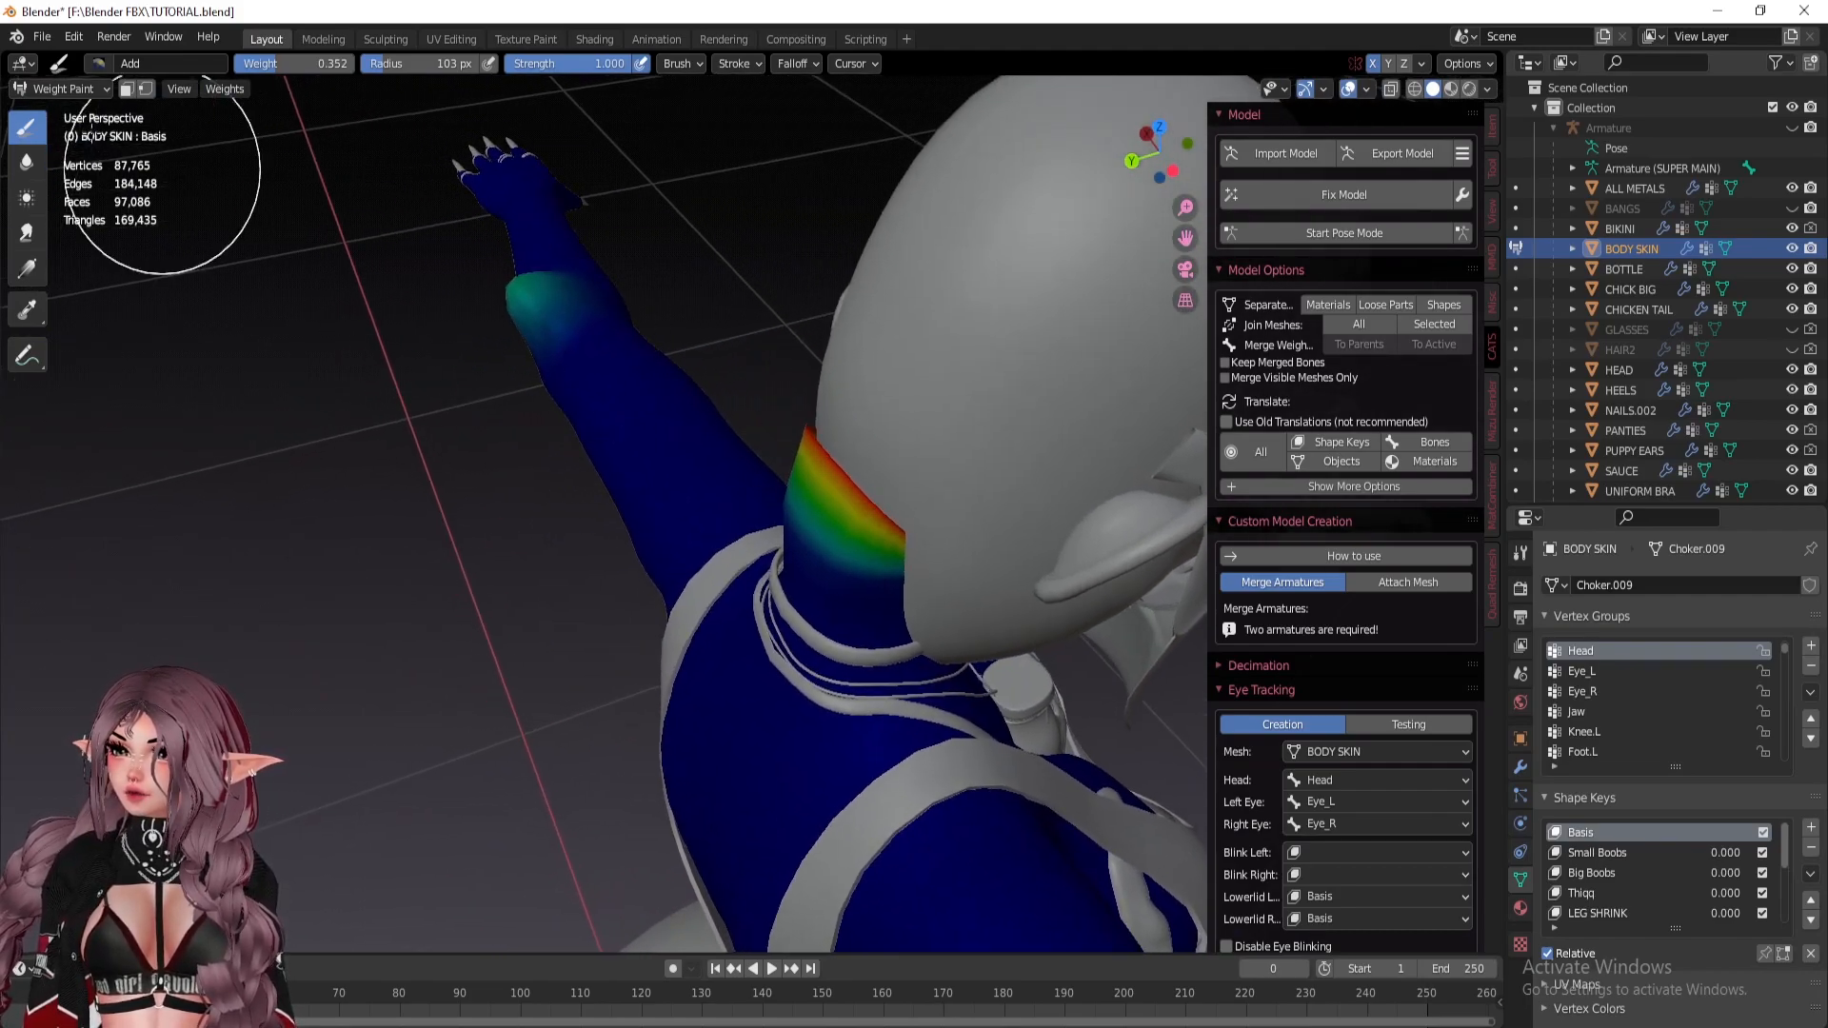
click(124, 65)
click(593, 118)
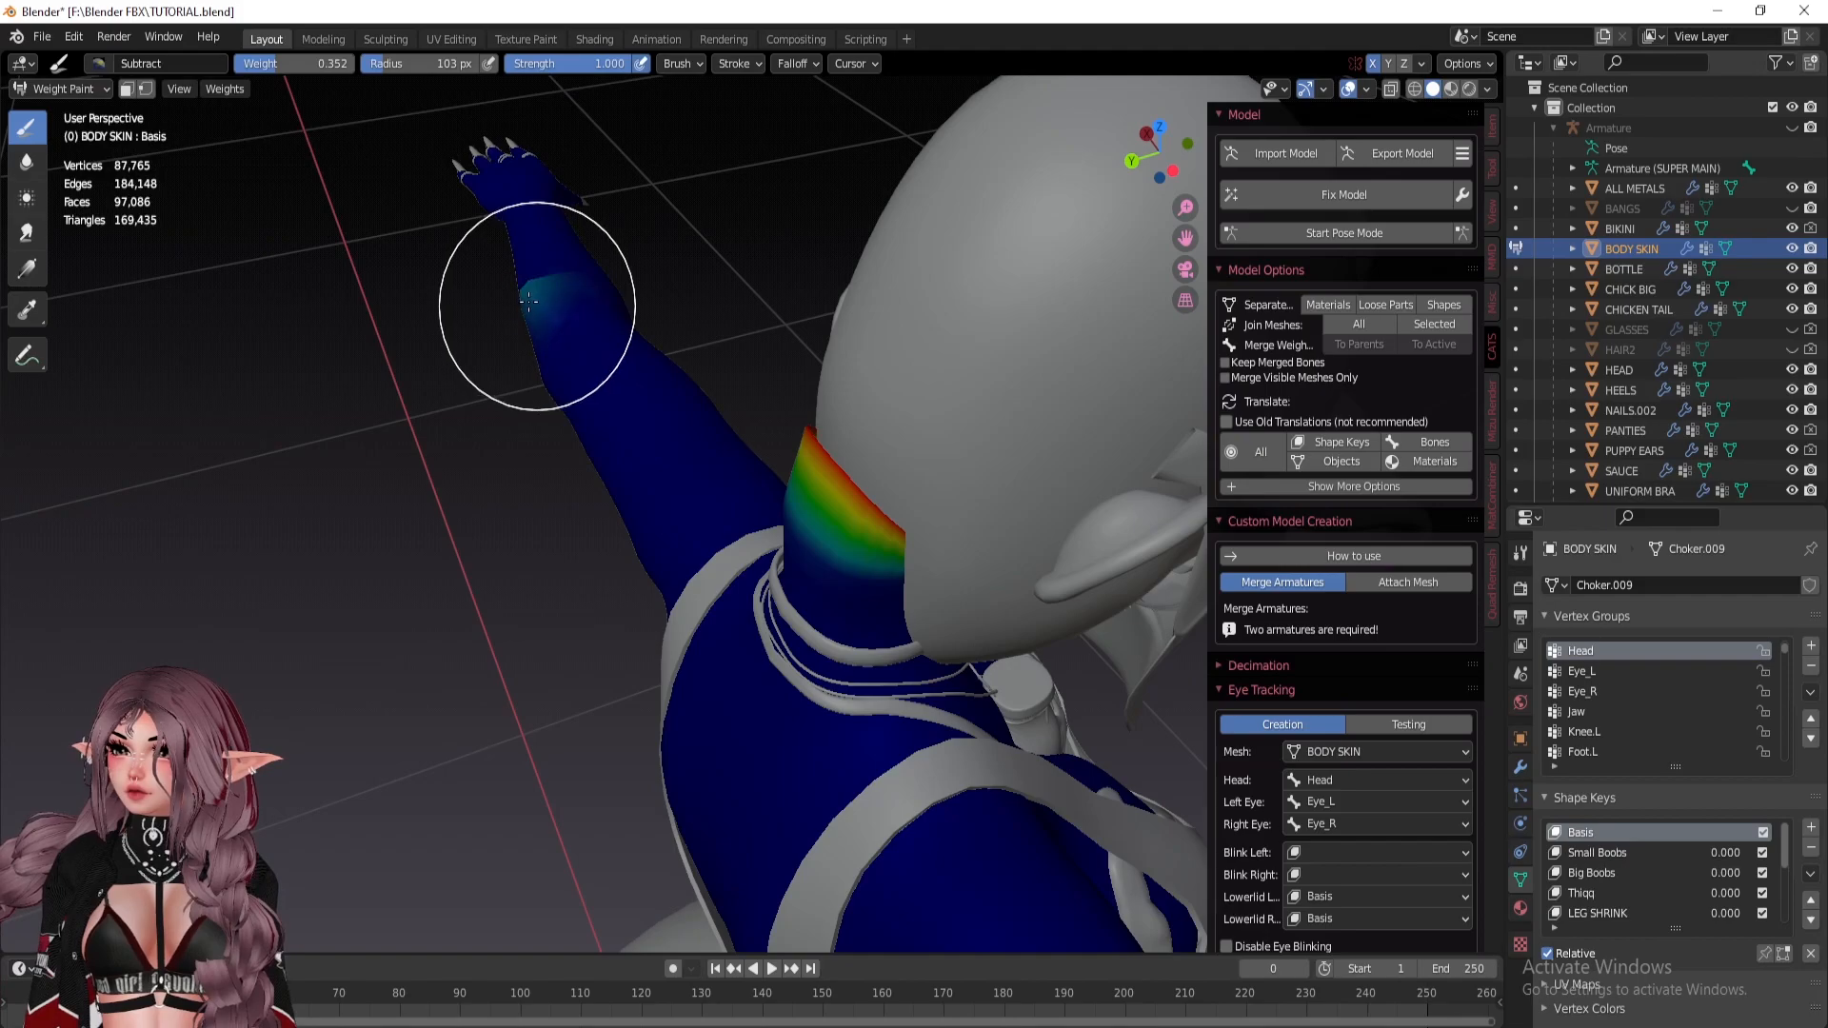
Start pose mode, select the Head bone, and tilt the head backward to check the neck from the side.
middle_drag(762, 366, 952, 377)
scroll(952, 379, up, 2)
mouse_move(838, 369)
shift+middle_down()
mouse_move(709, 433)
mouse_move(766, 442)
shift+middle_up()
middle_drag(766, 442, 783, 448)
mouse_move(741, 392)
middle_down()
mouse_move(649, 390)
mouse_move(666, 386)
middle_up()
click(1328, 235)
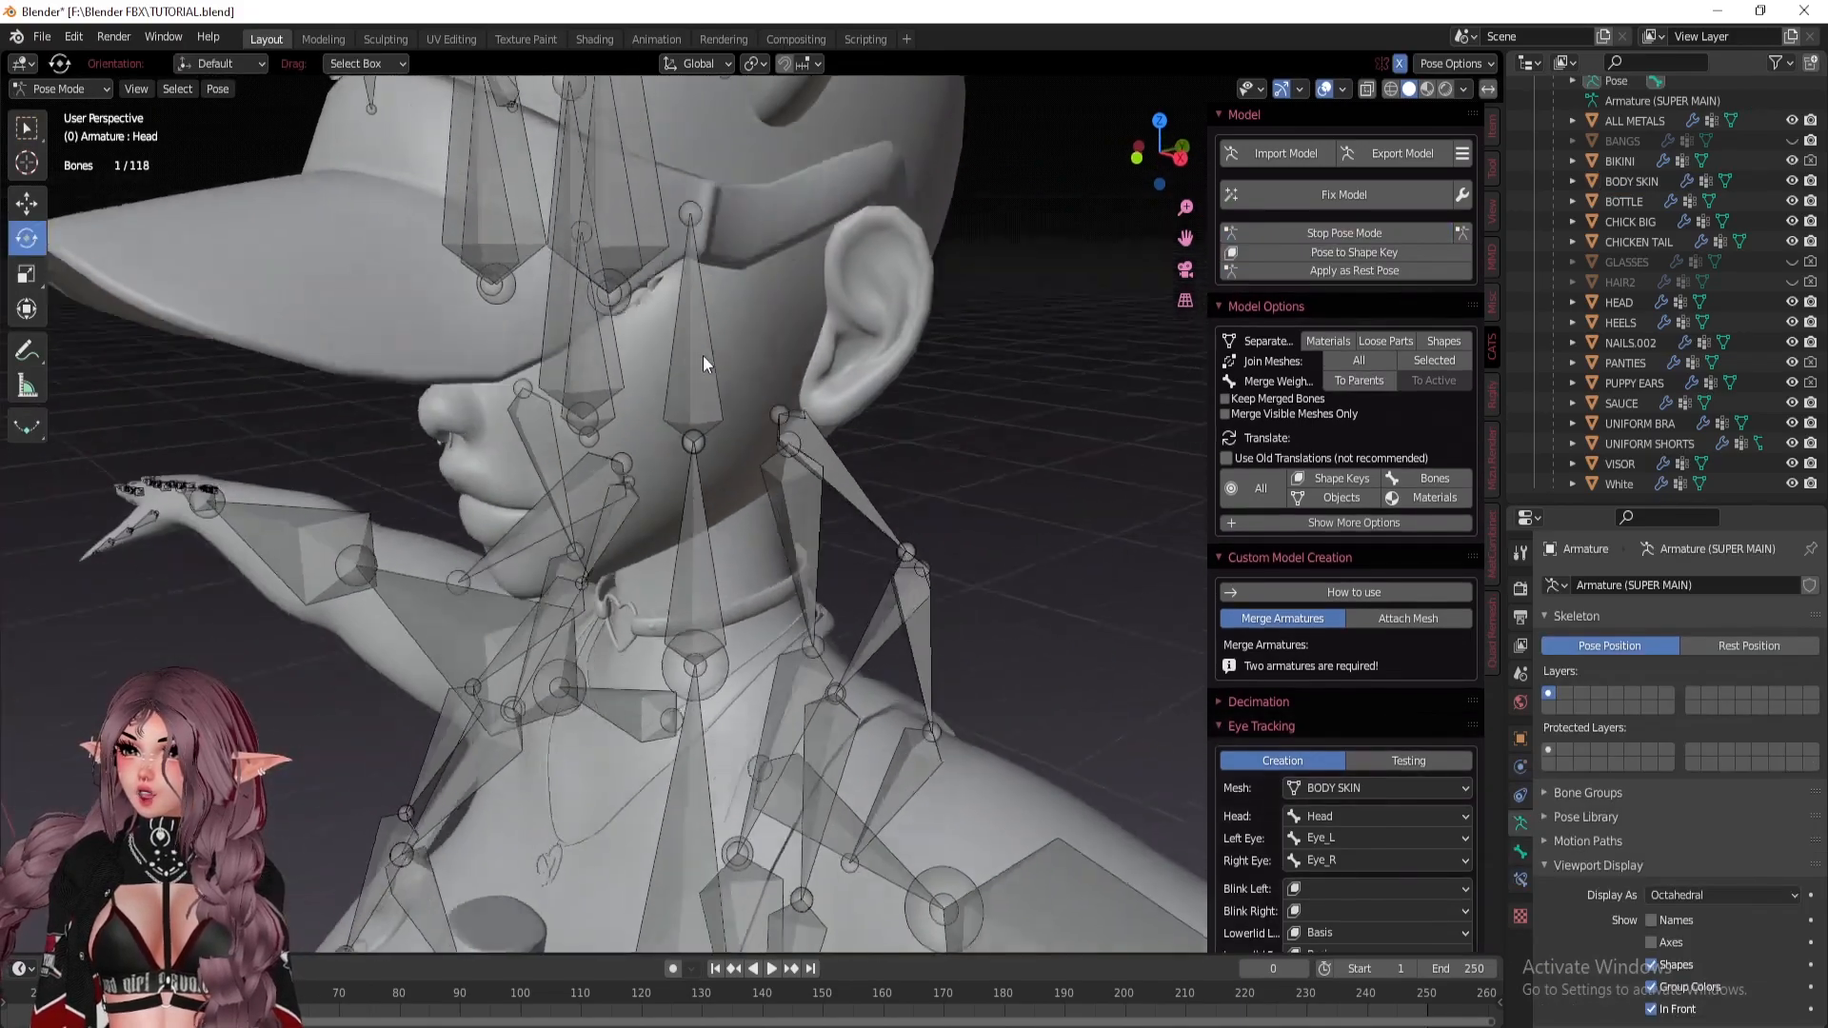
middle_drag(700, 446, 683, 400)
click(698, 389)
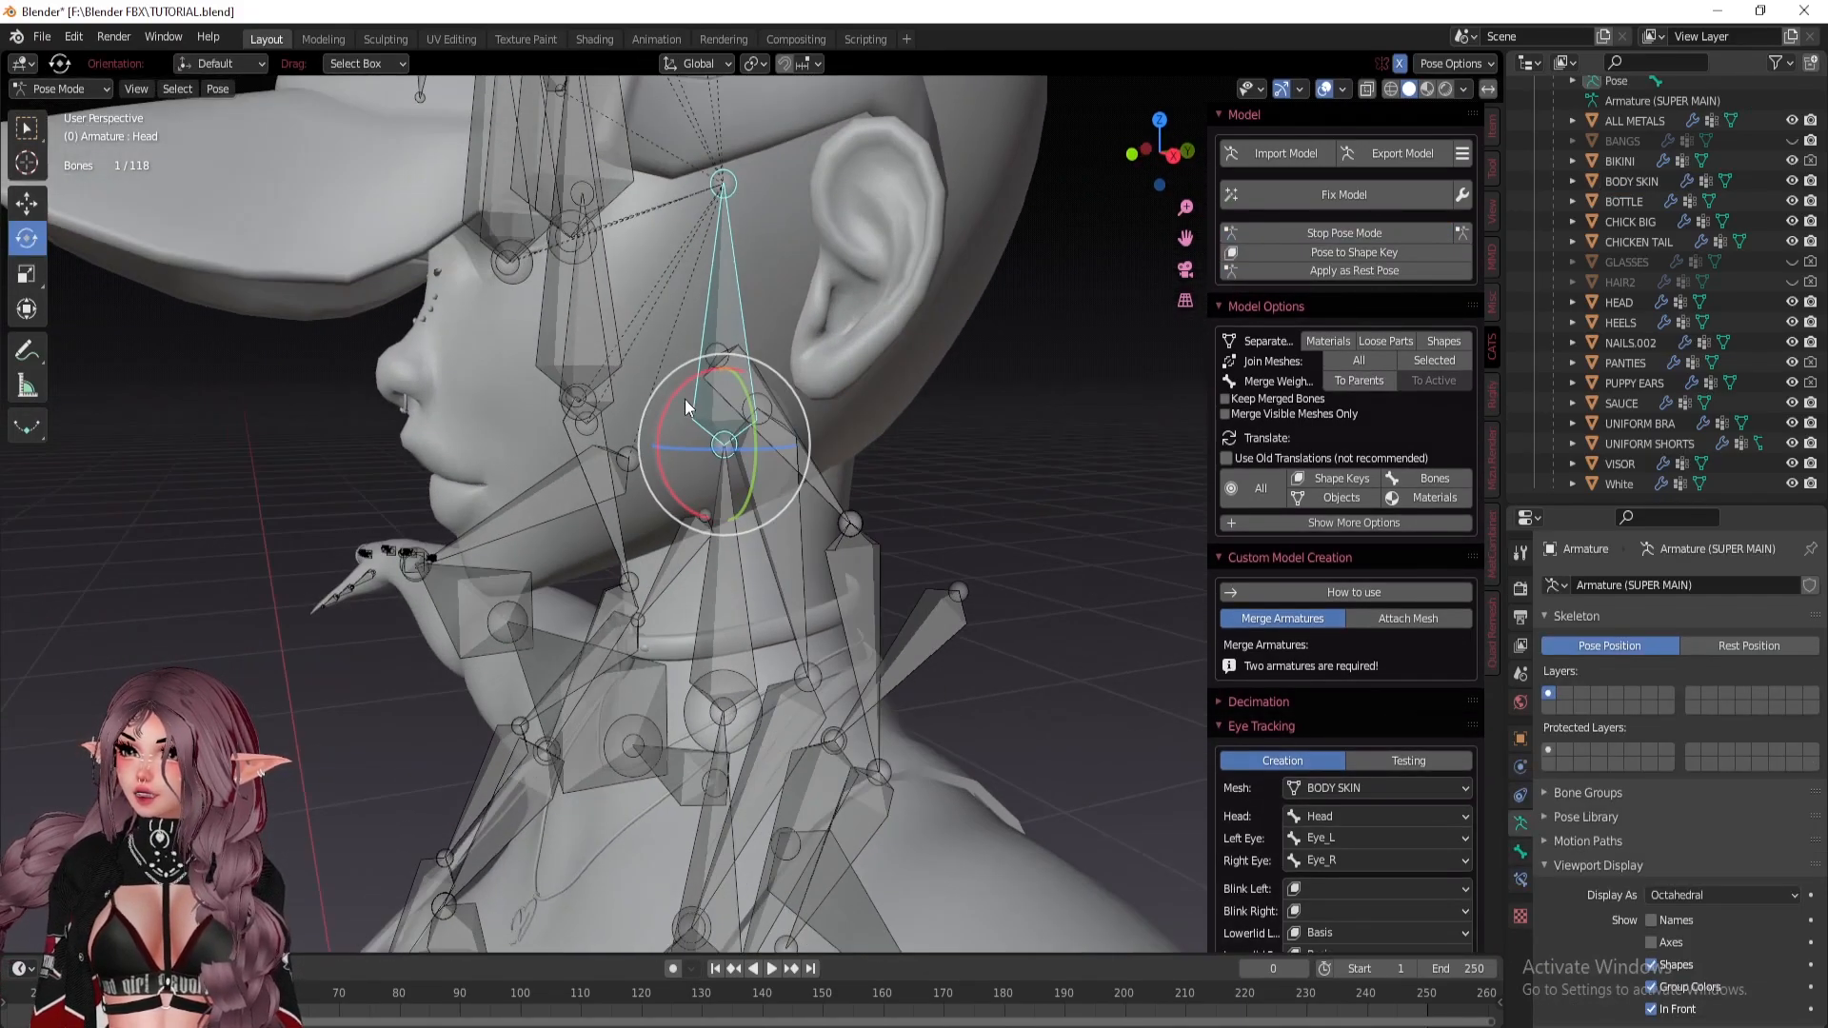
drag(677, 385, 752, 382)
middle_drag(750, 384, 637, 448)
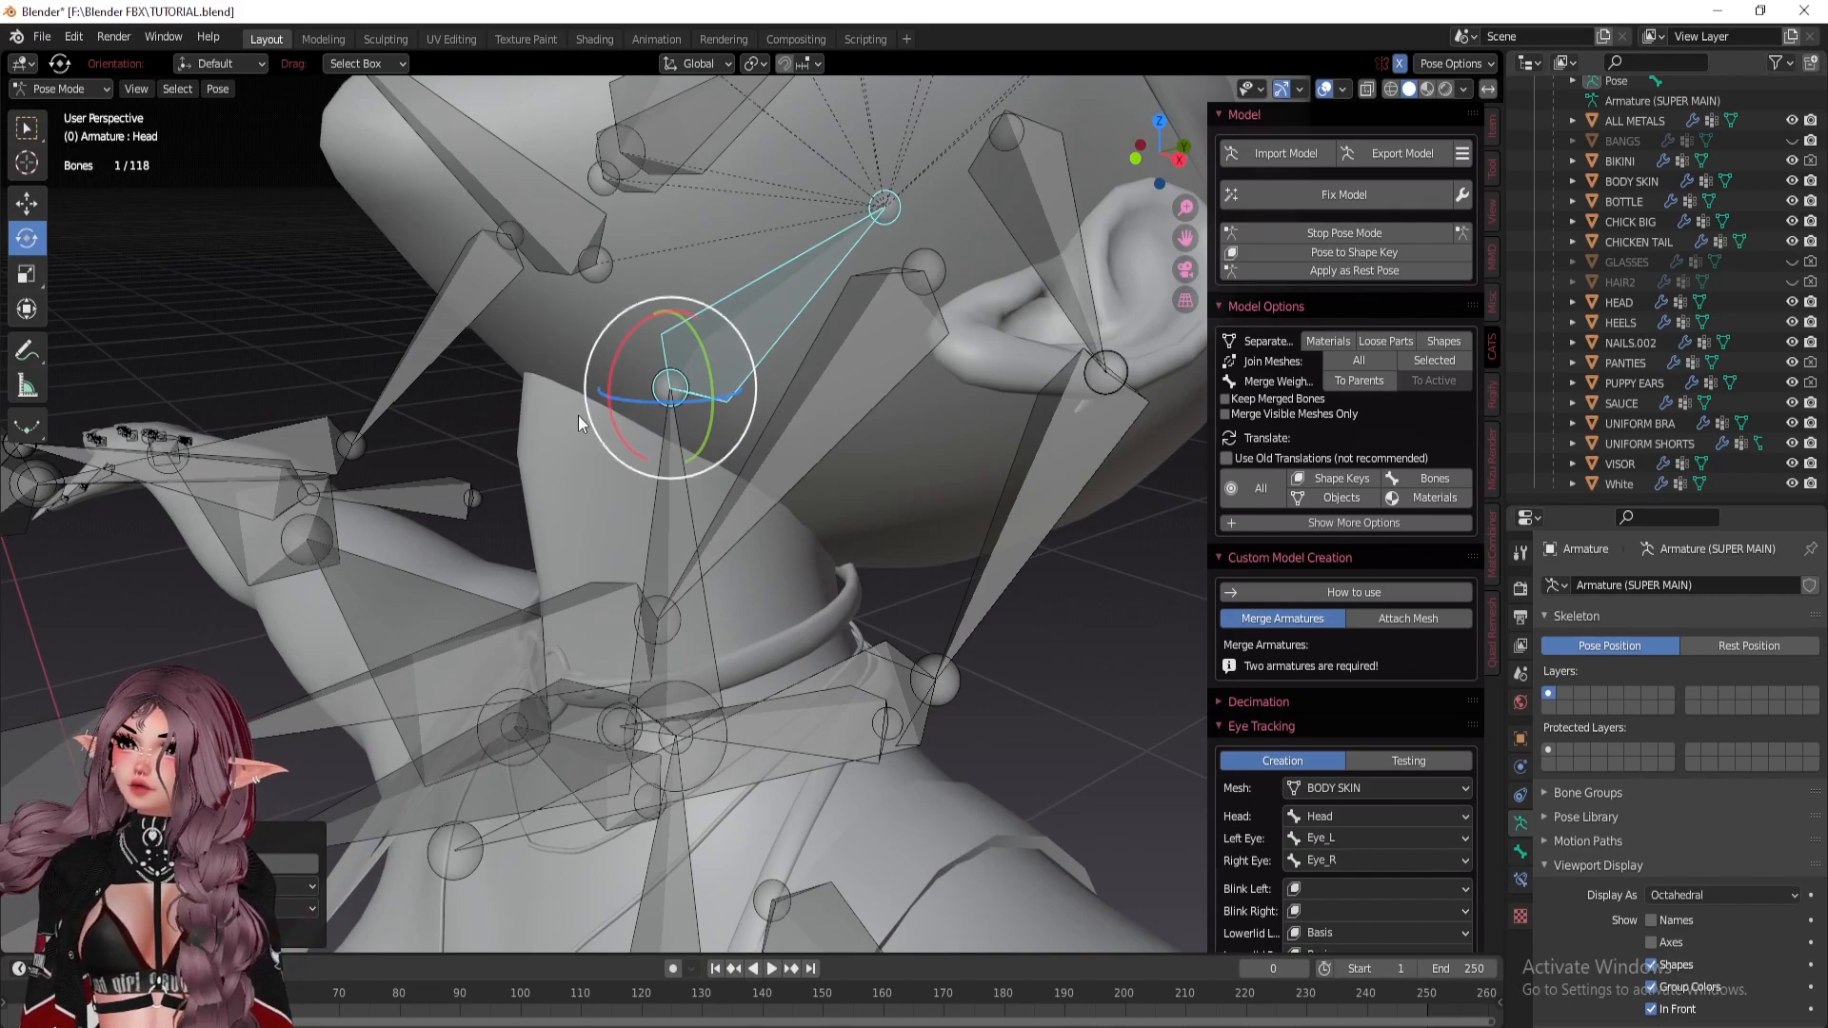
Rotate the Head bone forward to check the back of the neck for gaps, and stop pose mode.
middle_drag(558, 455, 581, 374)
drag(666, 331, 791, 420)
middle_drag(792, 420, 981, 314)
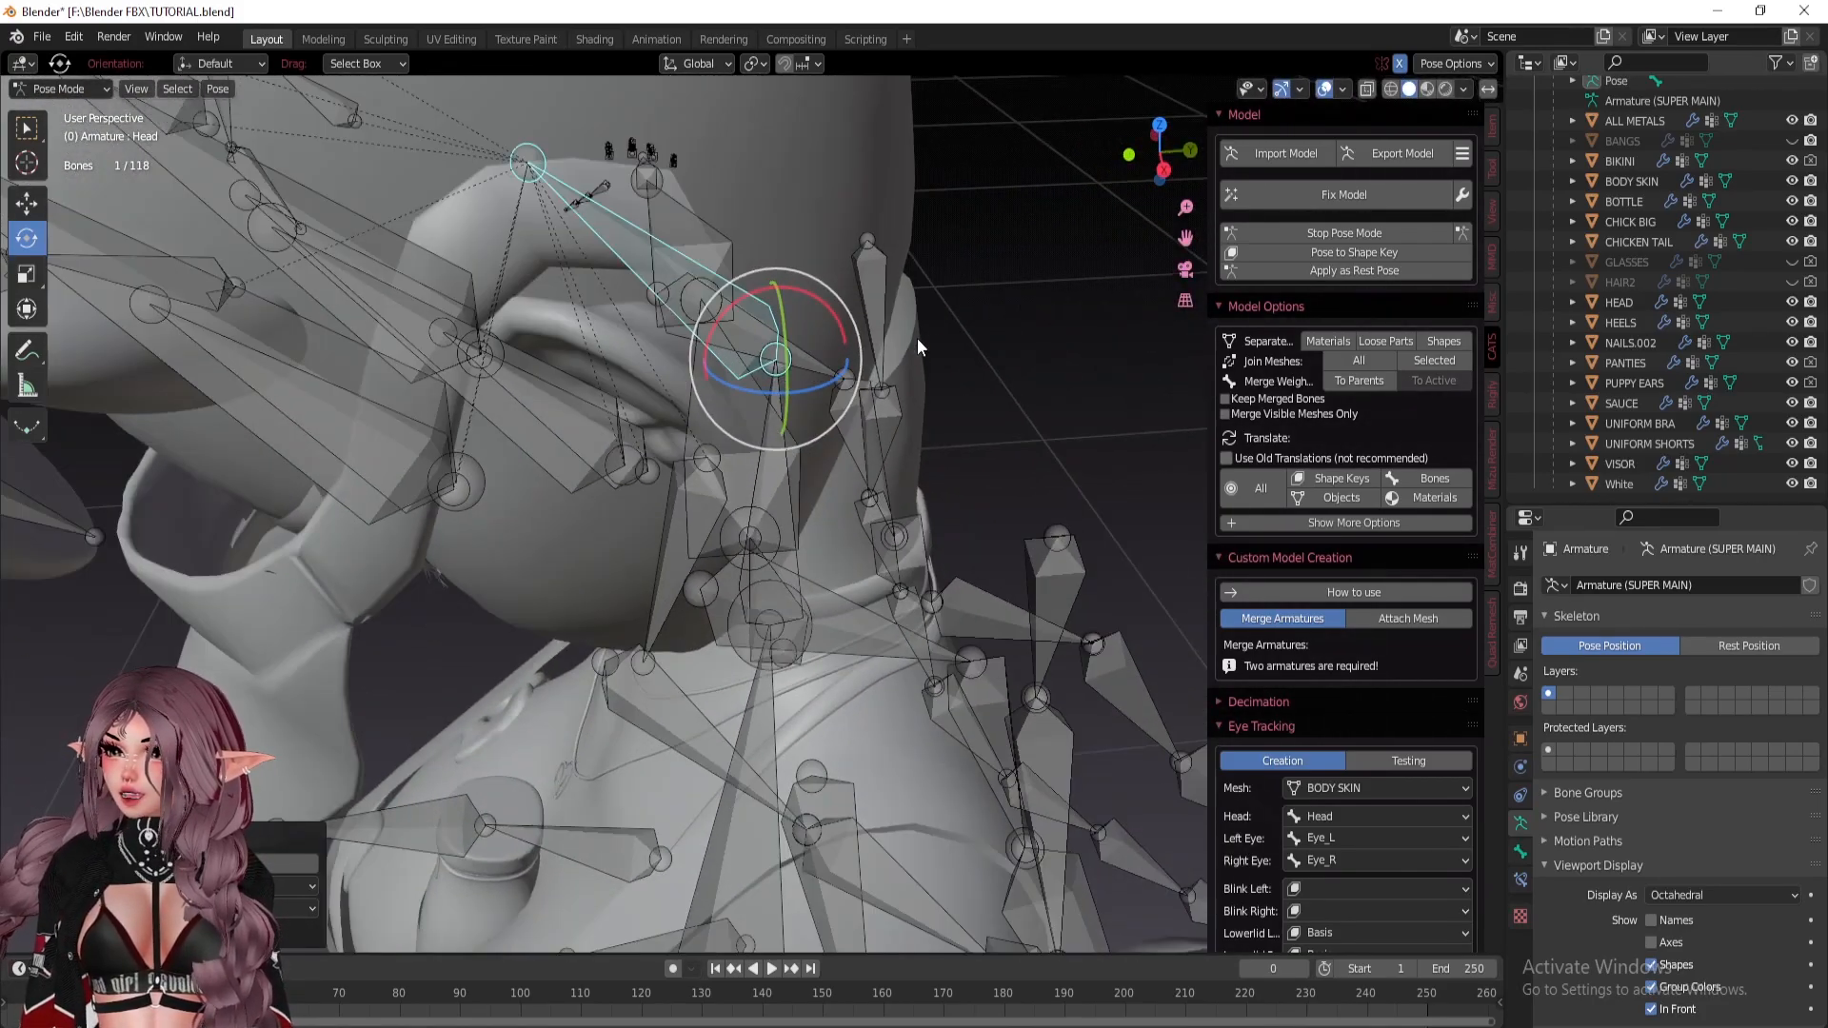
middle_drag(890, 362, 817, 322)
middle_drag(726, 370, 857, 362)
click(1339, 236)
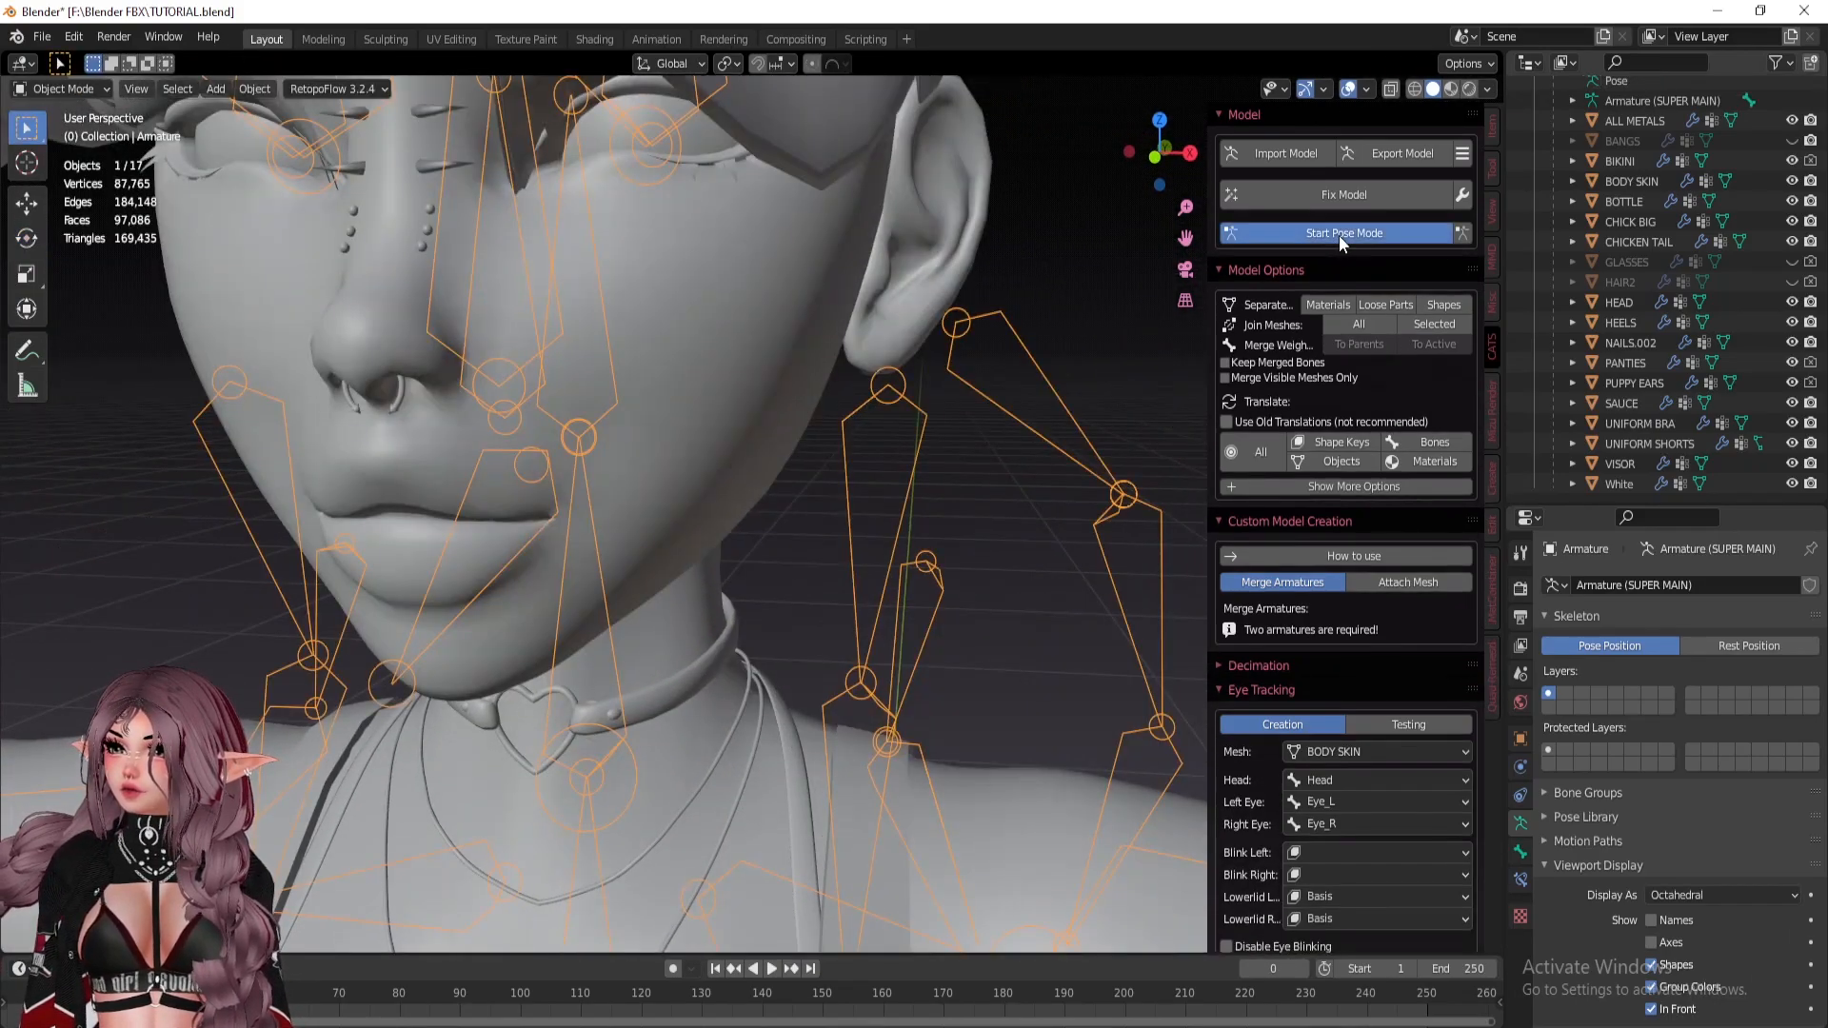
Restart pose mode and tilt the Head bone sideways to check how the neck bends from the front.
click(1338, 236)
click(621, 423)
drag(643, 404, 563, 374)
scroll(672, 350, down, 3)
middle_drag(672, 350, 615, 386)
scroll(615, 387, down, 2)
middle_drag(444, 363, 625, 436)
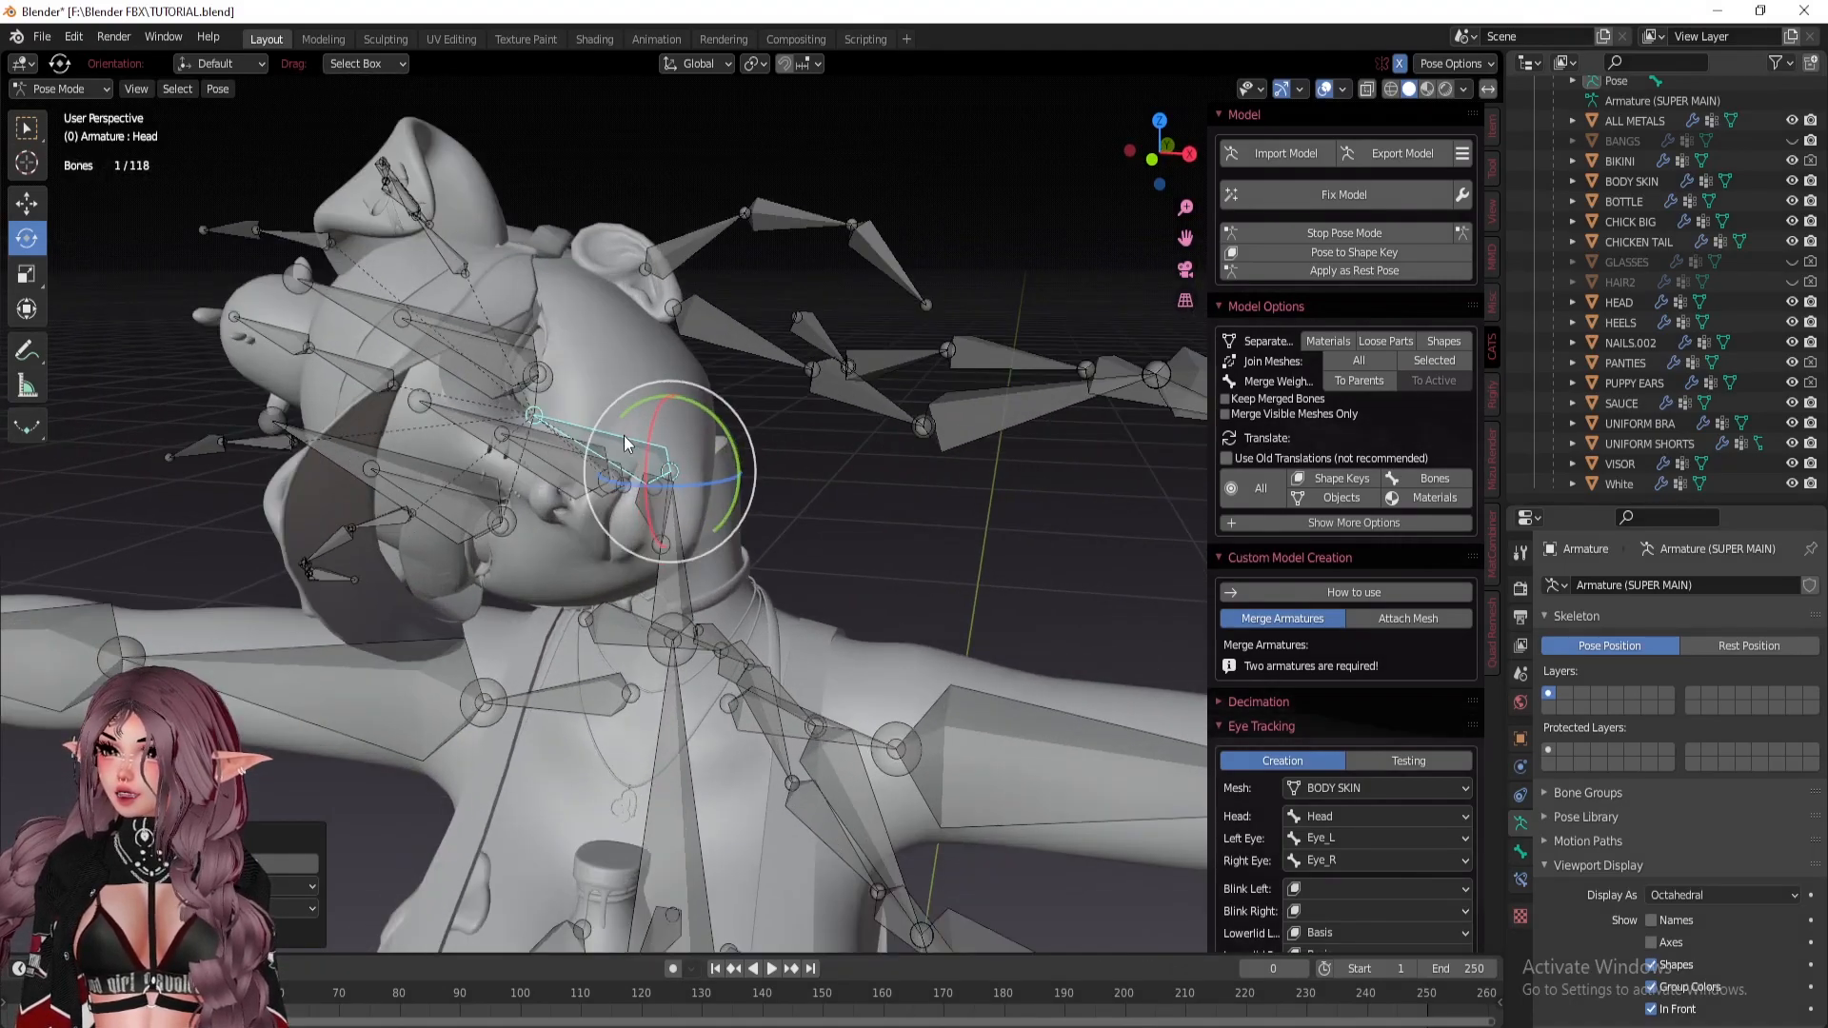
Rotate the Head bone about the global Y axis to check the side of the neck, and stop pose mode.
scroll(624, 436, up, 5)
key(r)
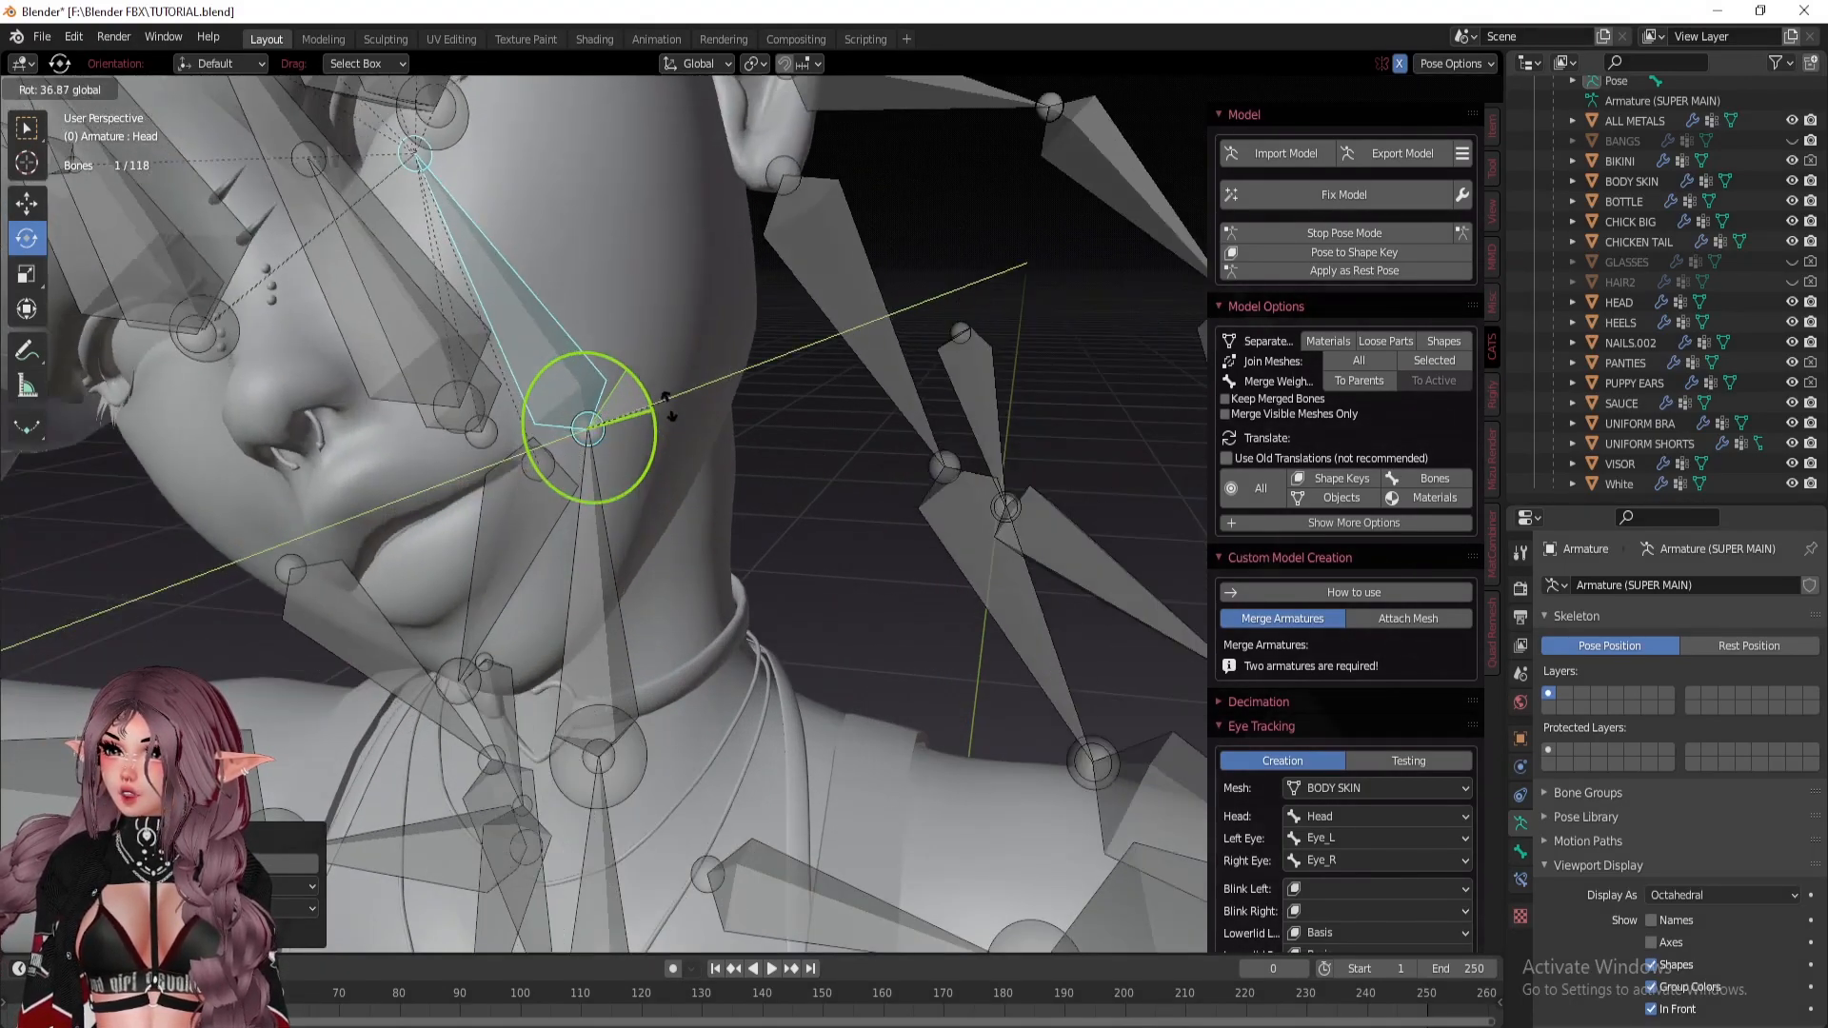
drag(714, 614, 702, 615)
middle_drag(594, 438, 688, 426)
middle_drag(495, 404, 1266, 282)
click(1342, 233)
middle_drag(952, 429, 572, 424)
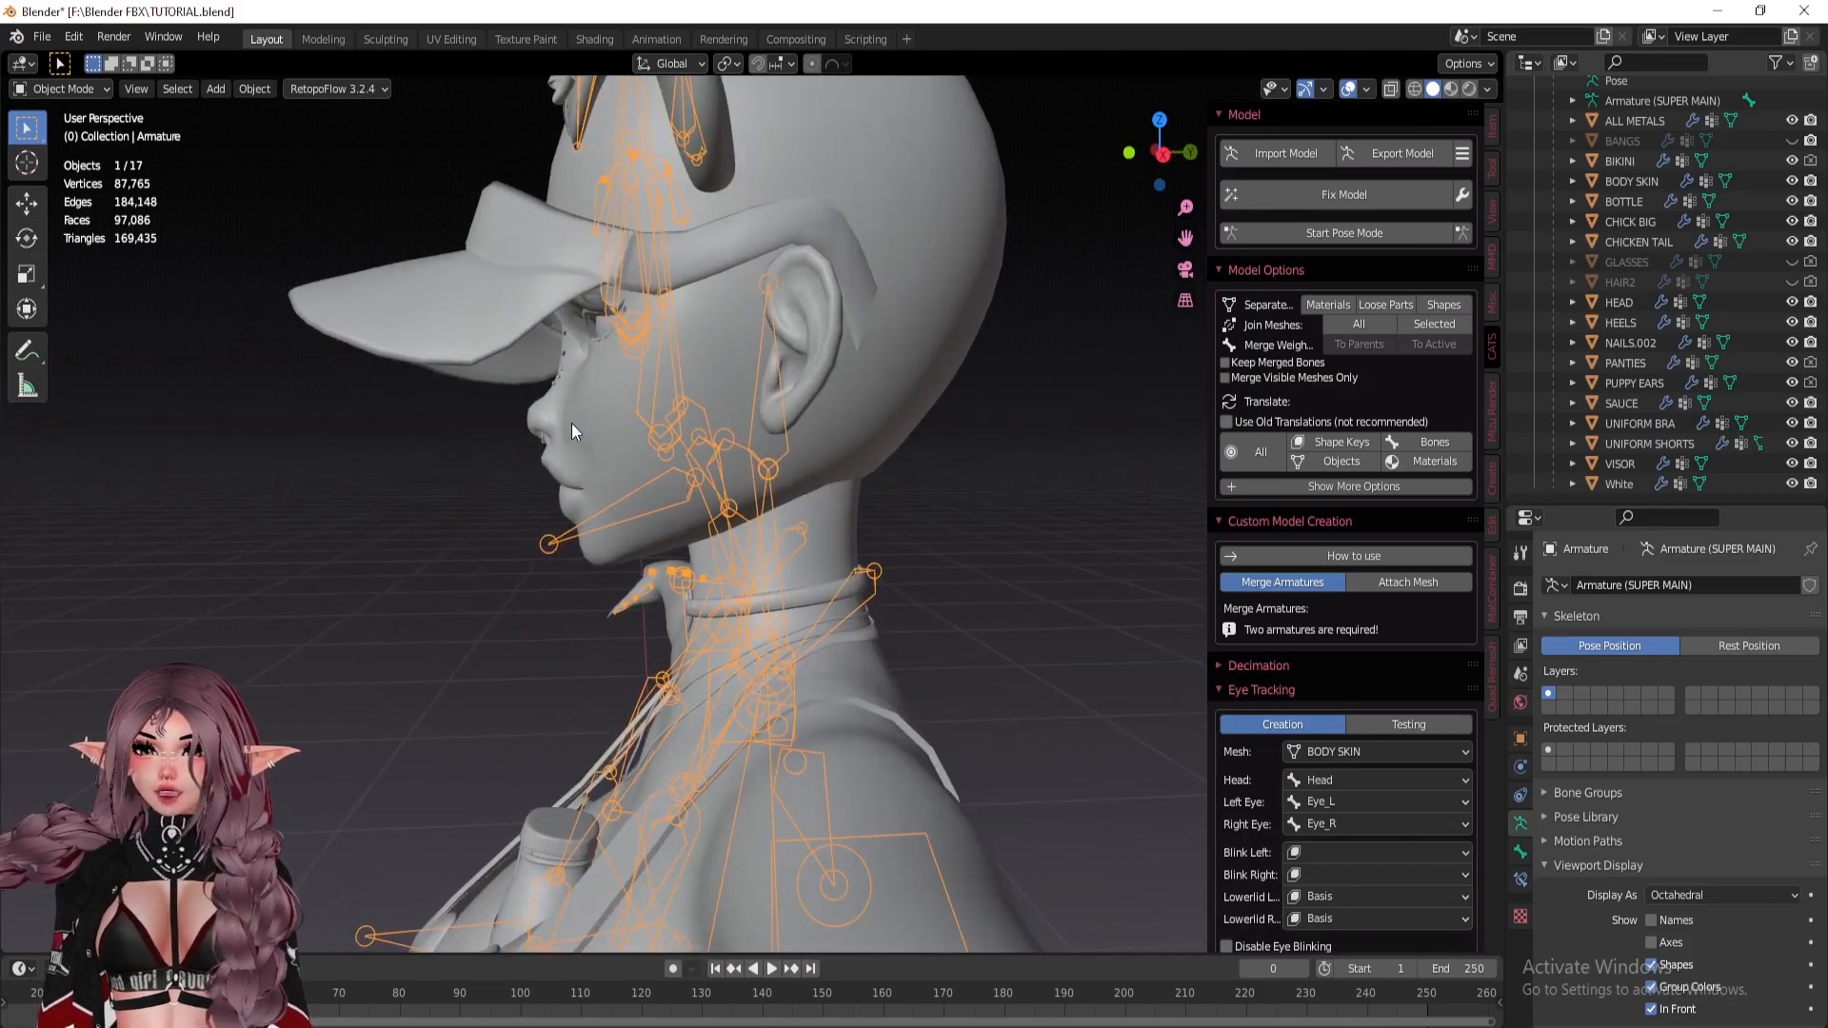